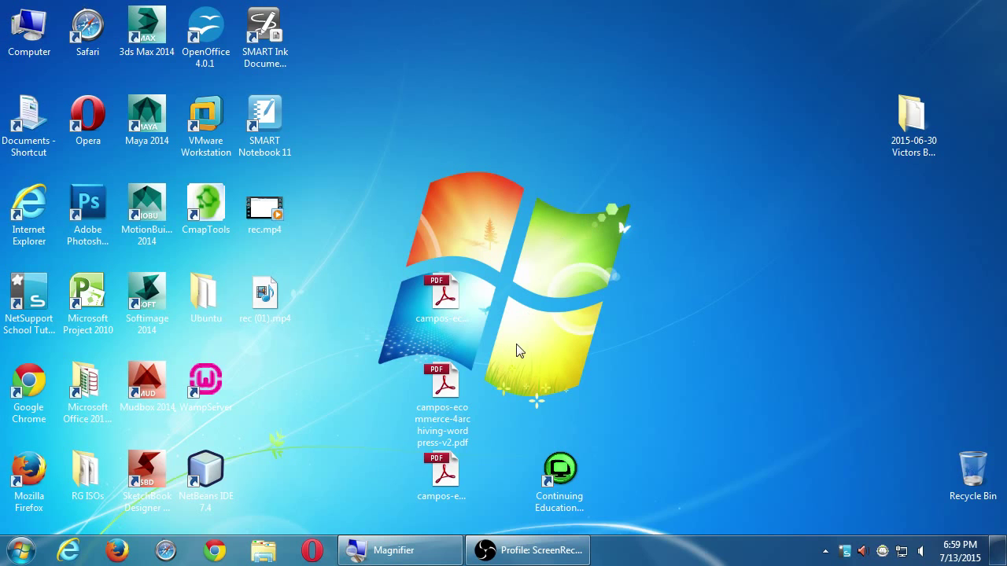
Open the campos-ecommerce-4archiving-wordpress-v2.pdf guide from the desktop
click(452, 385)
key(super+plus)
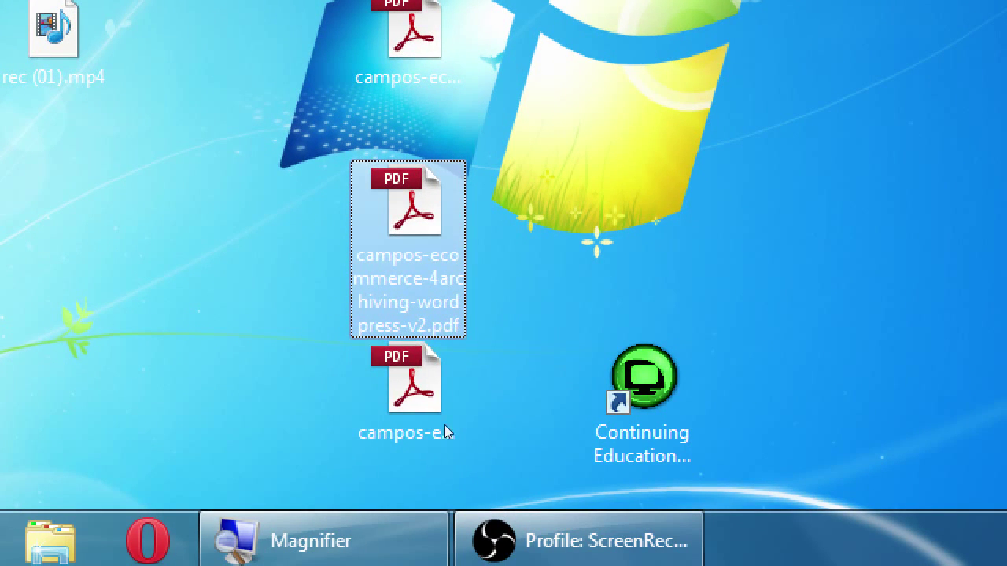
click(448, 389)
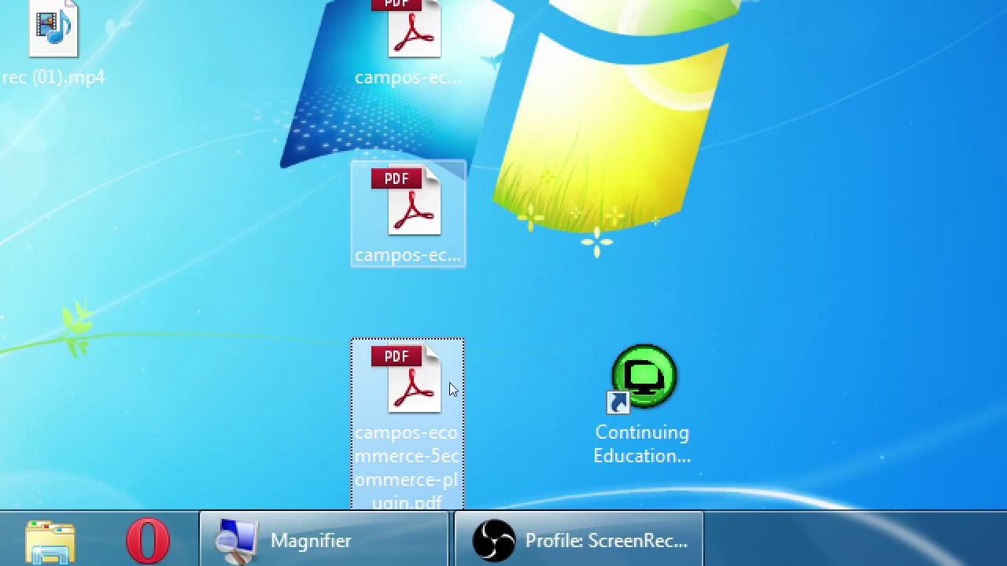
key(Up)
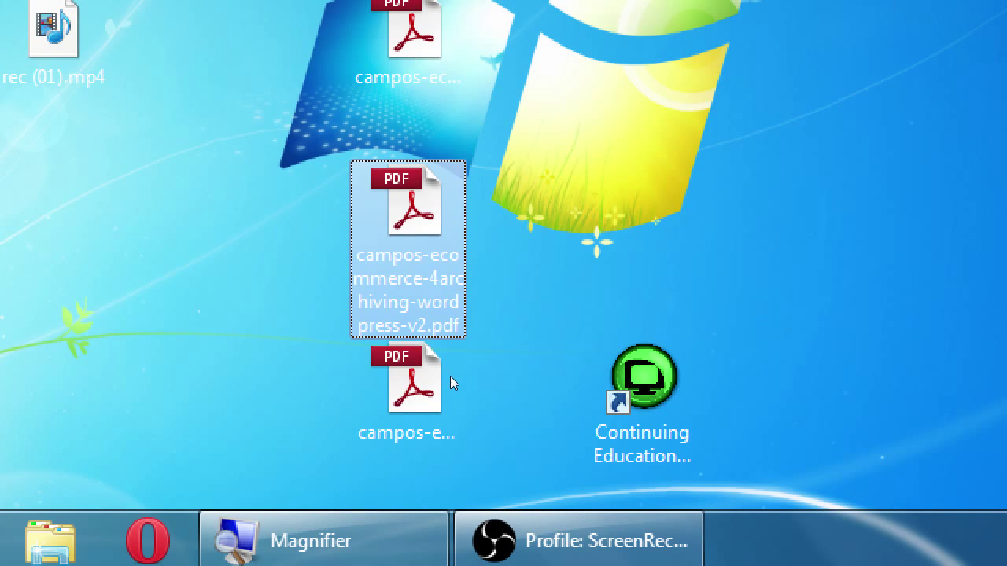
key(Return)
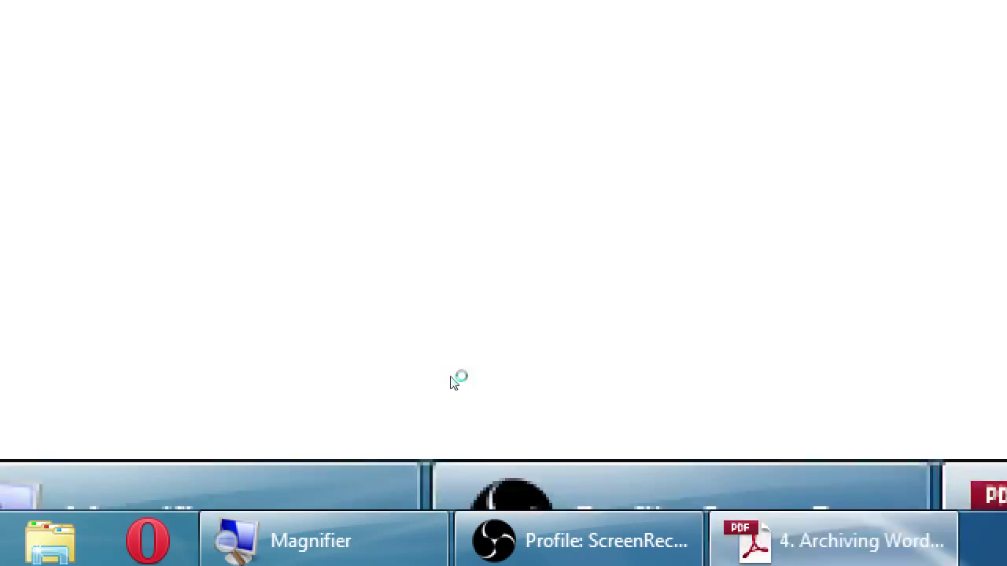
Dismiss the untagged-document reading prompt and decline the security warning on the localhost installer link
key(super+minus)
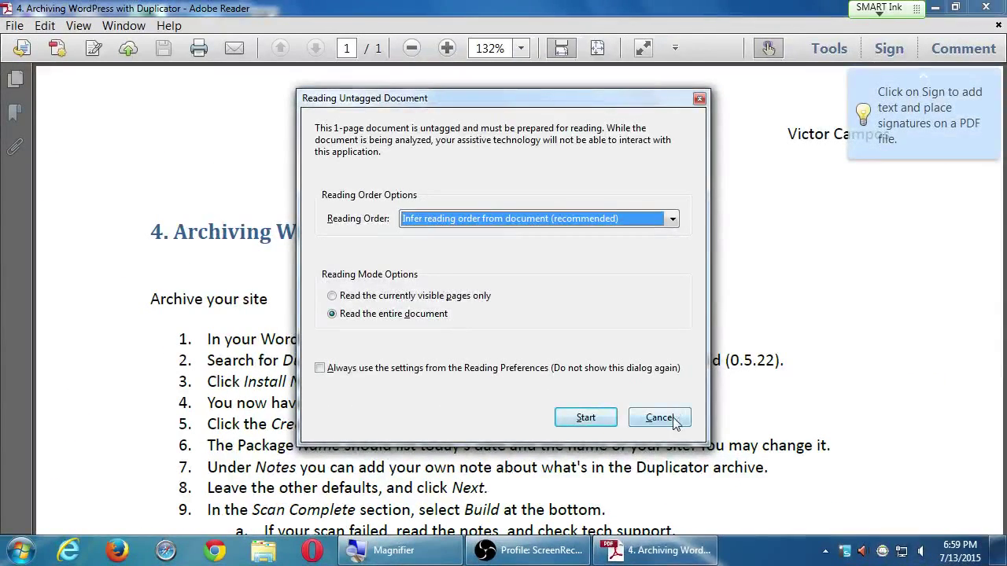
click(665, 418)
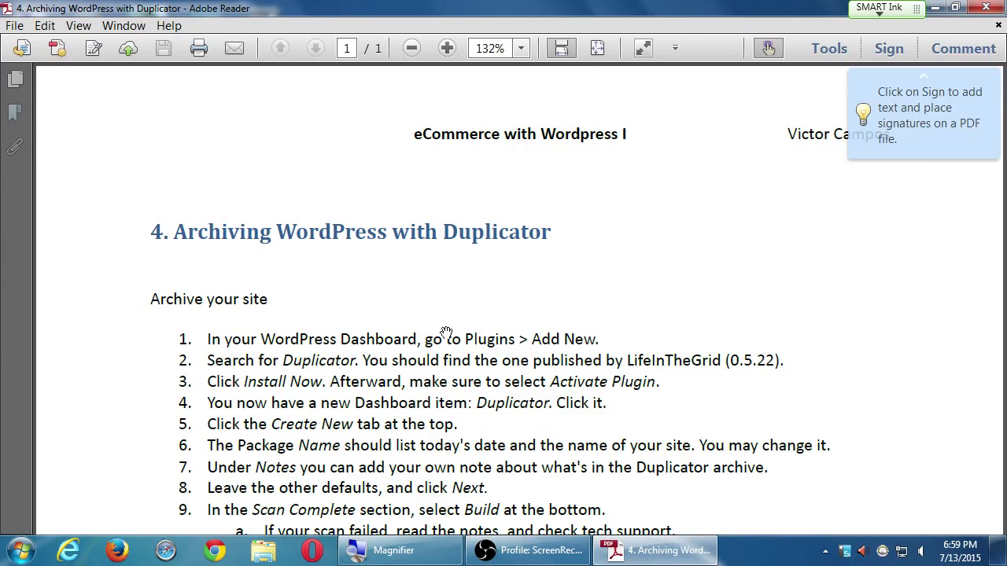
scroll(431, 349, down, 3)
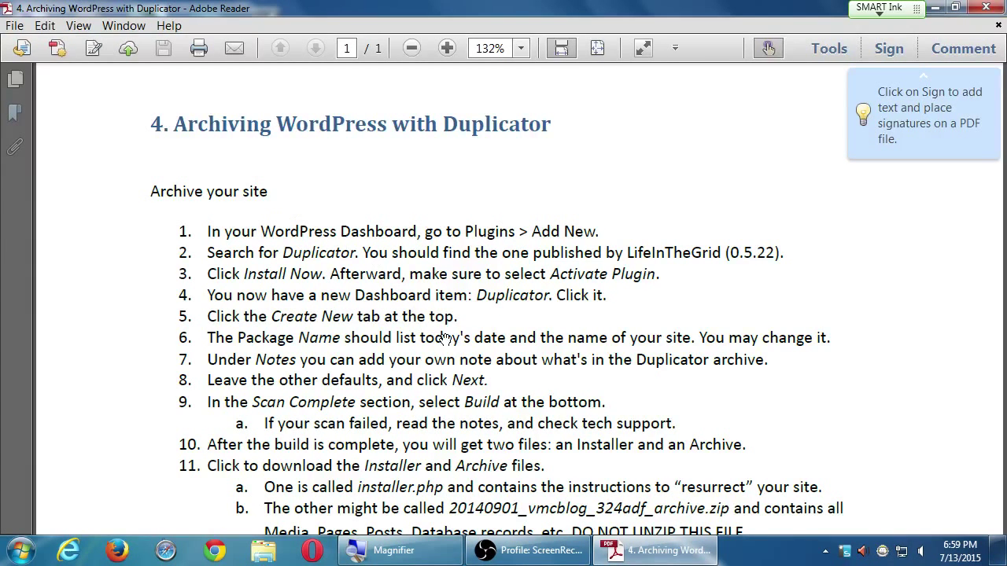
scroll(501, 379, down, 2)
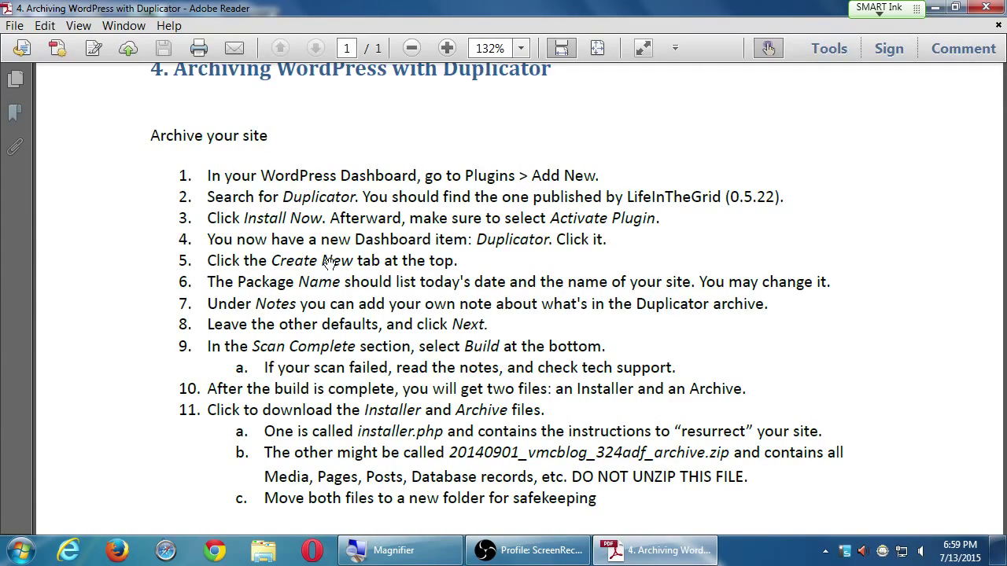
scroll(369, 445, down, 5)
click(366, 439)
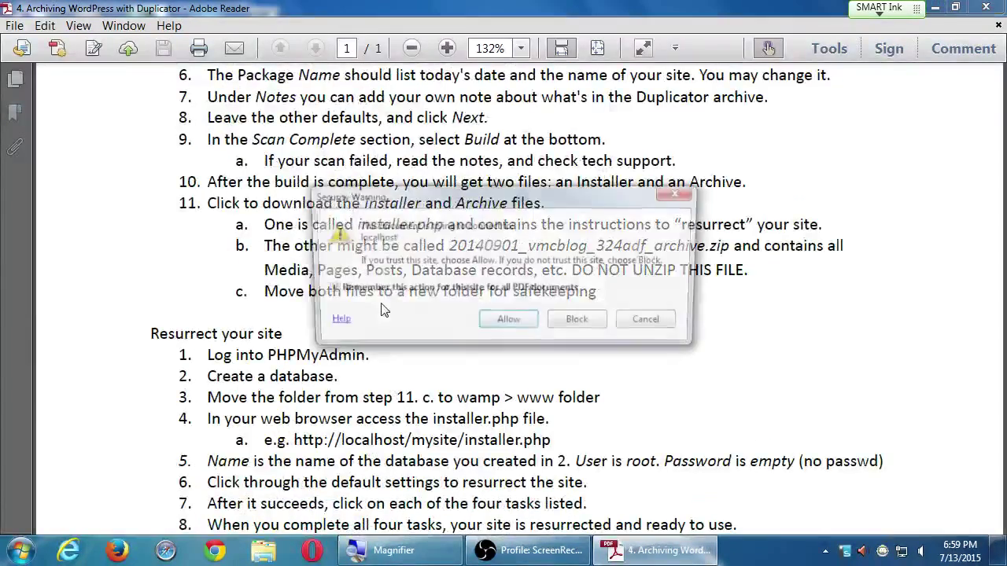
click(650, 324)
Scroll the guide to the Resurrect your site and Set the Rewrite Module steps
scroll(452, 358, down, 3)
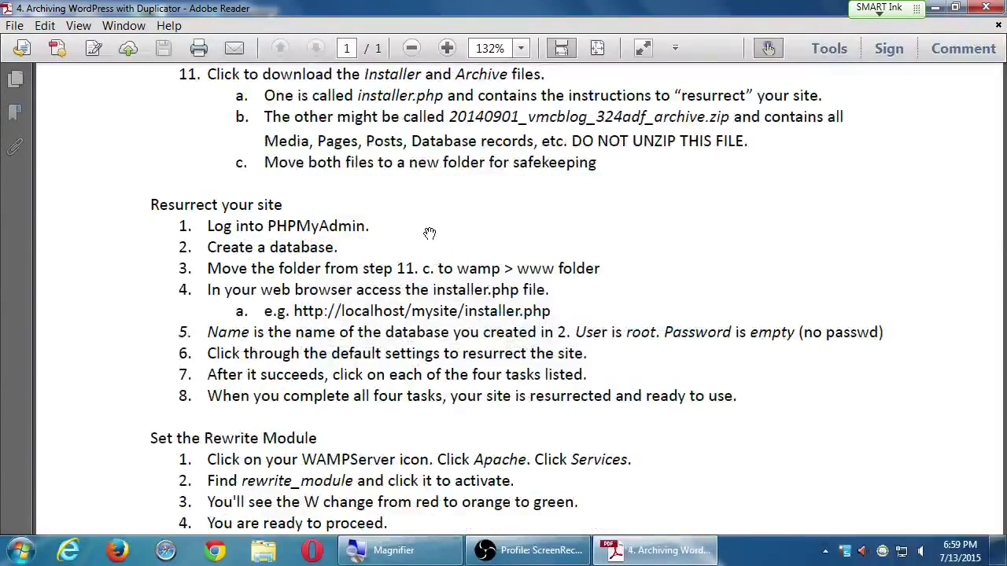
scroll(427, 233, up, 2)
scroll(420, 192, down, 3)
scroll(322, 150, up, 10)
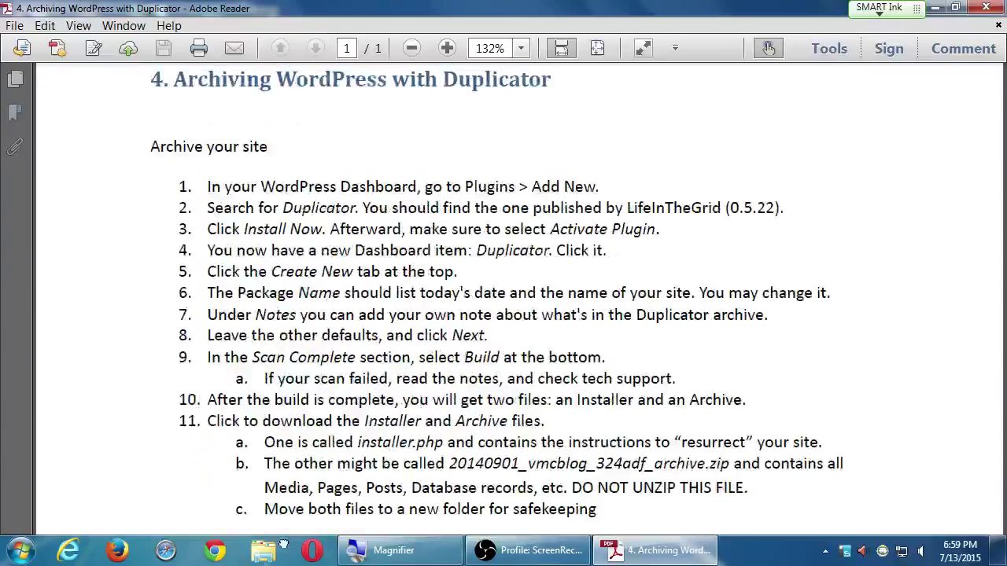
scroll(306, 370, down, 8)
drag(399, 318, 399, 228)
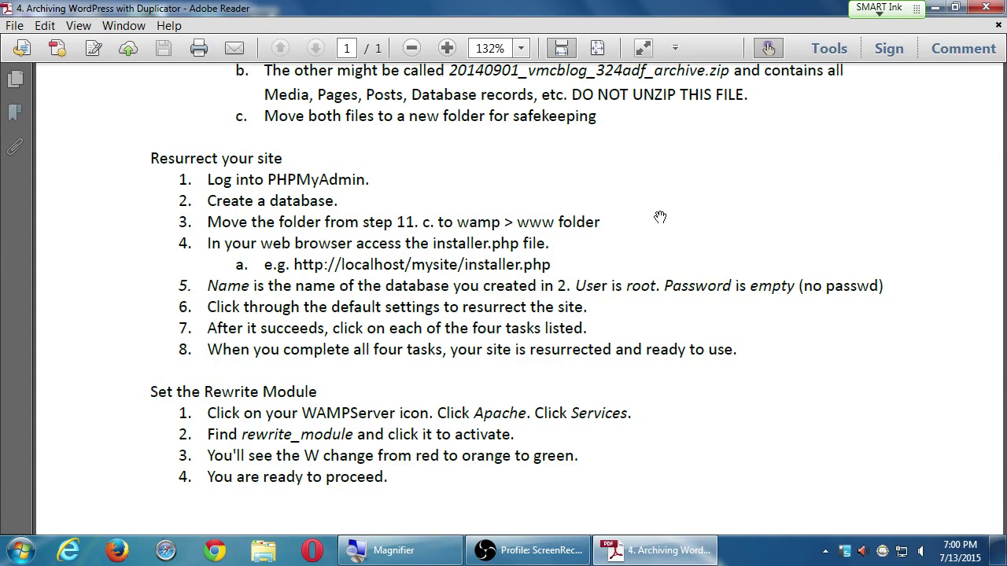
Minimize the PDF guide and select the WampServer shortcut on the desktop
click(937, 8)
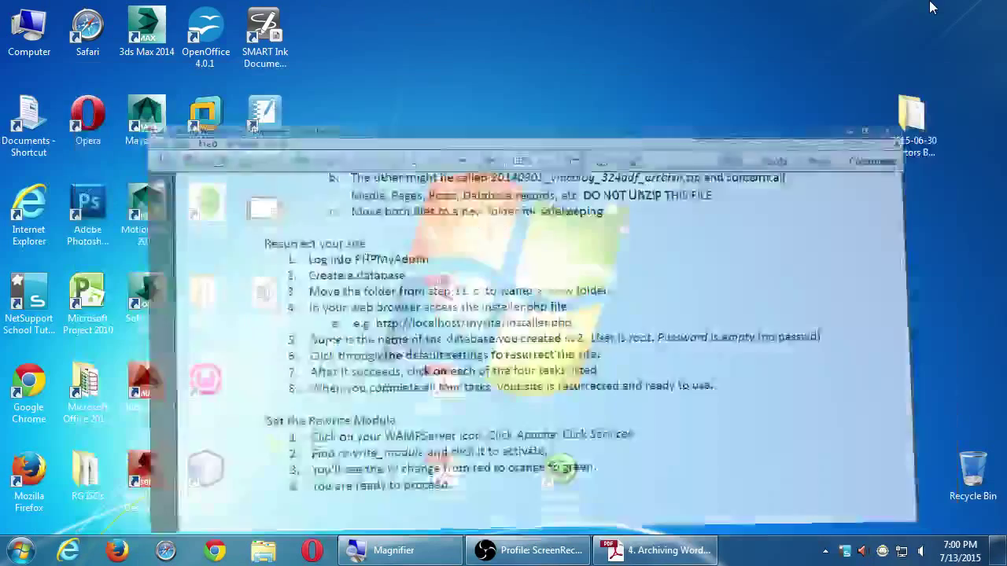
key(super+plus)
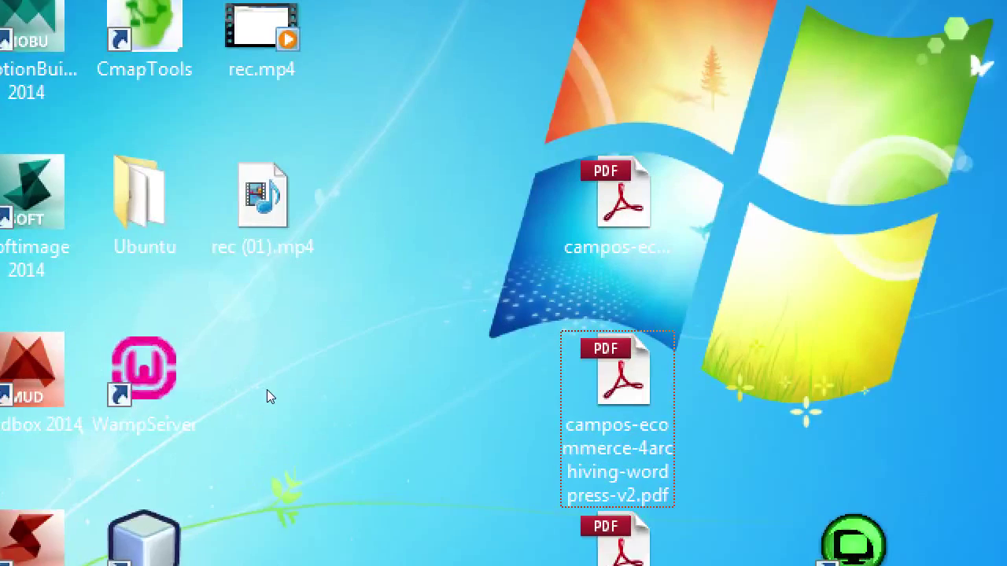
click(412, 397)
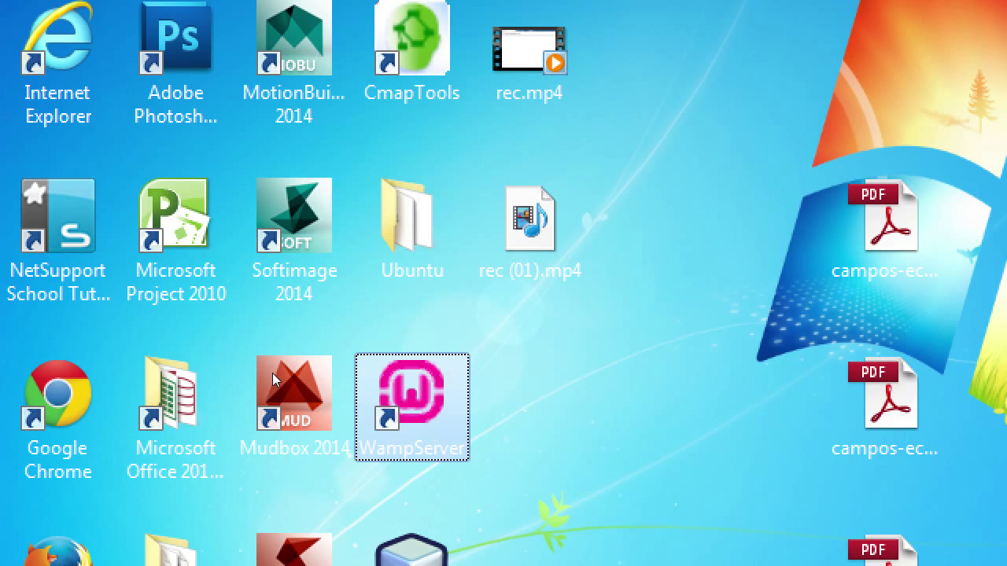
key(super+minus)
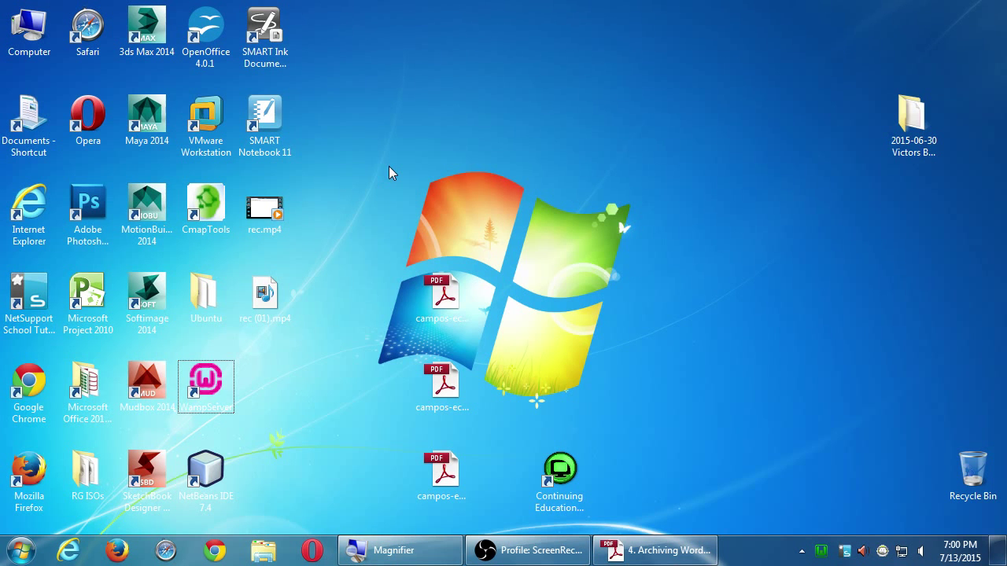
key(super+plus)
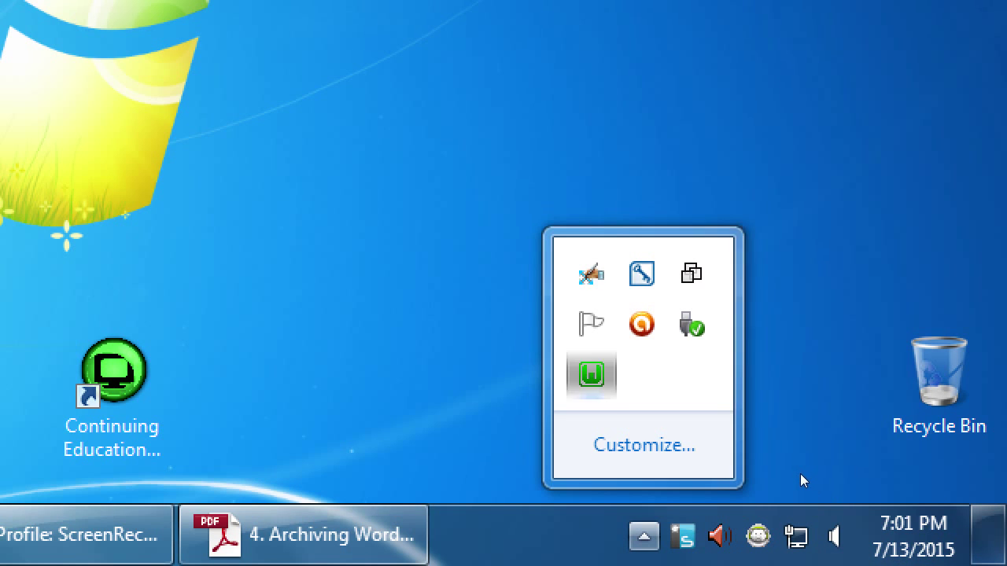
Choose Localhost from the WampServer tray menu to open its homepage in Opera
key(Return)
key(Up)
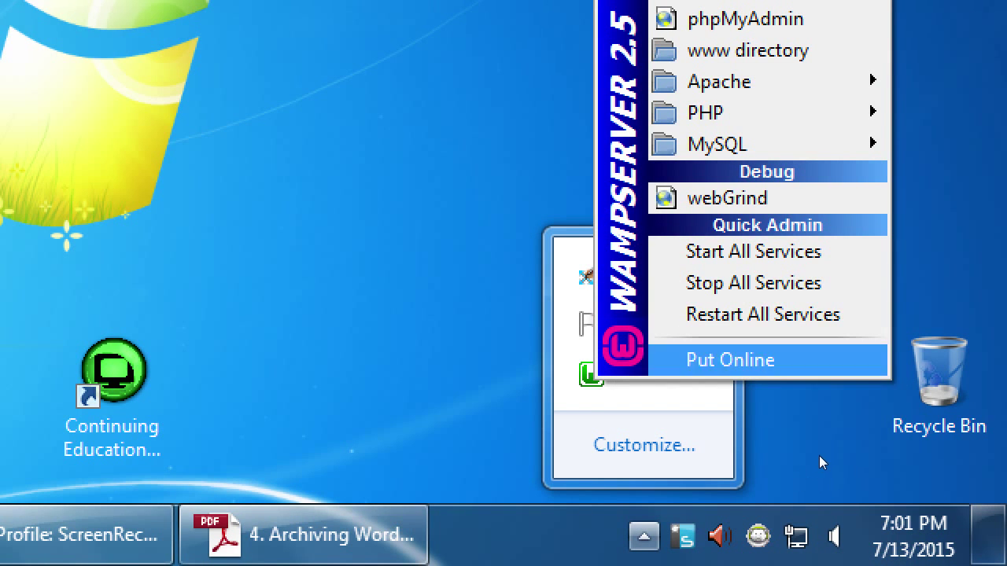
key(Up)
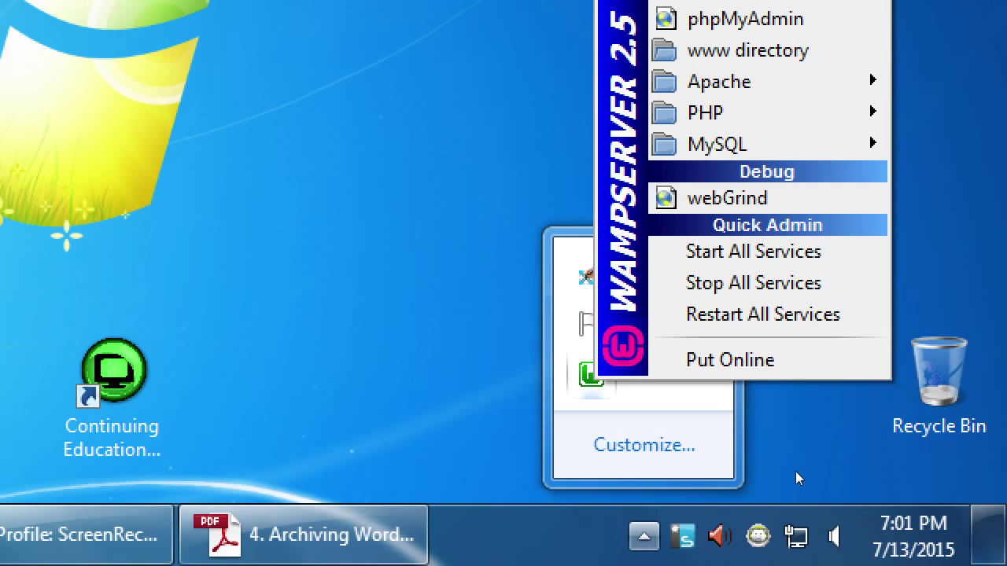
key(Up)
key(Down)
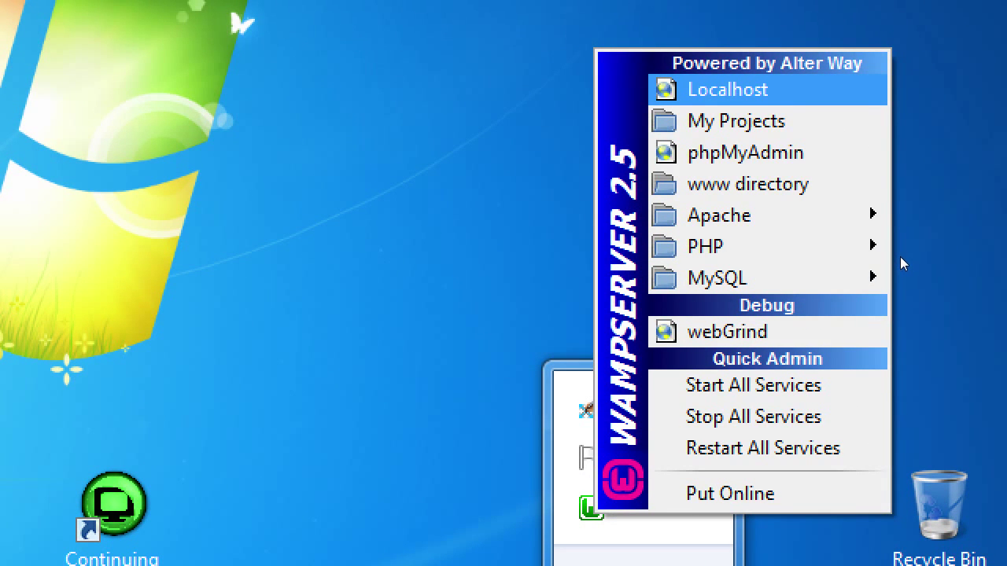
key(Return)
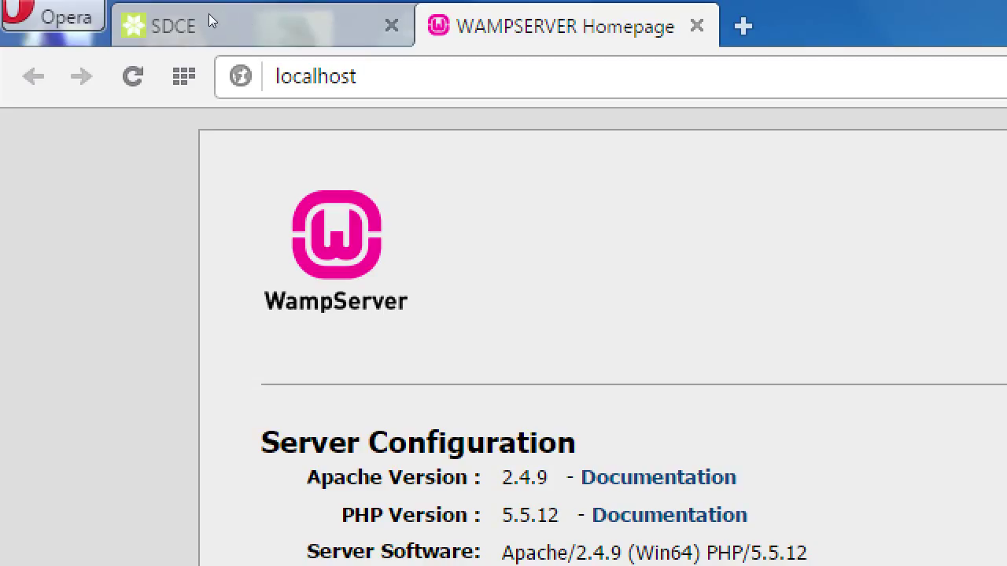
Close the SDCE tab and scroll down to highlight the Tools heading on the WampServer page
middle_click(185, 19)
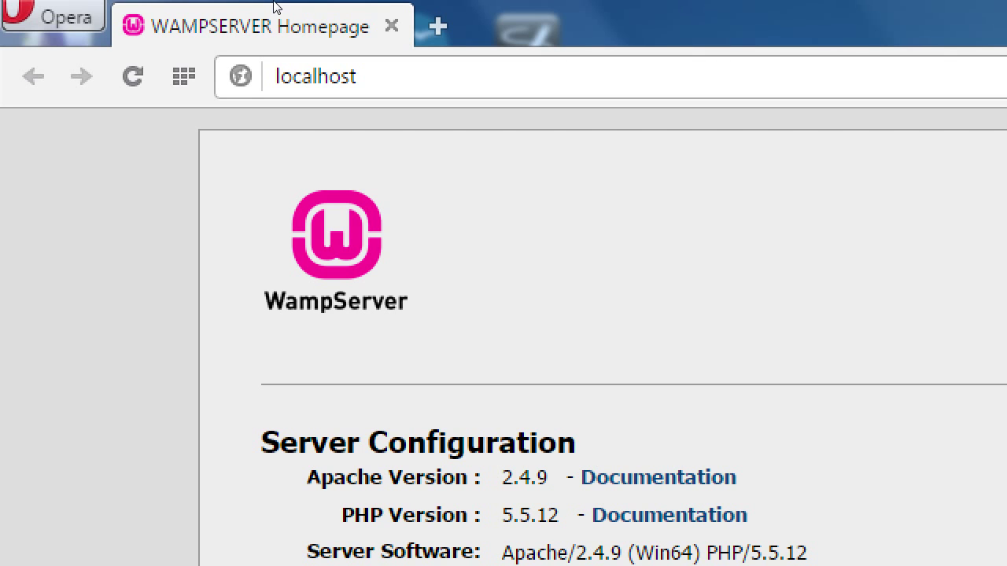
key(super+minus)
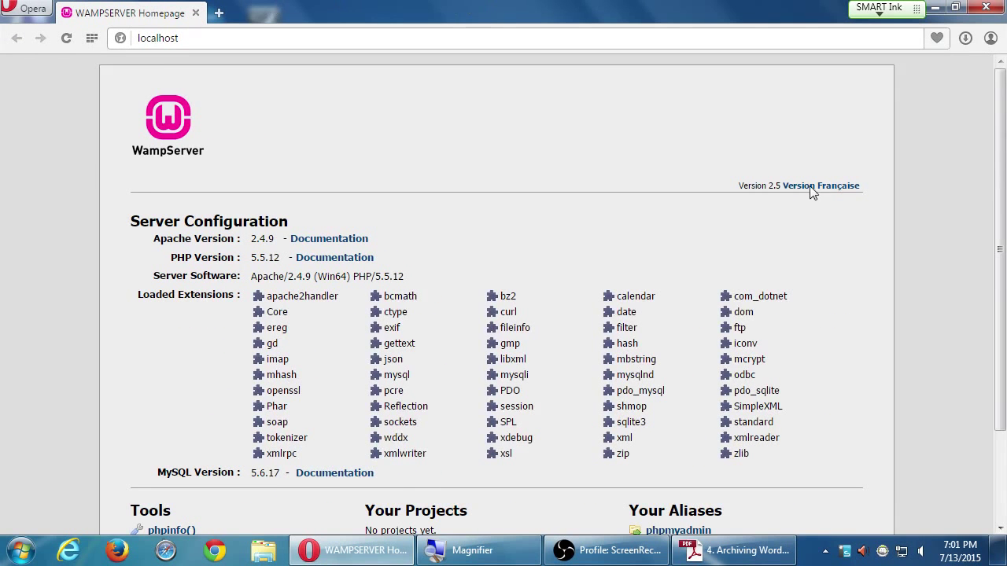
scroll(988, 232, down, 3)
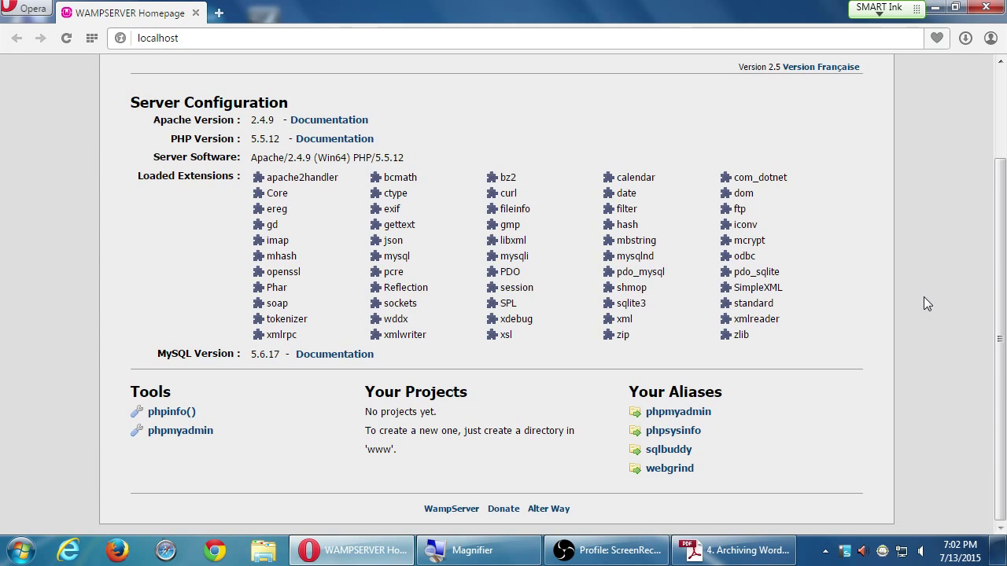
scroll(927, 326, up, 3)
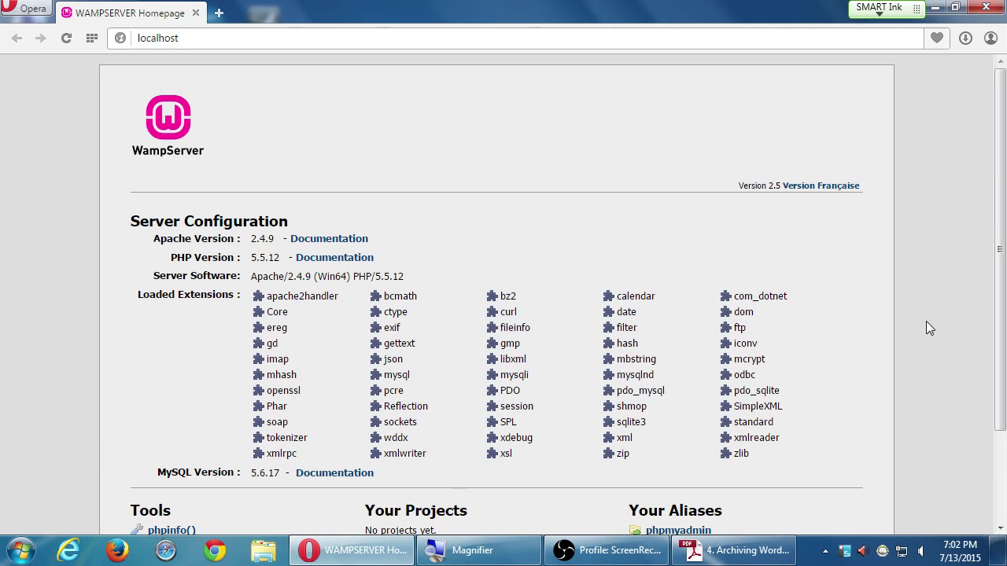
scroll(881, 324, down, 3)
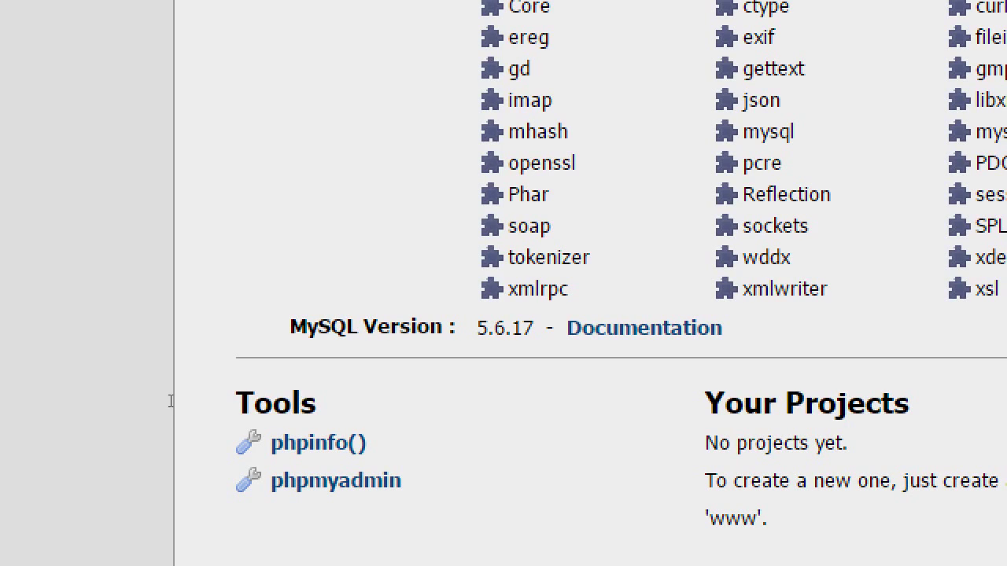
drag(96, 400, 89, 402)
drag(154, 403, 134, 404)
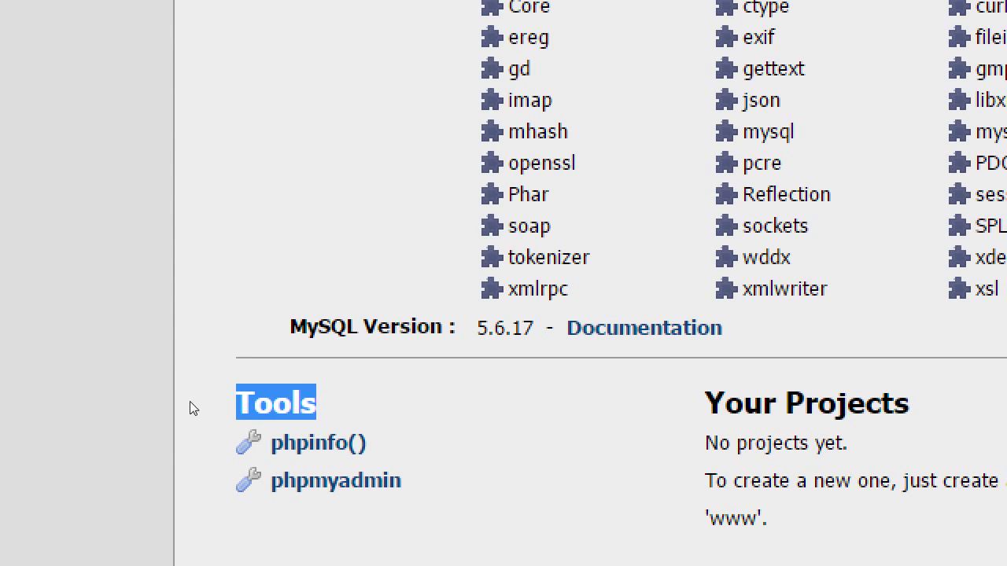
Open phpMyAdmin from the Tools list, then bring the Adobe Reader guide back to the front
click(241, 466)
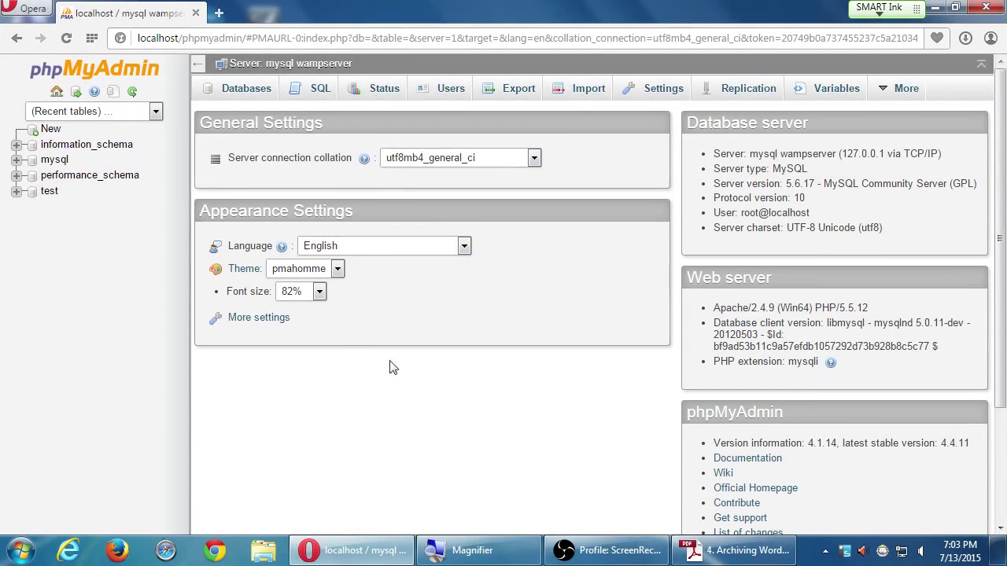
click(703, 554)
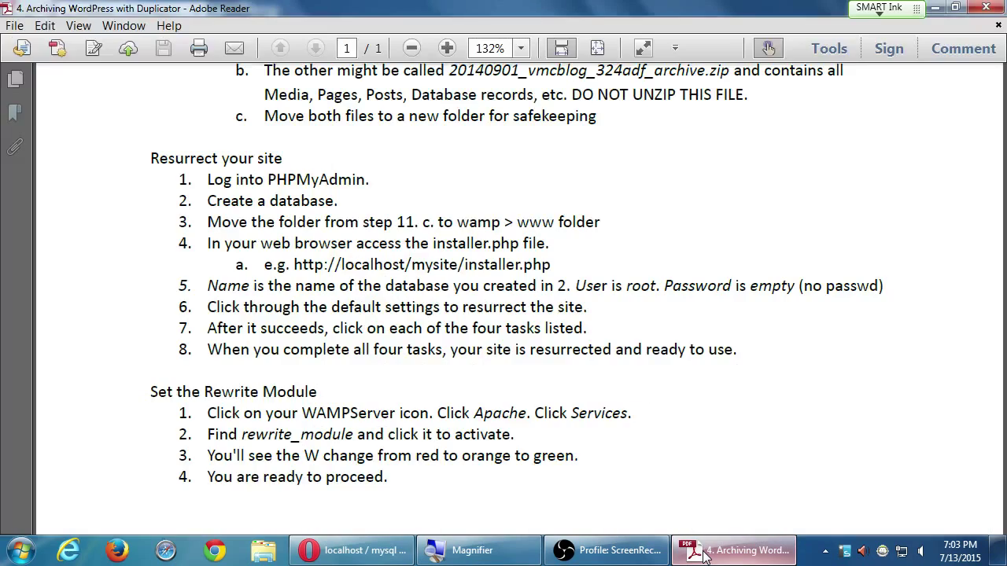
Minimize the Adobe Reader guide to return to phpMyAdmin's Databases page
click(703, 554)
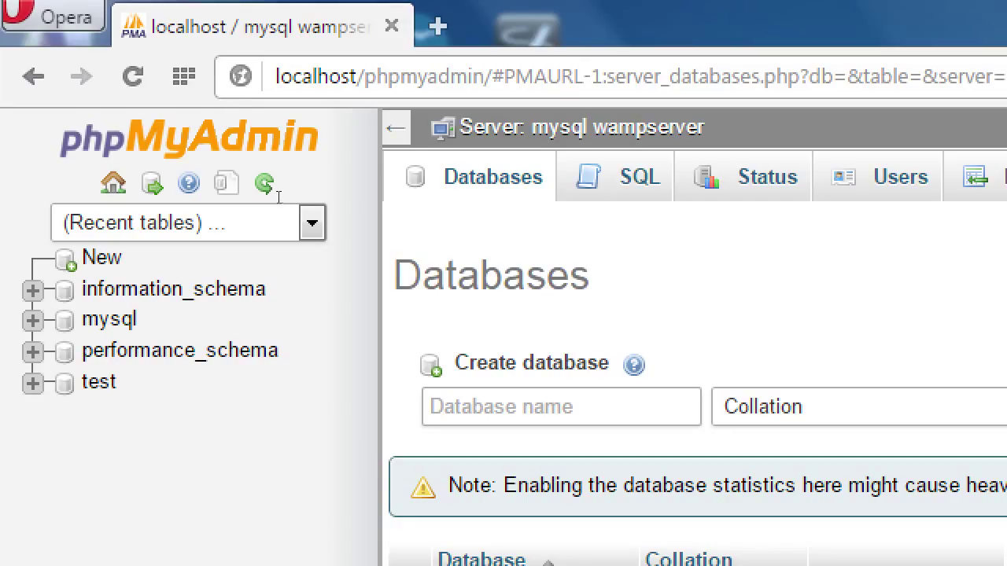
Create a phpMyAdmin database named 'wordpress', bringing the list to 5 databases
key(Tab)
text(wordpress)
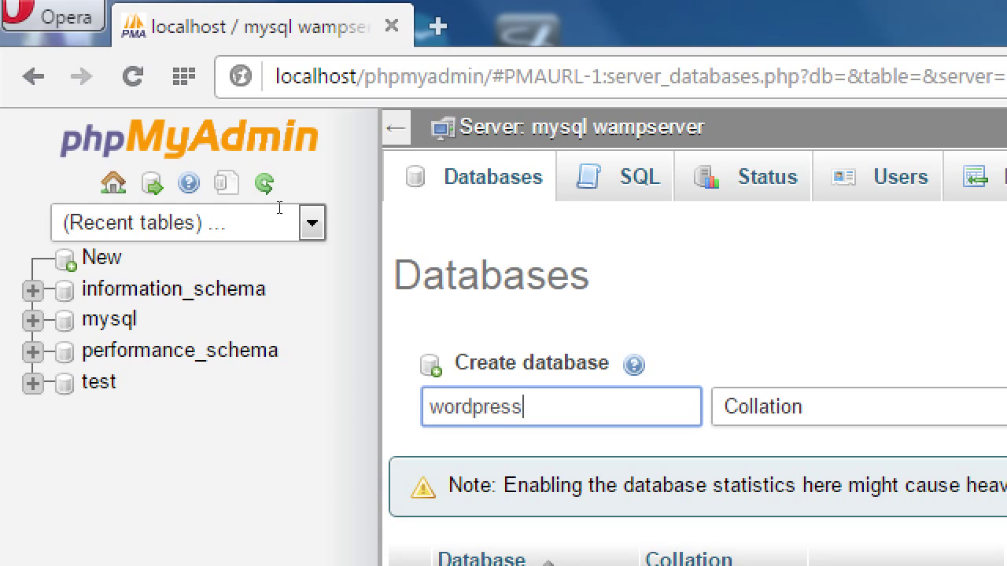
key(ctrl+a)
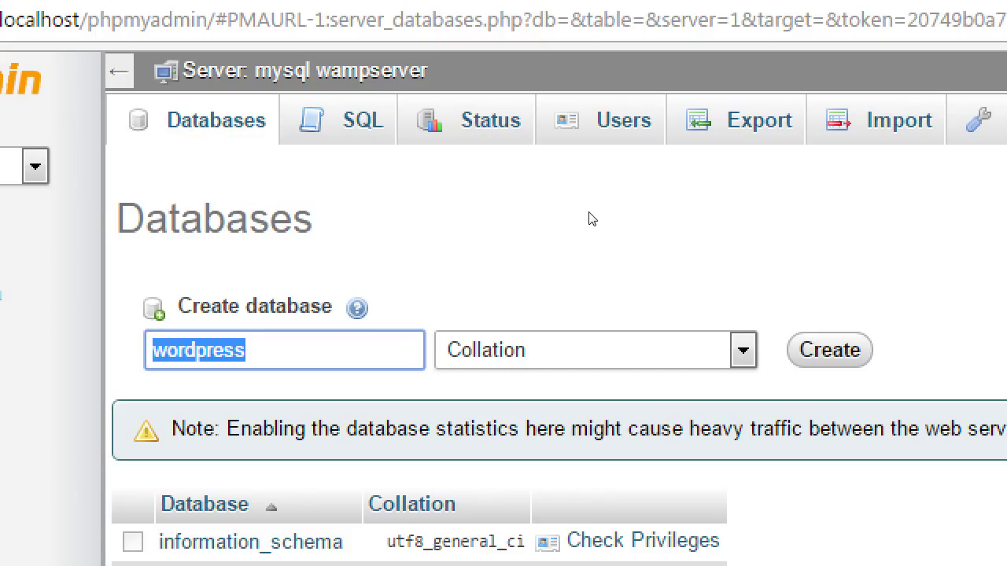
key(Return)
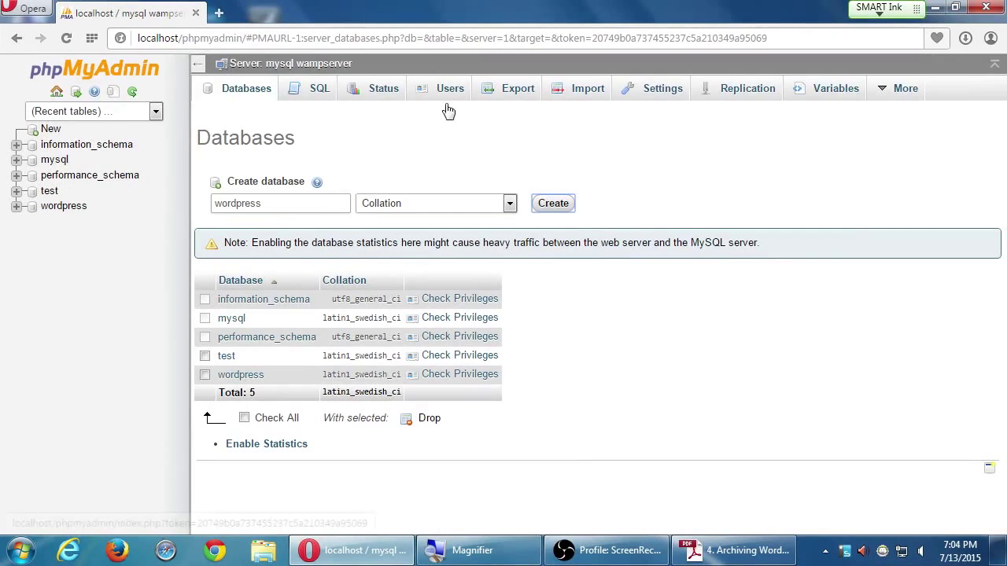
click(769, 341)
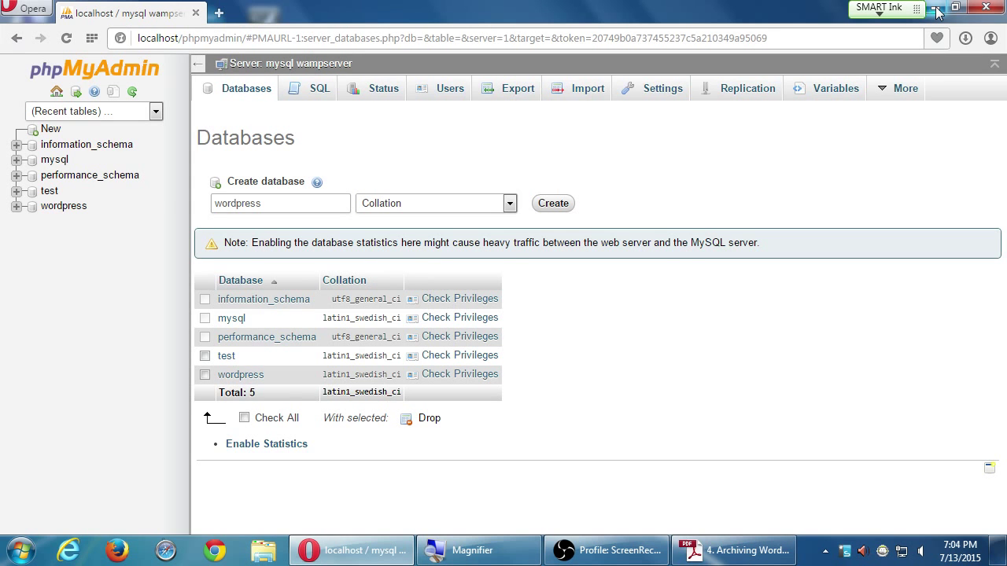
Browse from Computer through classroom data (Z:) to the Campos eCommerce II folder
click(935, 8)
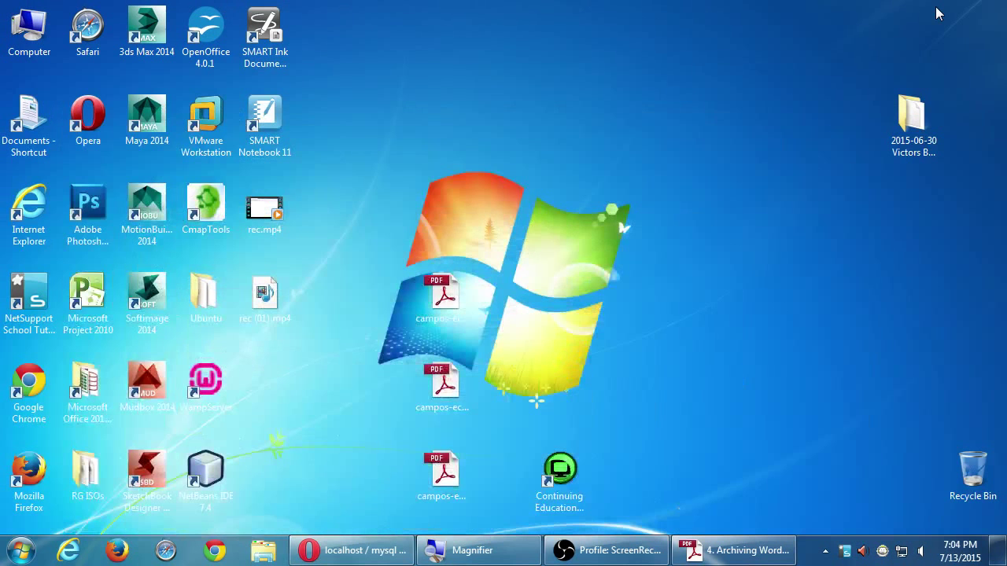
double_click(24, 31)
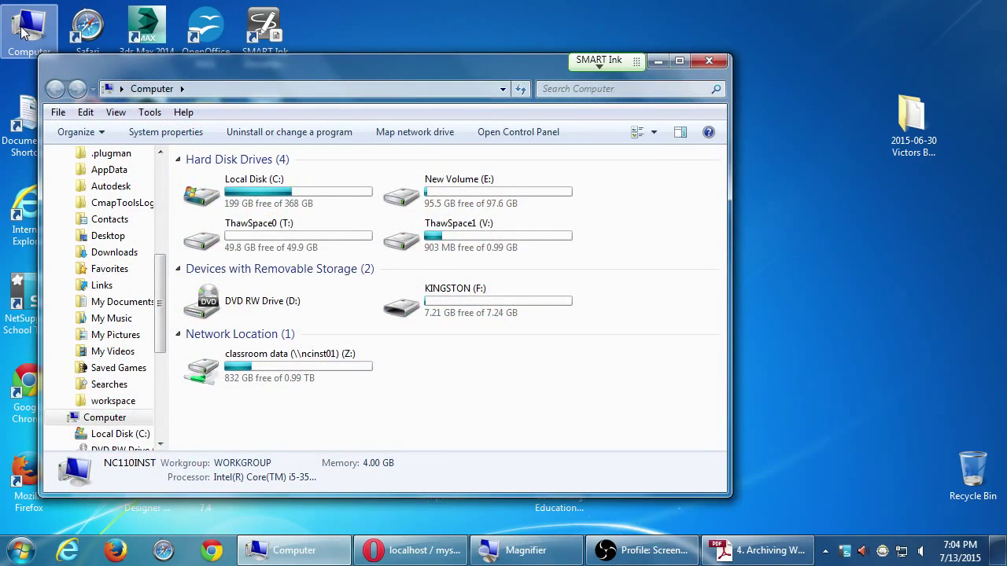
click(208, 358)
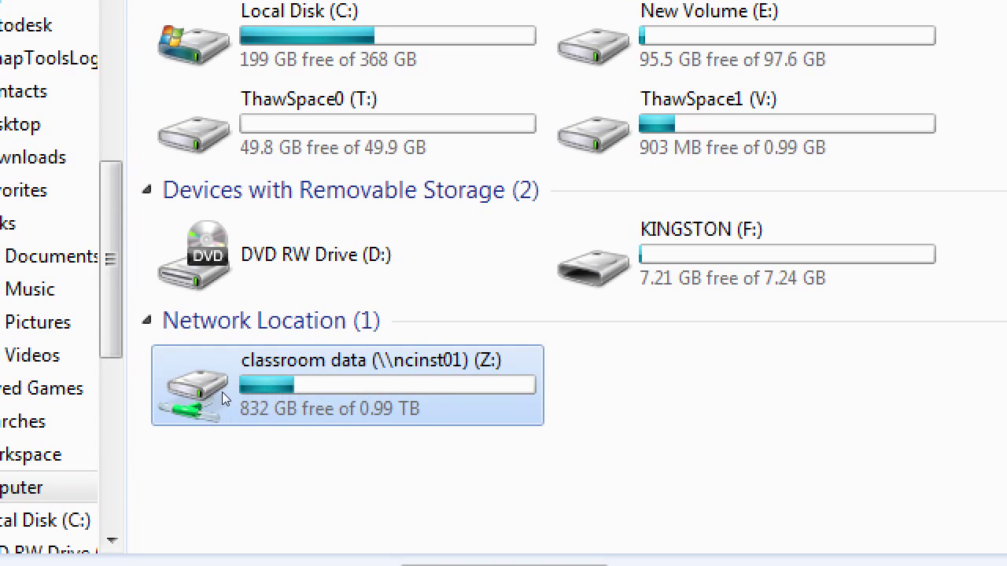
double_click(207, 367)
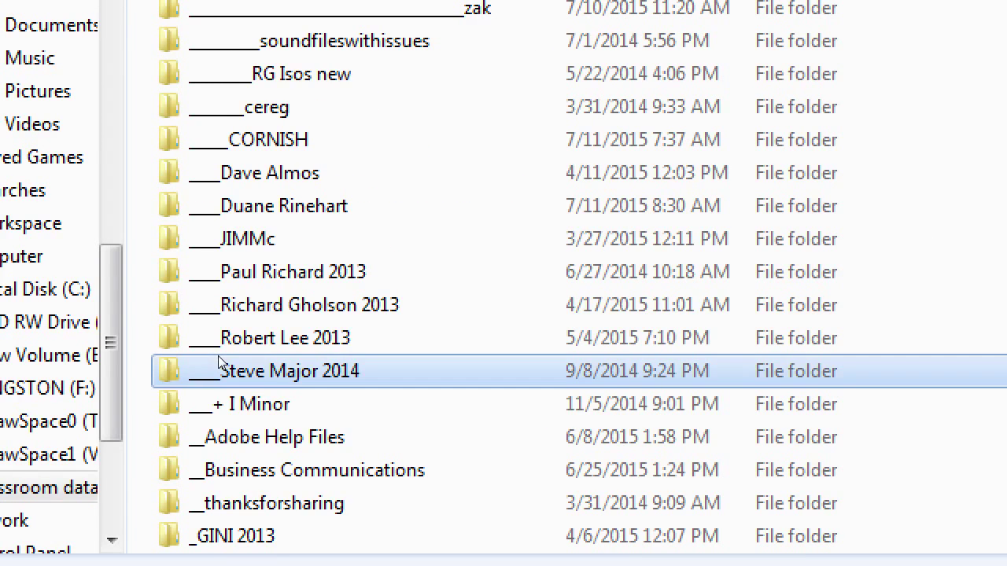
scroll(221, 360, down, 10)
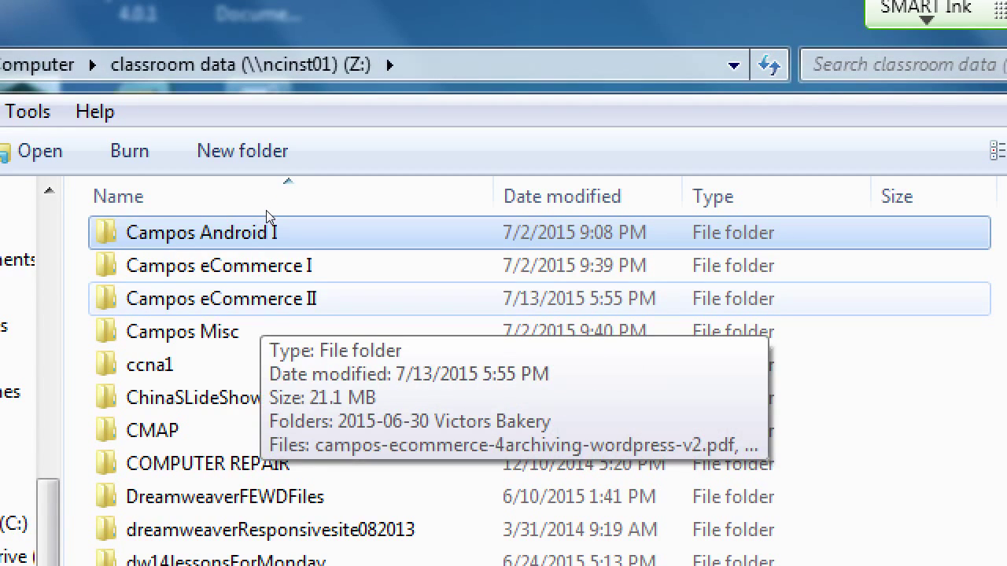
double_click(266, 299)
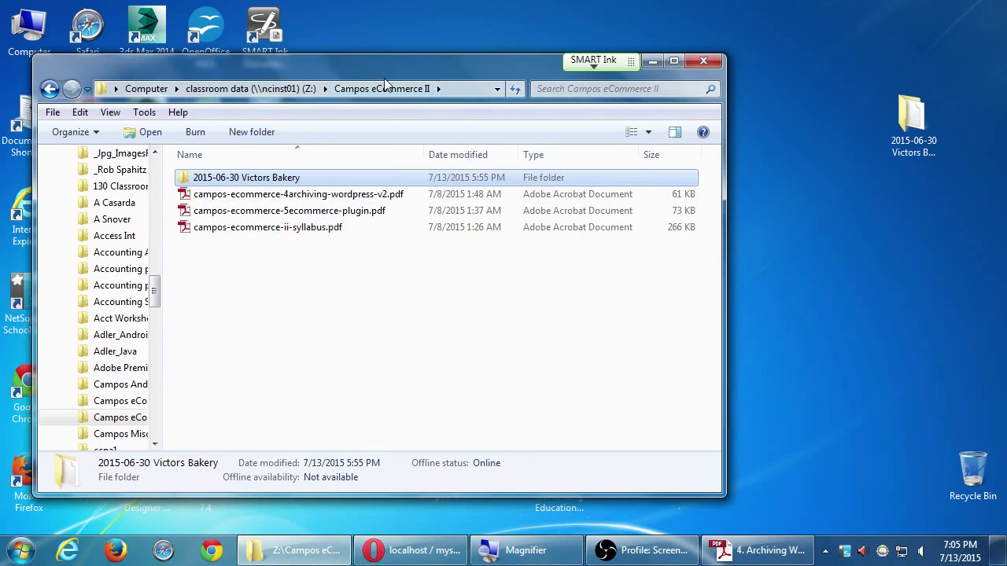
drag(384, 78, 253, 112)
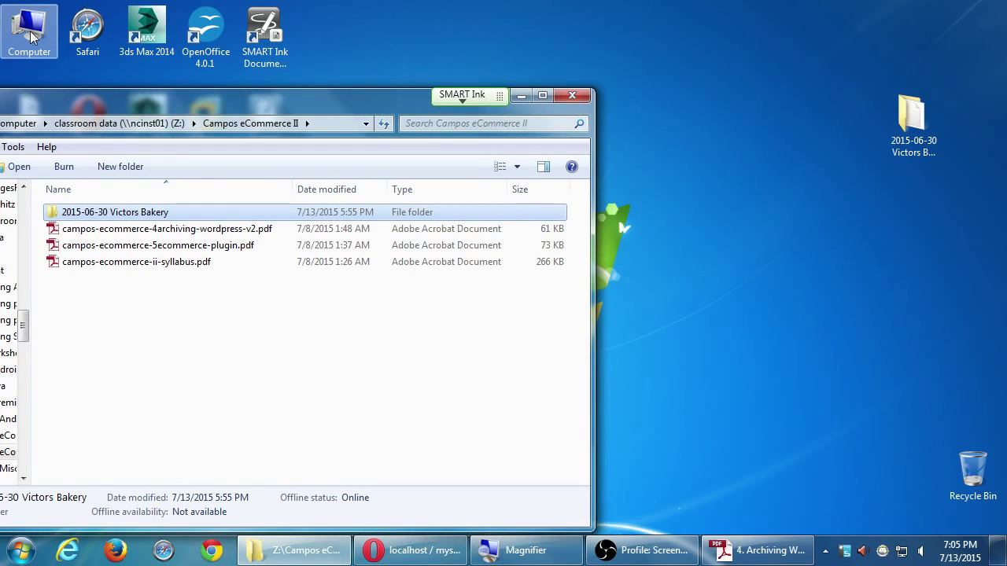
double_click(30, 35)
drag(82, 30, 549, 44)
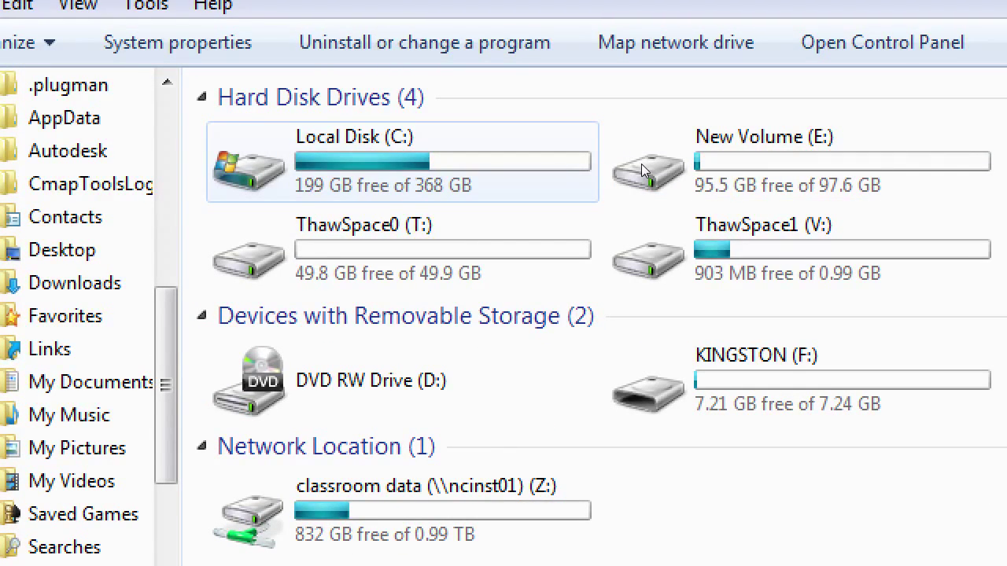
key(Return)
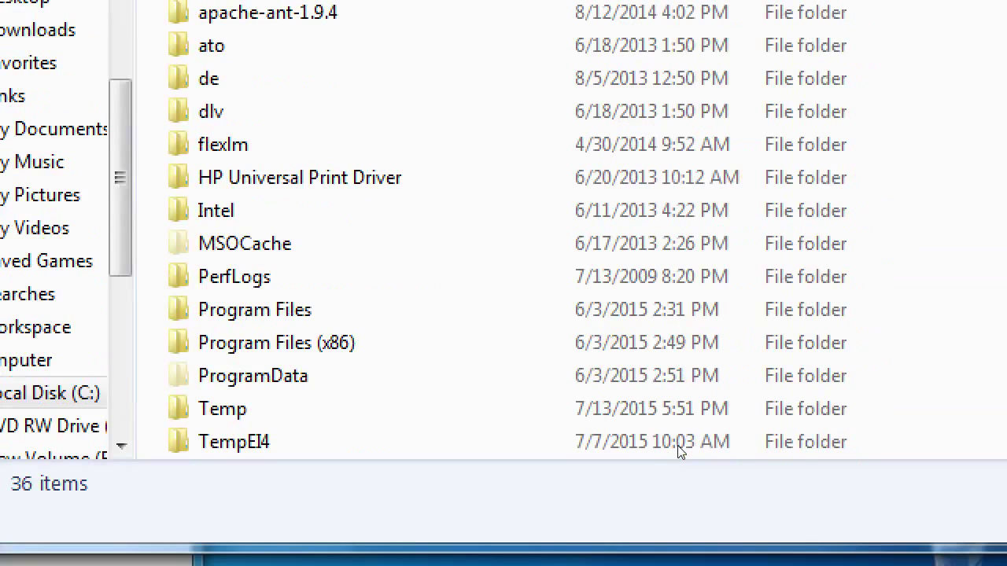
click(587, 398)
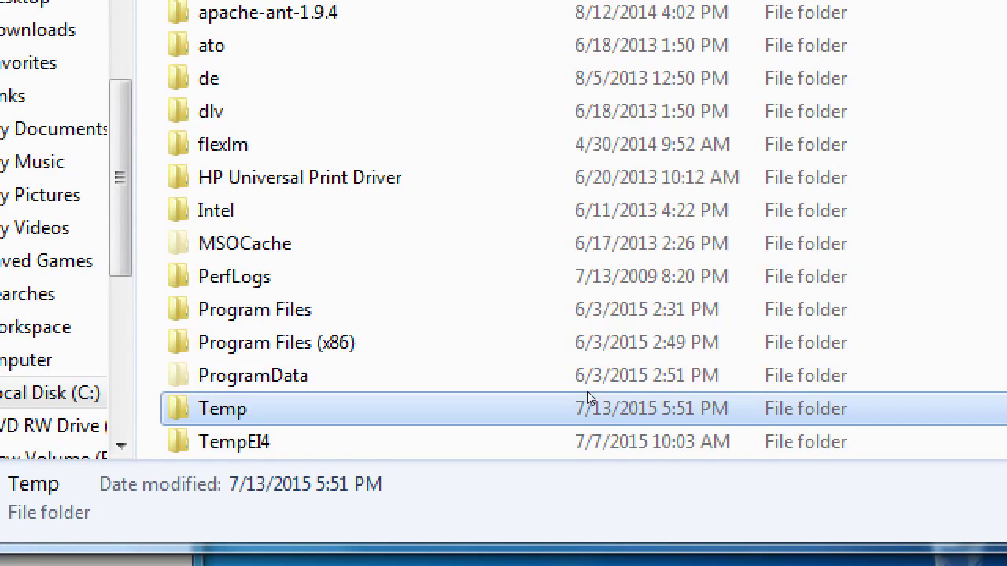
scroll(590, 397, down, 3)
click(587, 243)
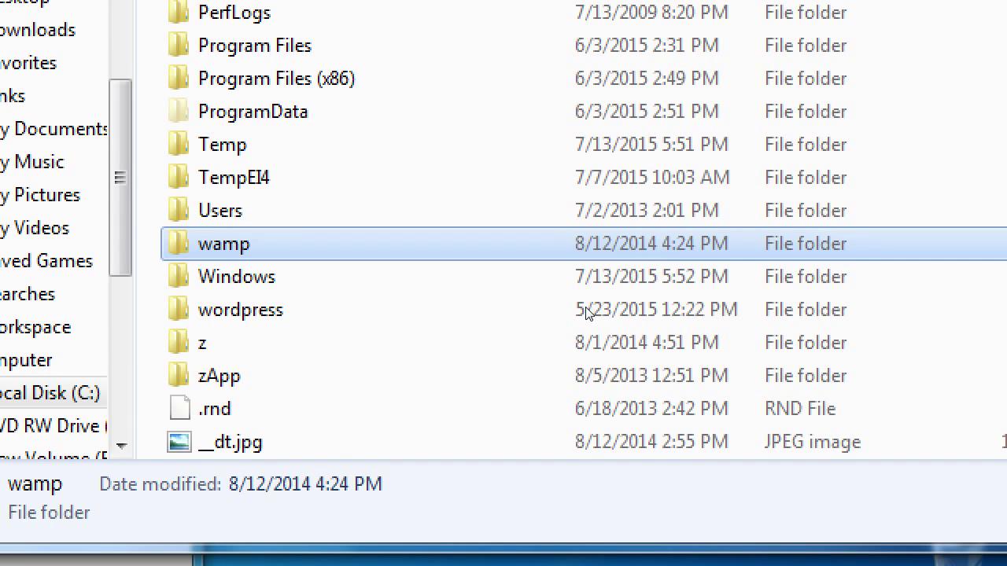
key(Return)
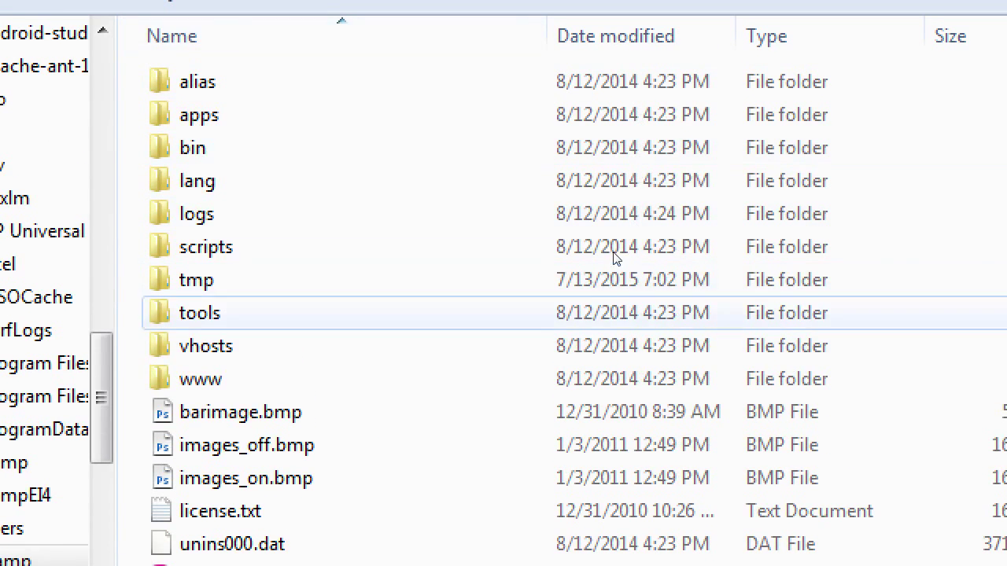
key(w)
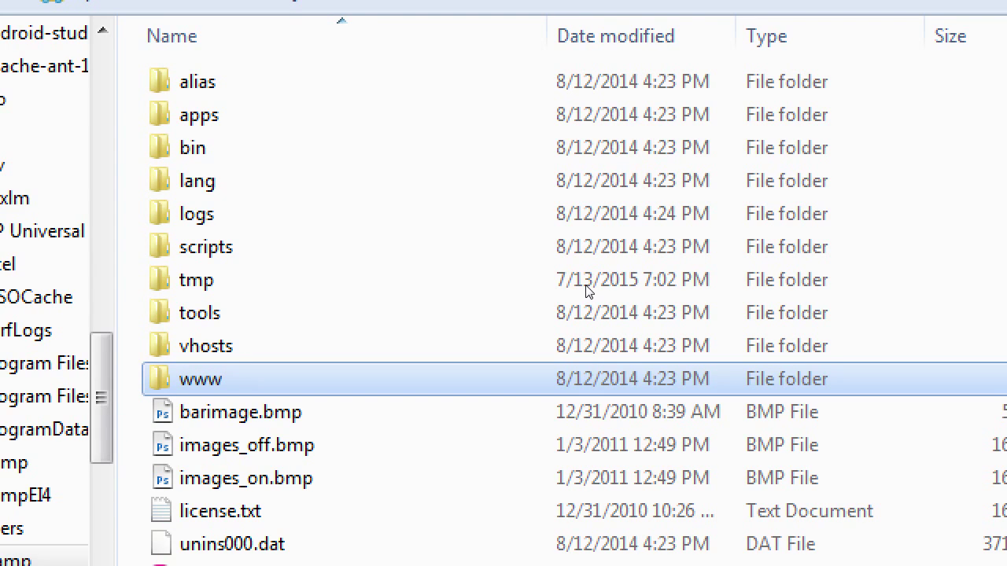
key(Return)
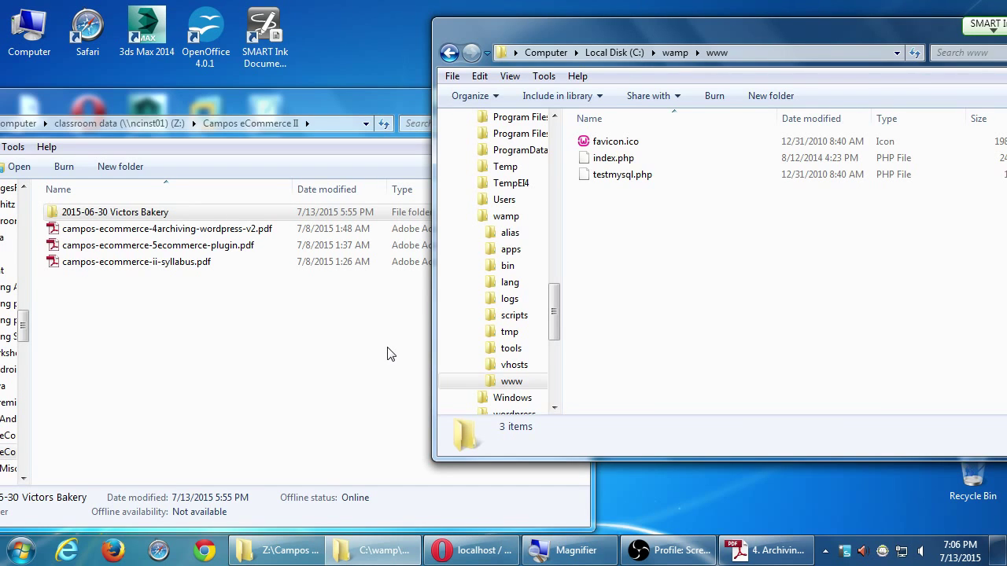
Copy the 2015-06-30 Victors Bakery folder into C:\wamp\www and bring the instruction PDF forward
drag(118, 214, 663, 274)
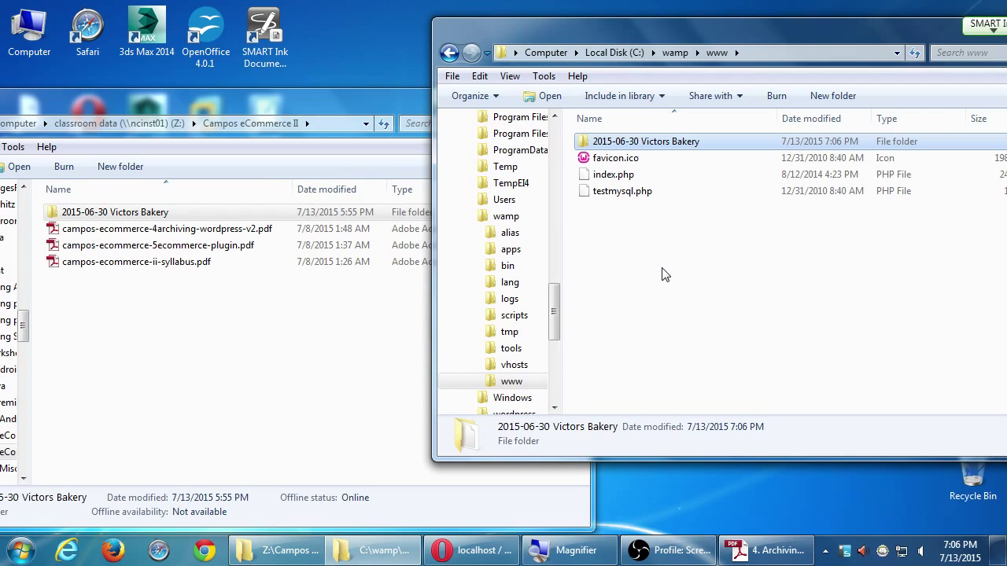
click(767, 550)
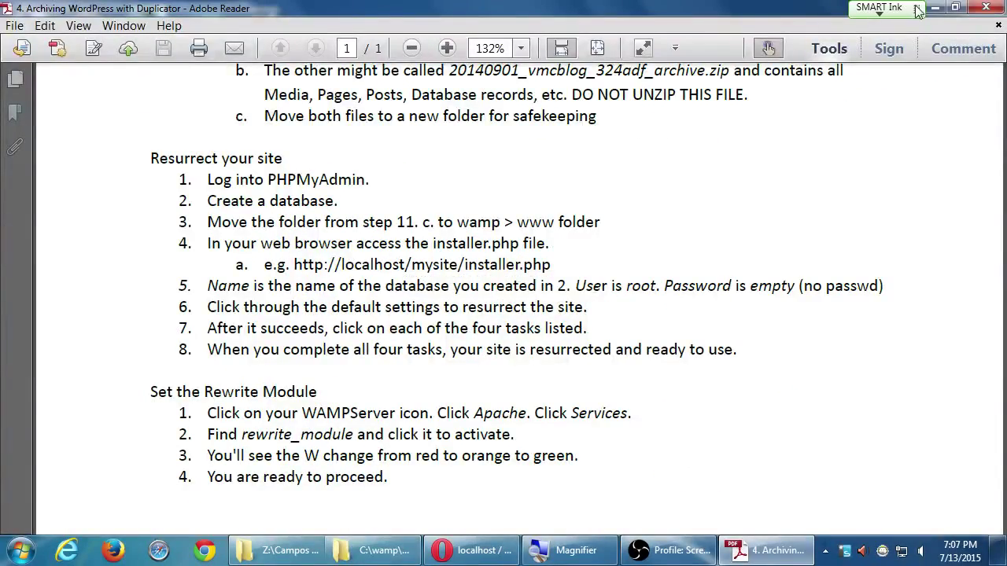
Minimize the Adobe Reader instruction PDF to reveal the www folder
click(936, 10)
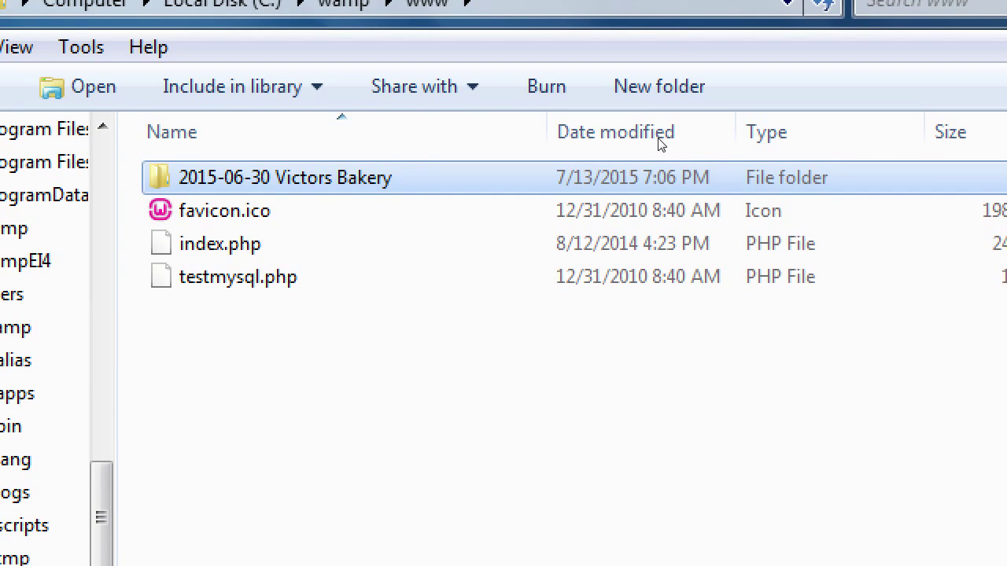
Rename the copied Victors Bakery folder in C:\wamp\www to 'wordpress'
key(F2)
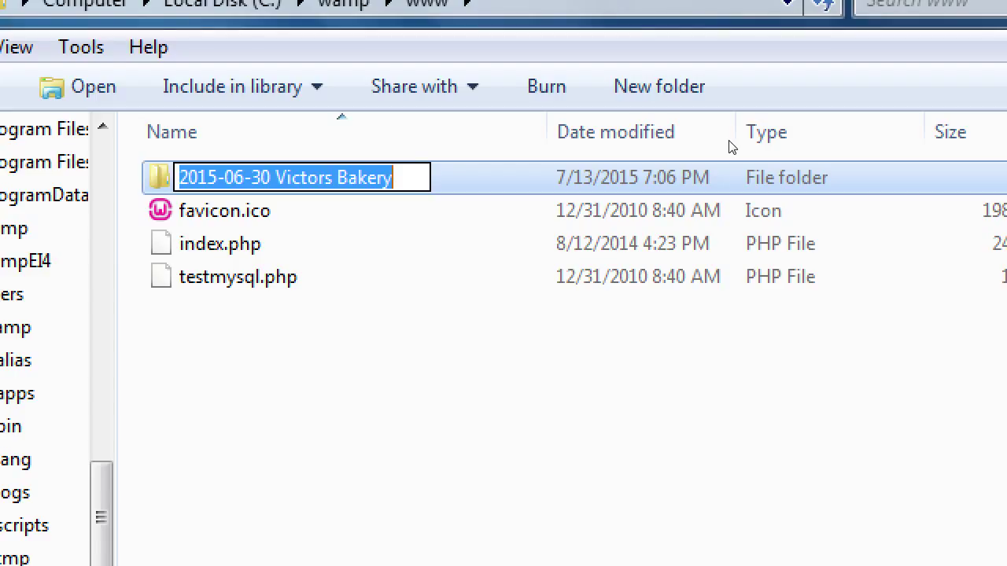
text(wordpre)
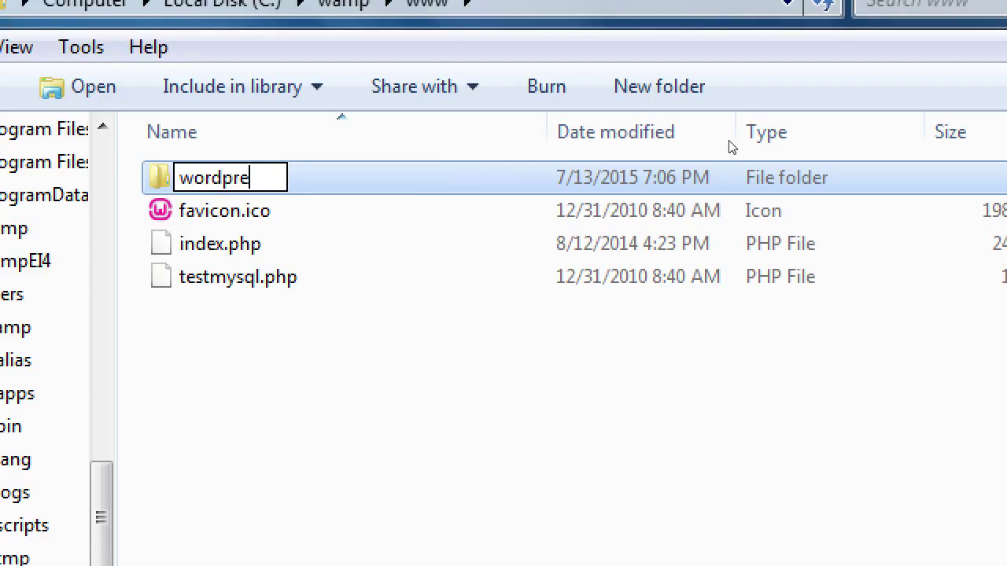
text(ss)
key(Return)
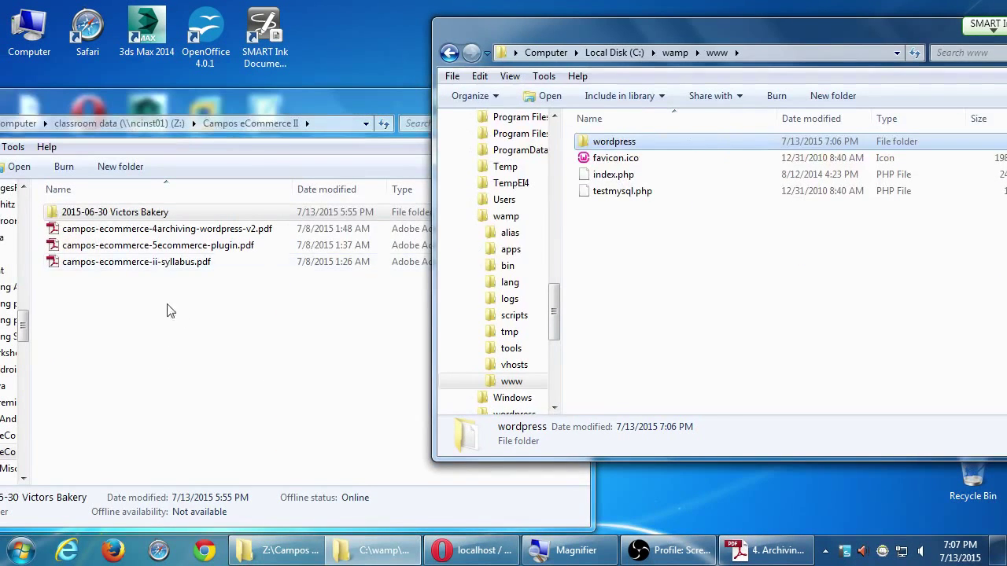
Close the Campos eCommerce II window and bring the instruction PDF back
click(243, 103)
drag(244, 103, 437, 152)
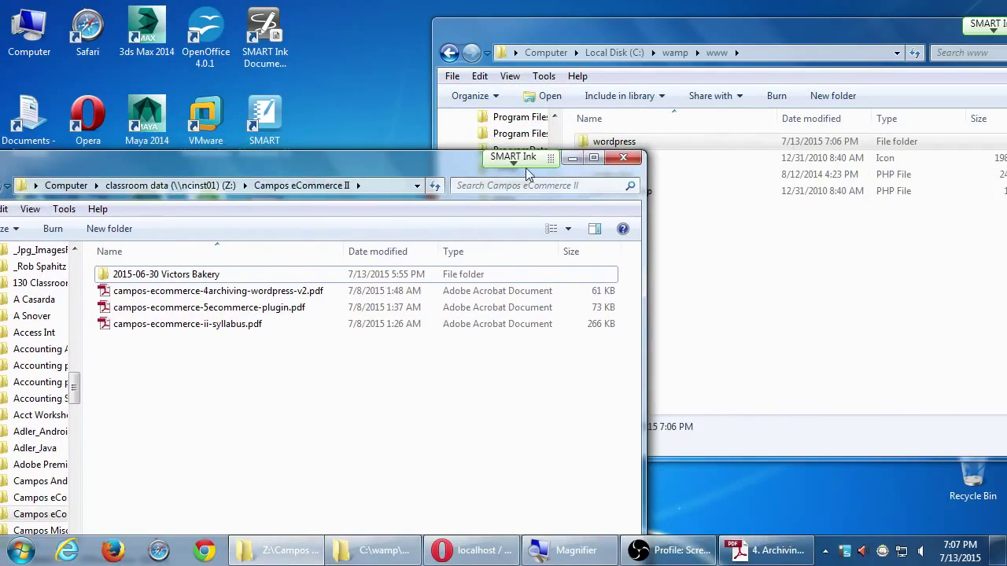
click(627, 158)
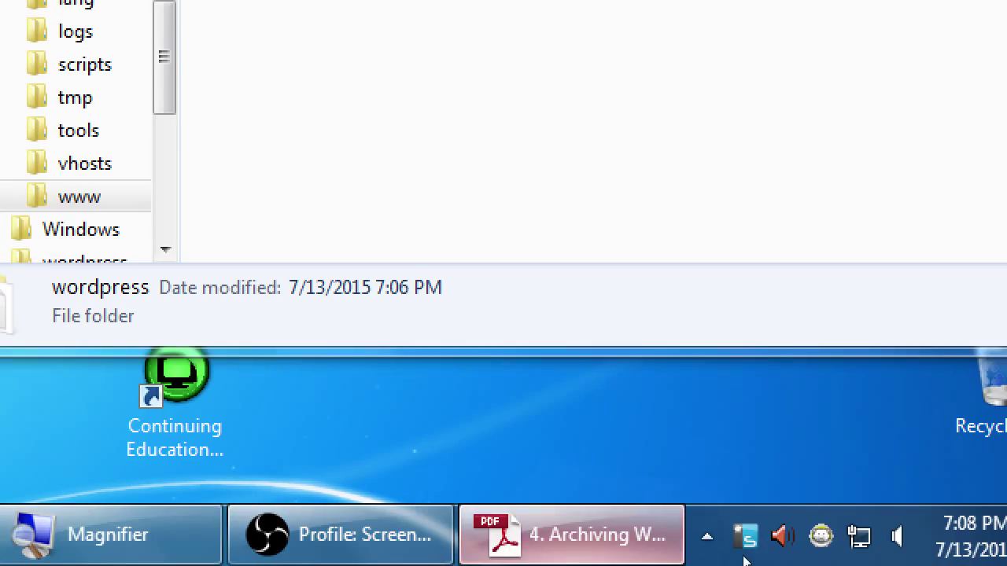
click(583, 535)
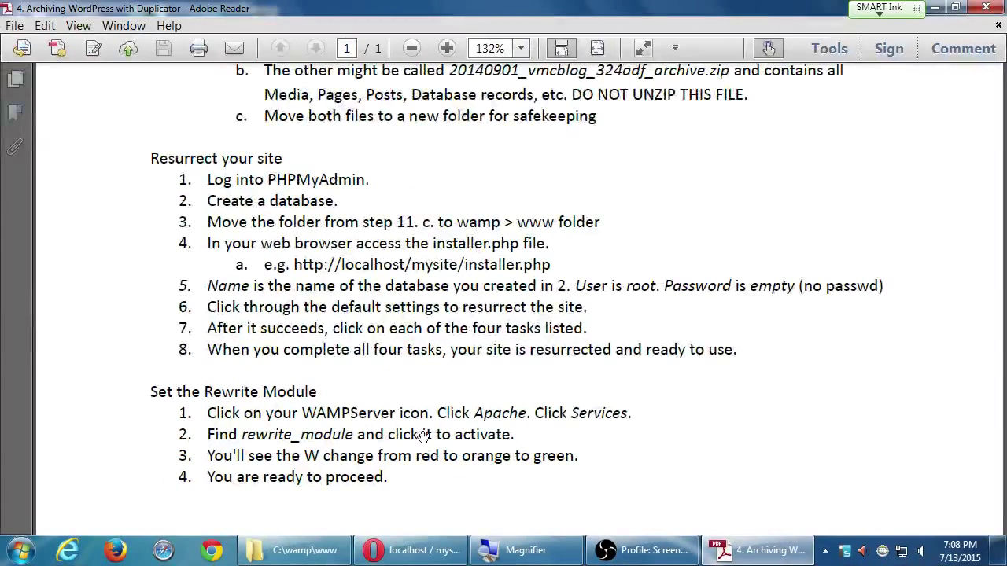
click(420, 554)
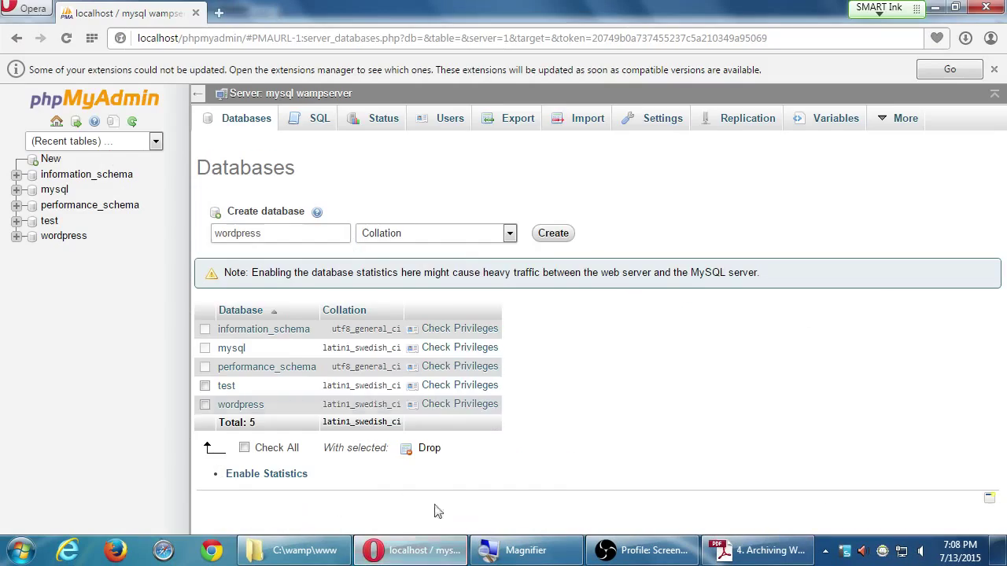
click(390, 43)
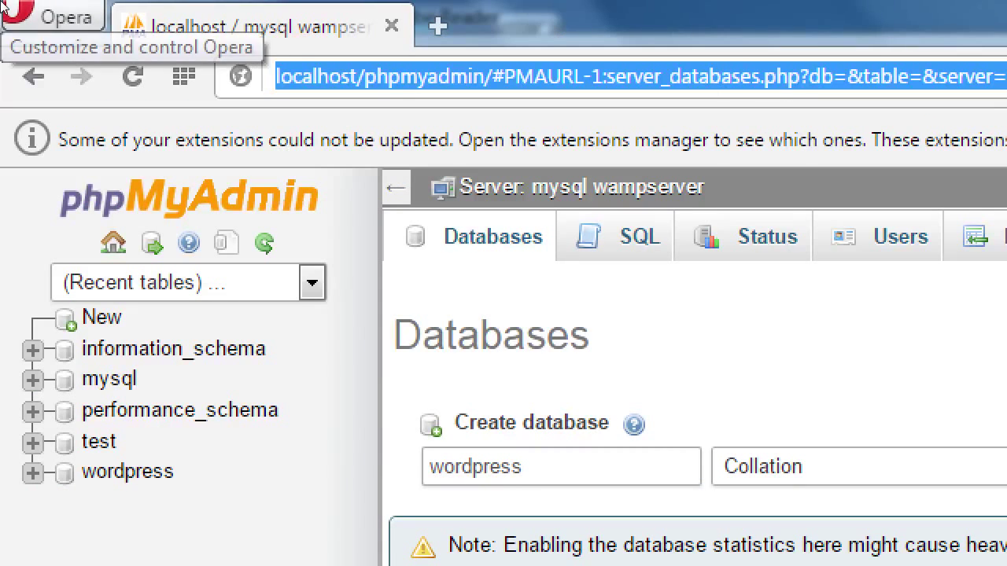
text(http://l)
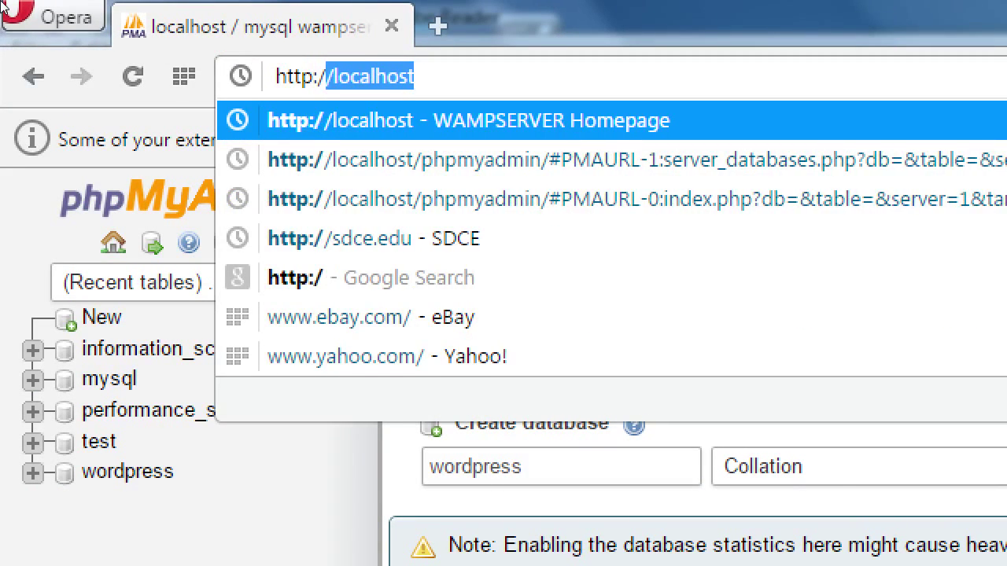
text(ocalhost/)
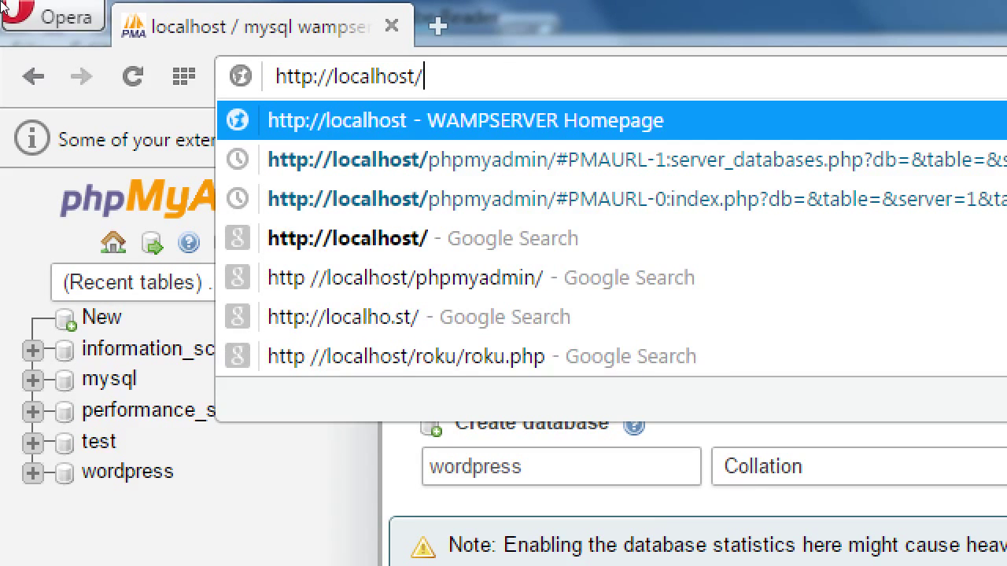
text(wordpress)
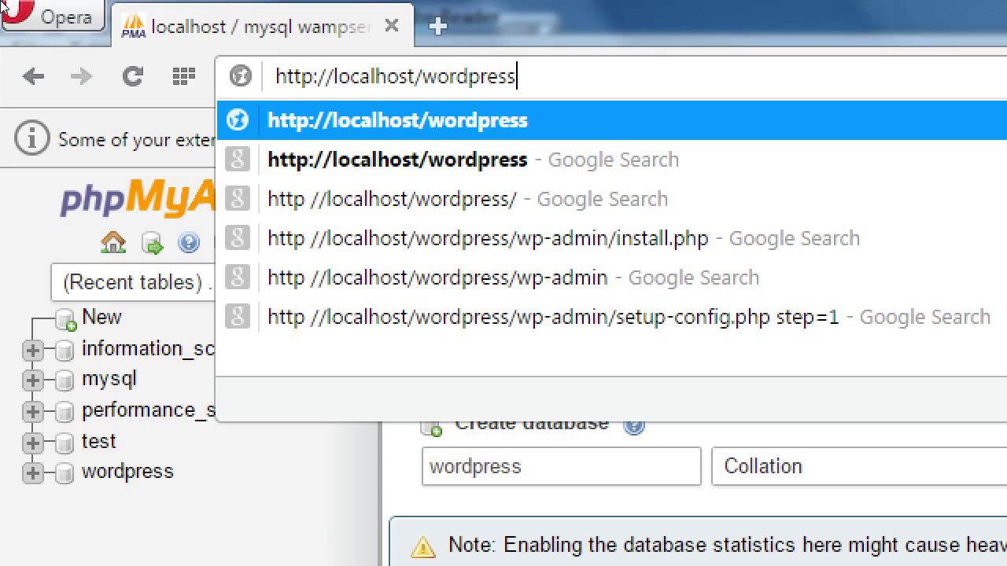
text(/installer.php)
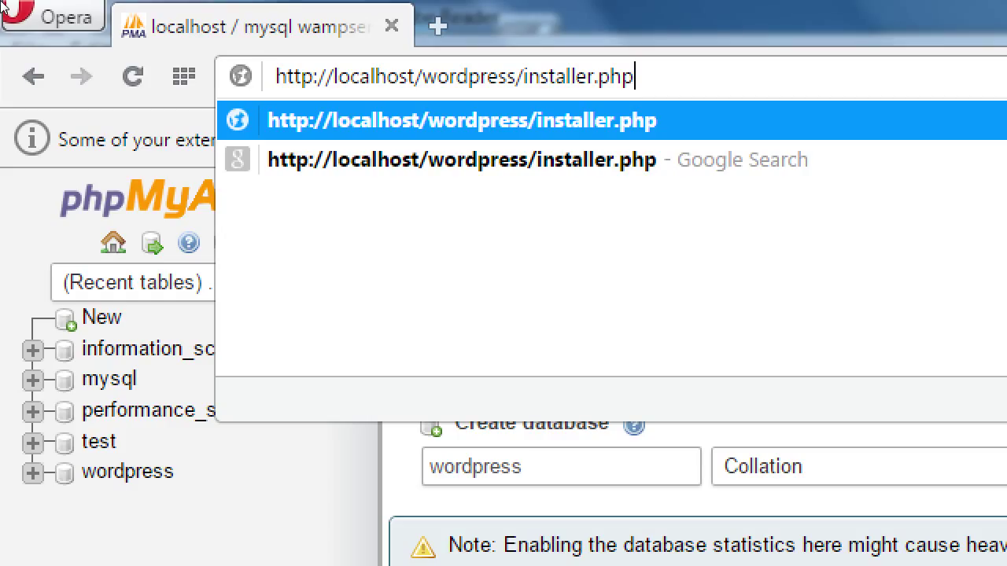
key(Return)
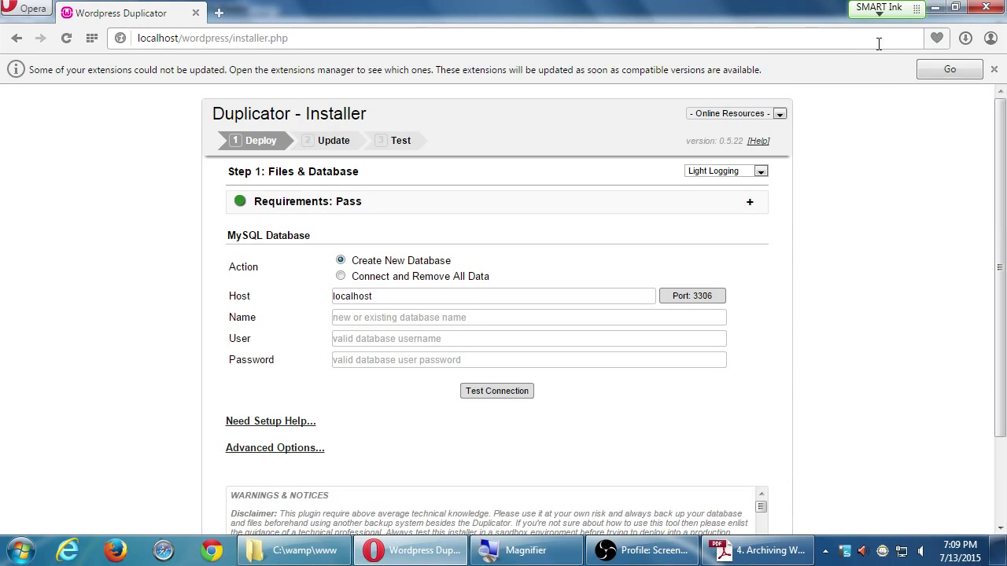
Enter database name 'wordpress' and user 'root' in the installer, leaving the password empty
click(991, 70)
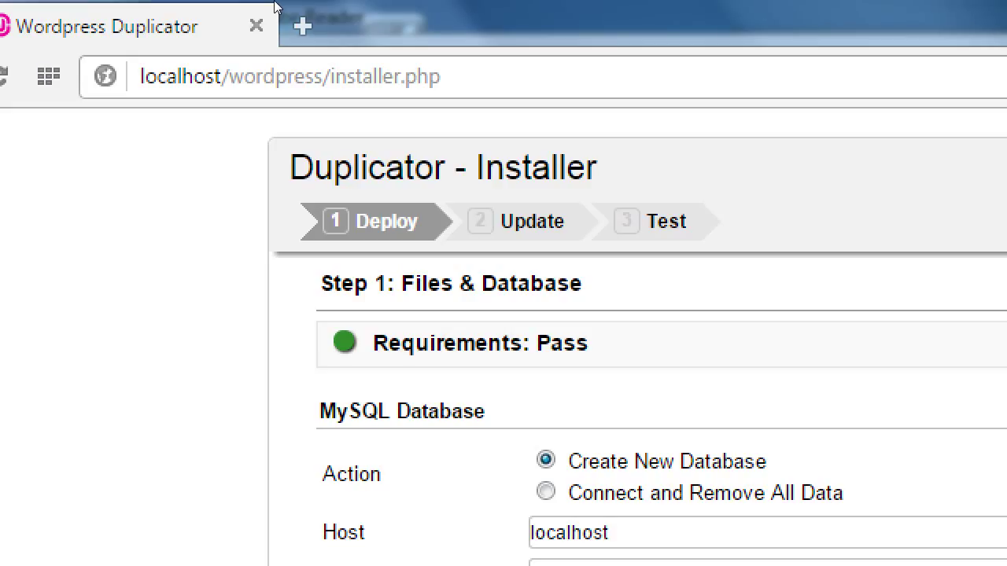
key(alt+Tab)
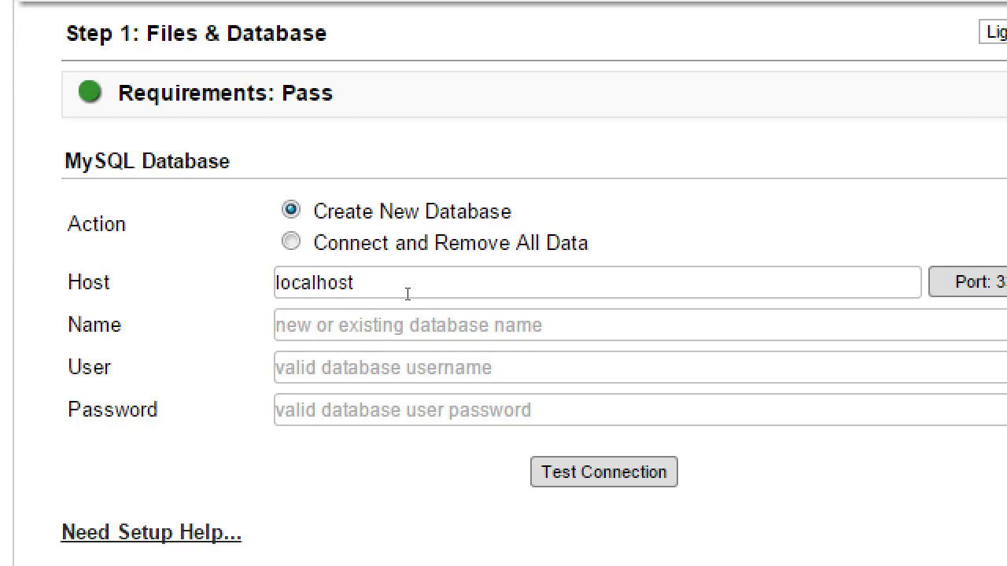
key(Tab)
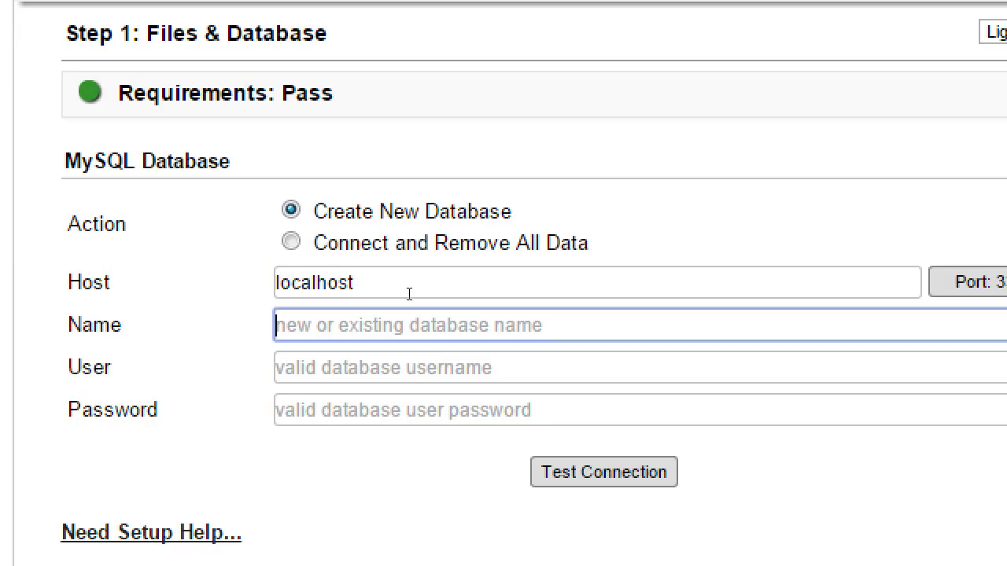
text(wordpress)
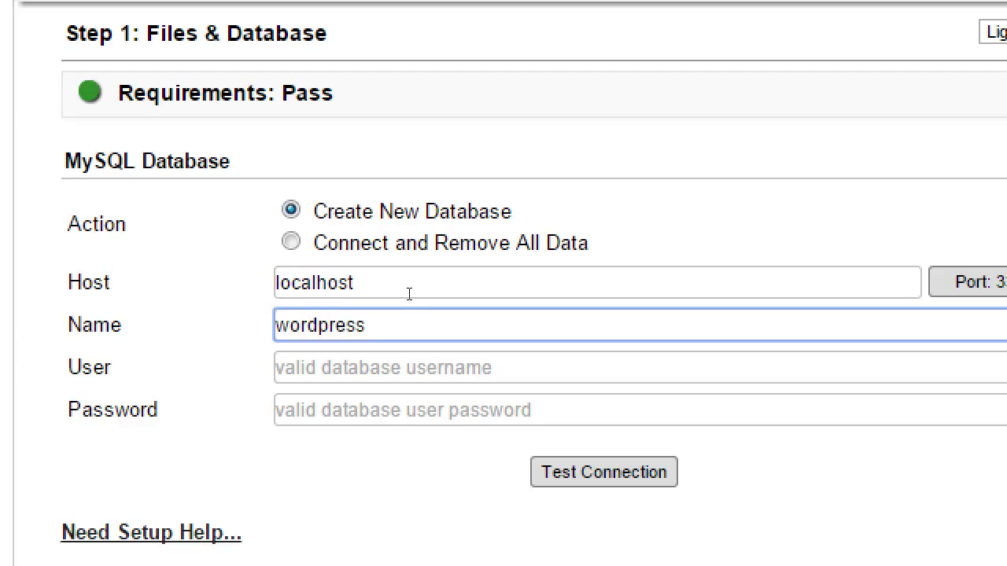
key(Tab)
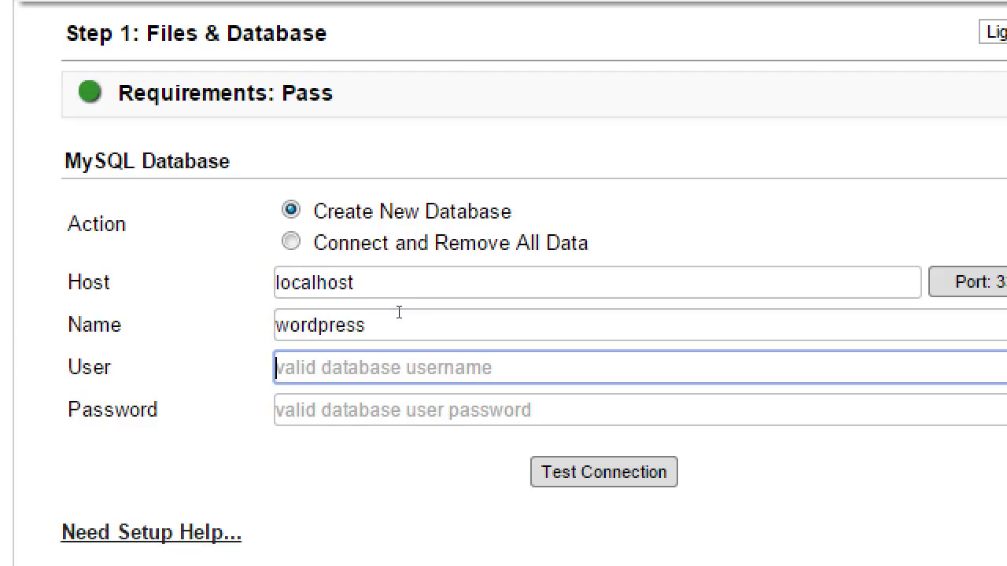
text(root)
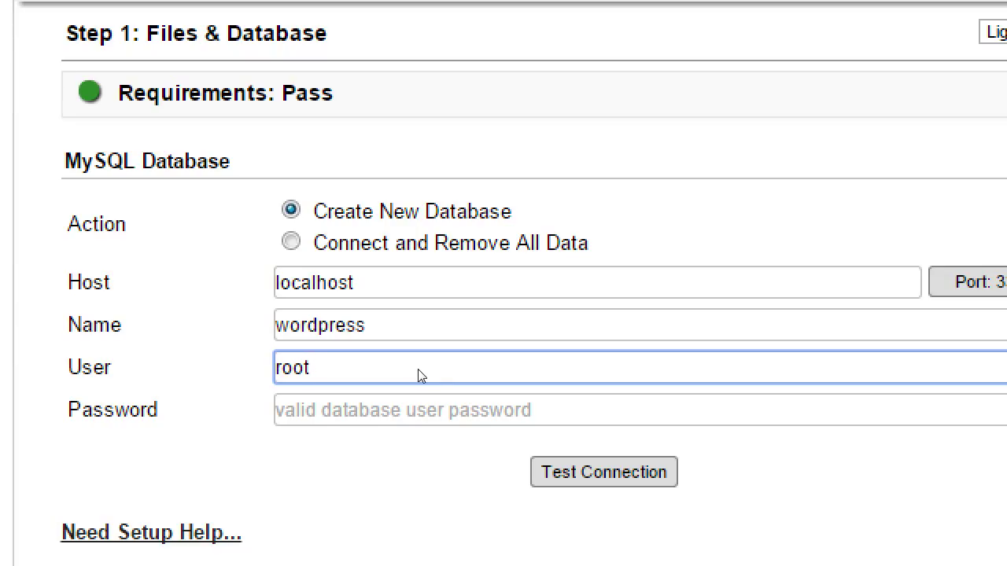
key(Tab)
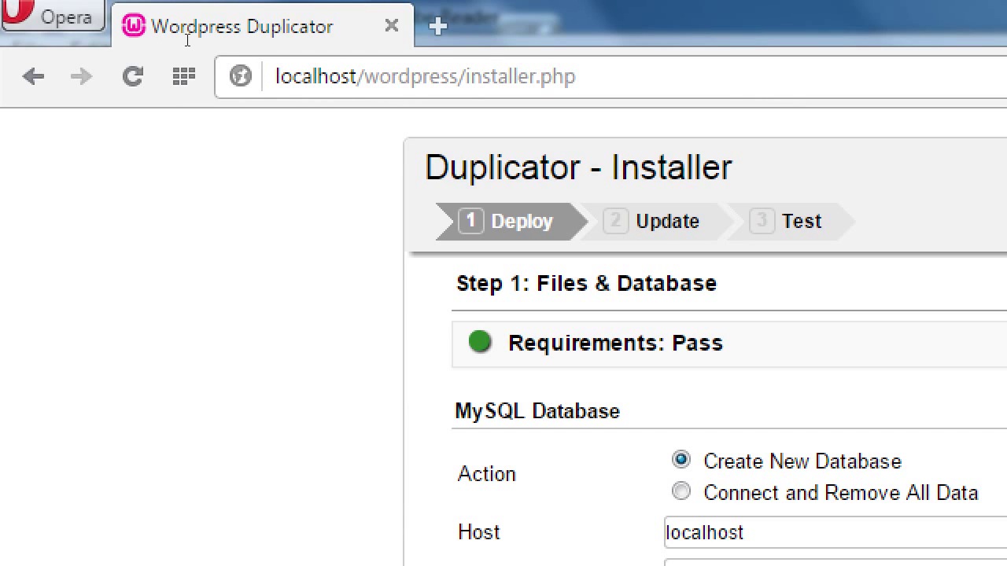
key(ctrl+t)
text(httt)
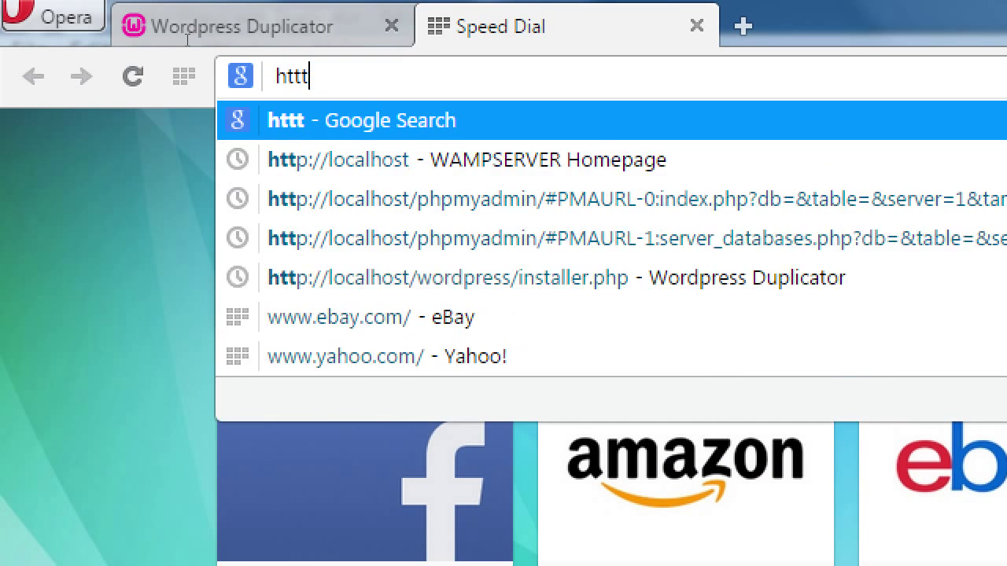
key(BackSpace)
text(p://lo)
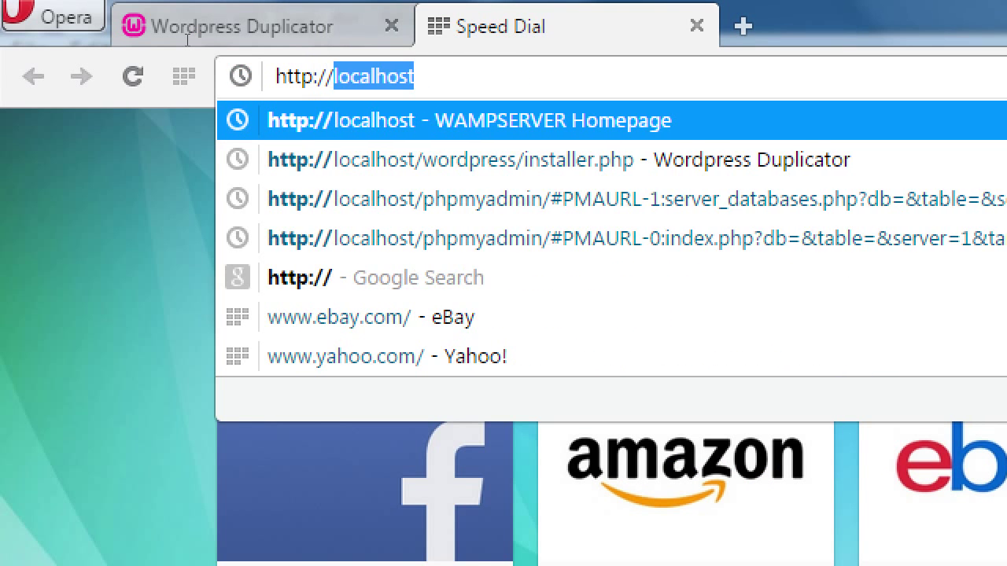
text(calhost)
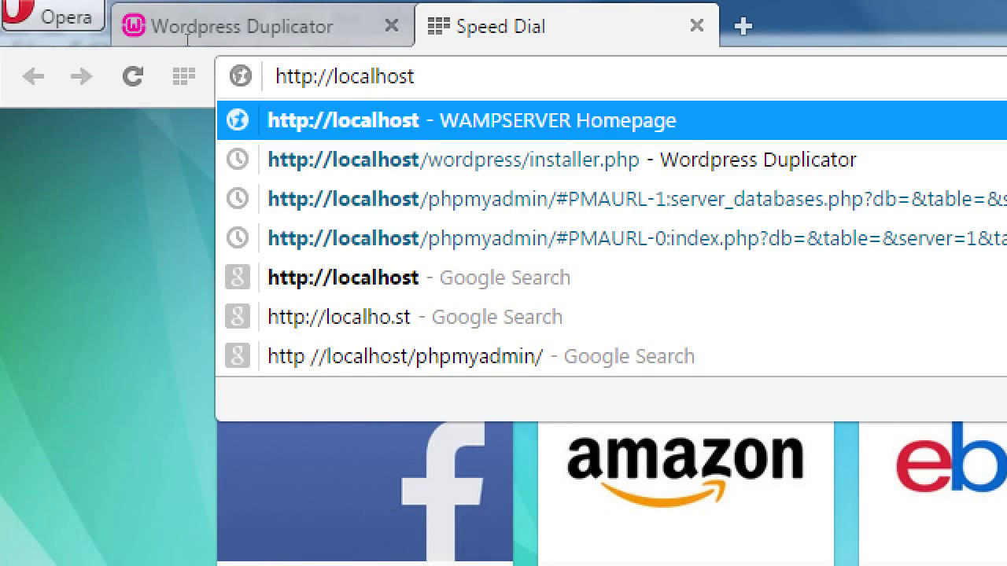
text(/)
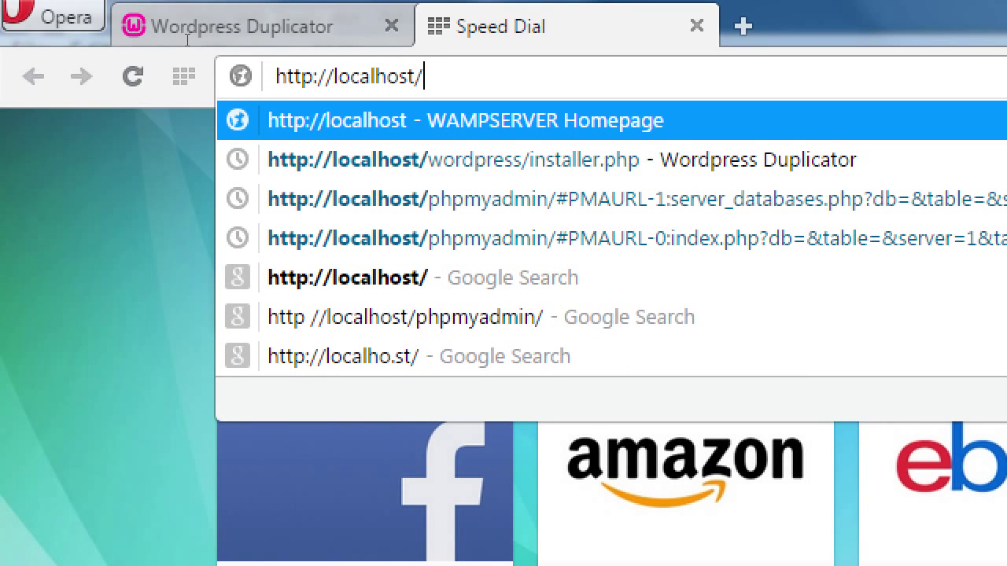
click(126, 19)
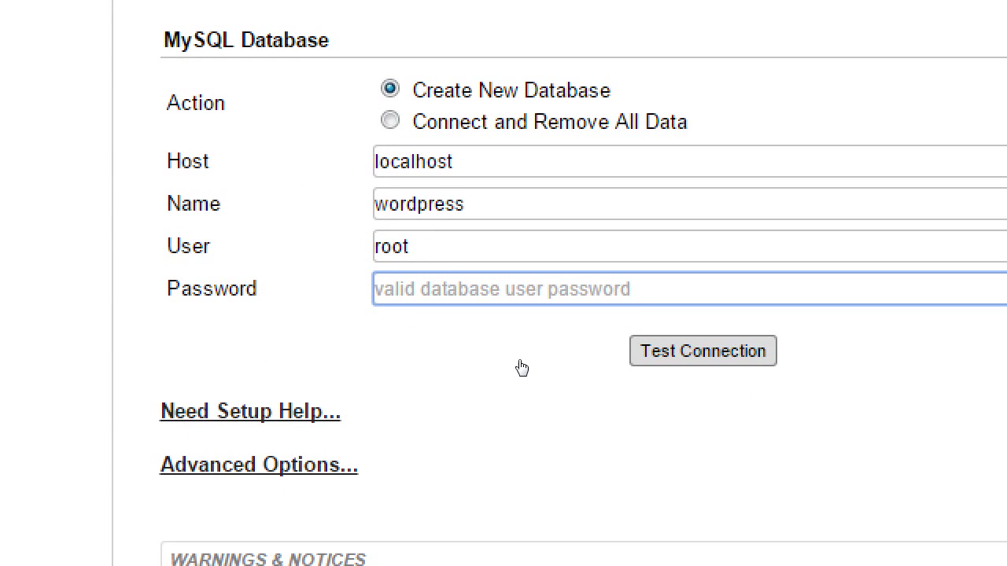
Test the database connection, accept 'I have read all warnings & notices', and run deployment
key(Tab)
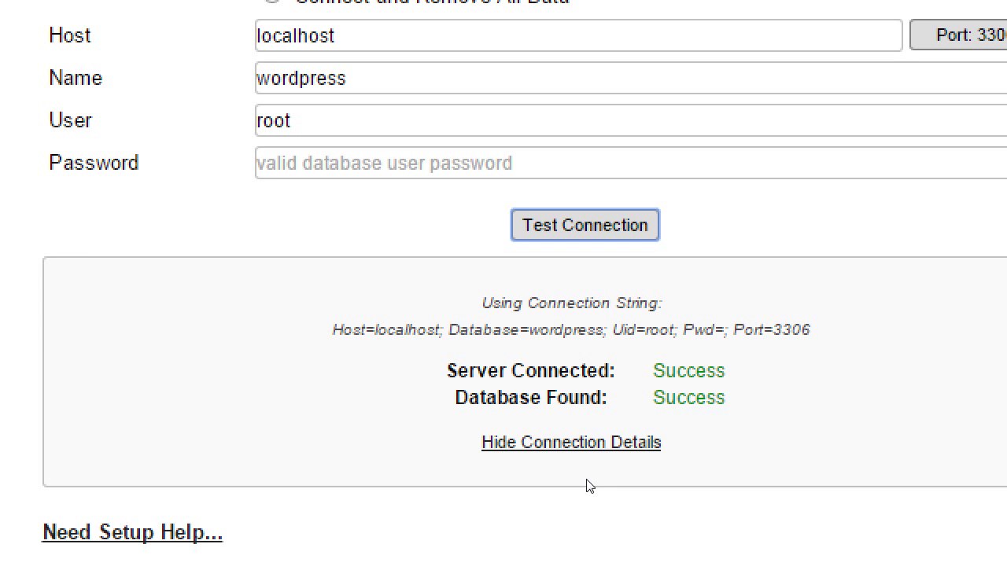
scroll(591, 487, down, 5)
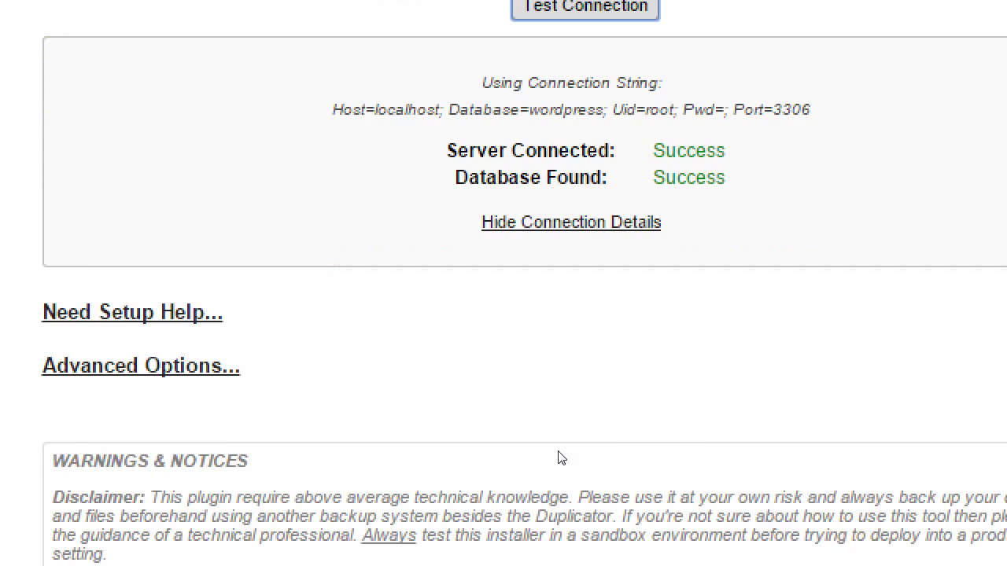
scroll(232, 497, down, 2)
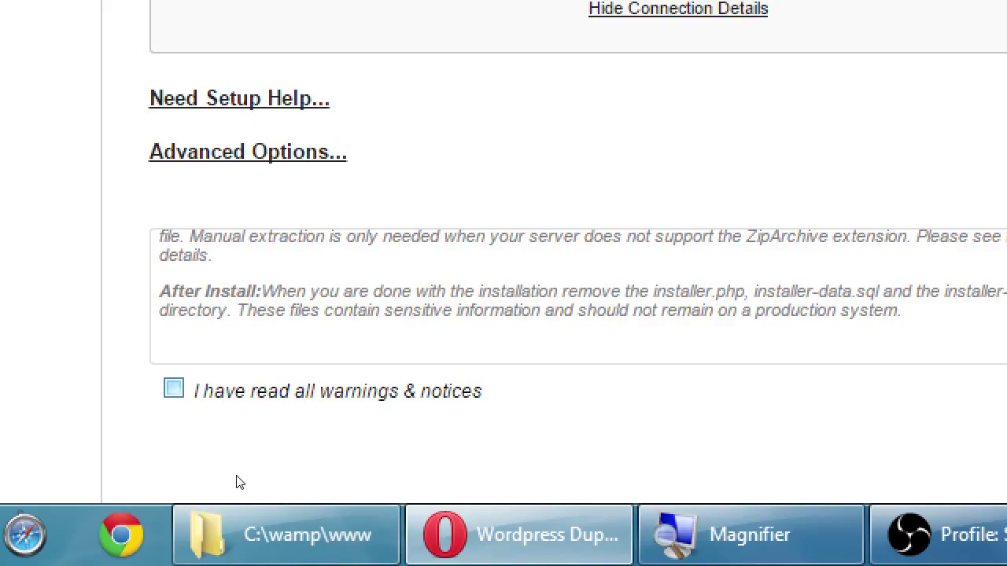
key(space)
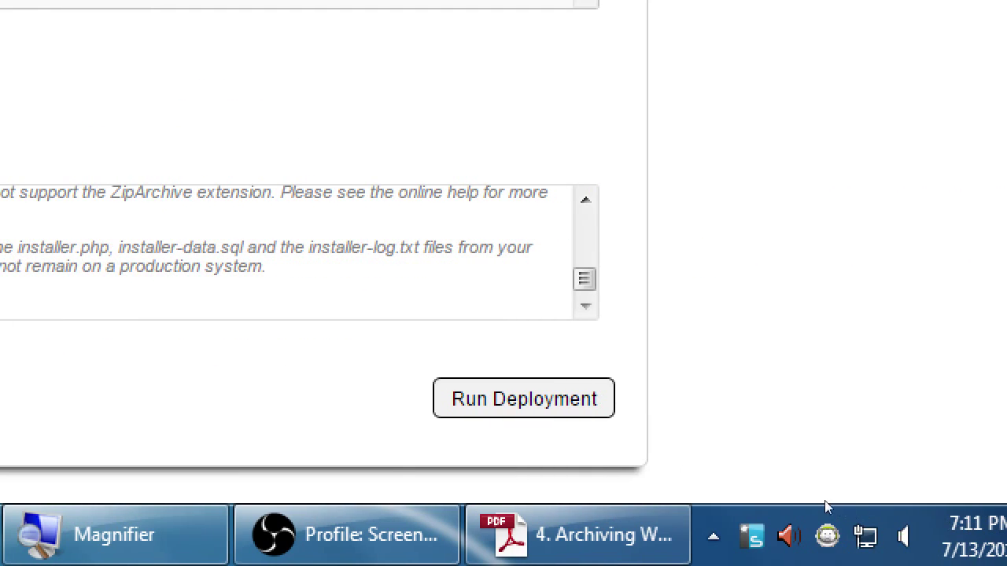
click(565, 405)
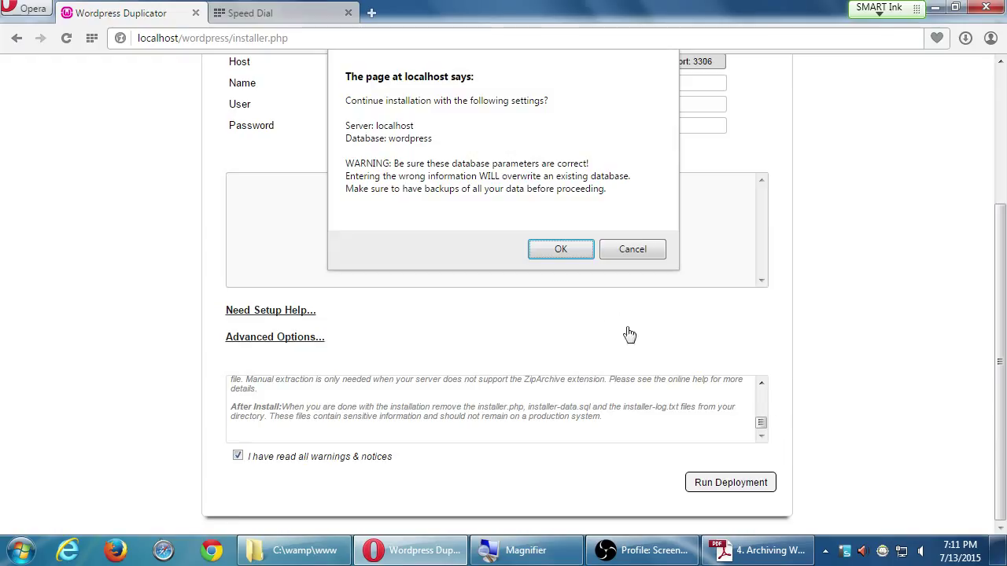
Confirm installing to server localhost and database wordpress, and let deployment finish
click(578, 252)
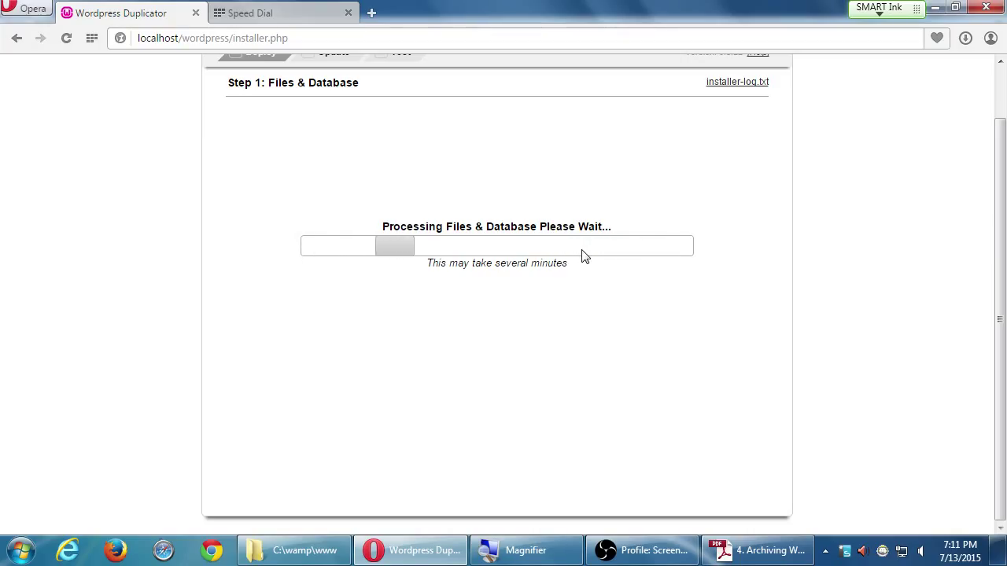
scroll(584, 255, up, 1)
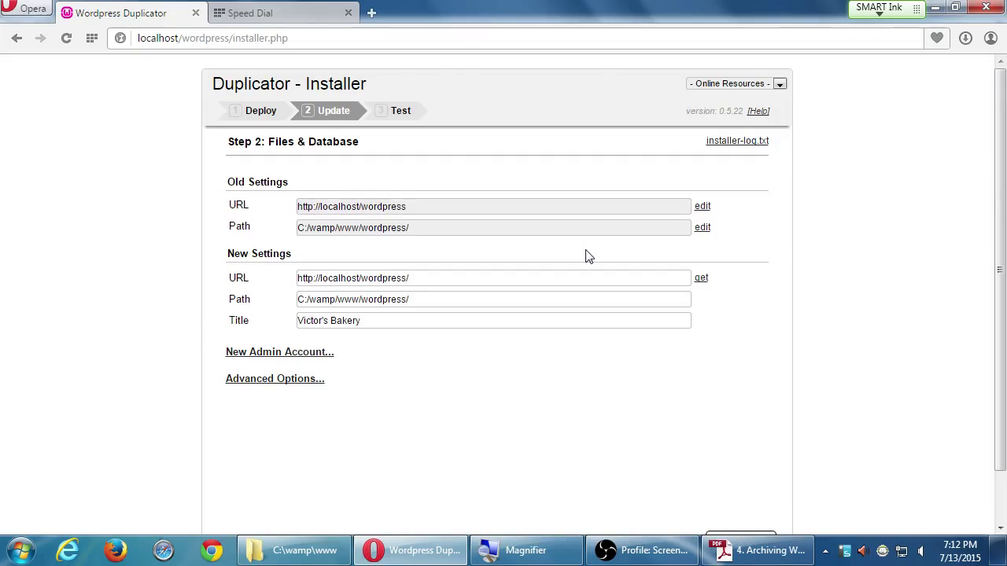
Check the guide PDF, then run the installer's URL and path update
click(751, 549)
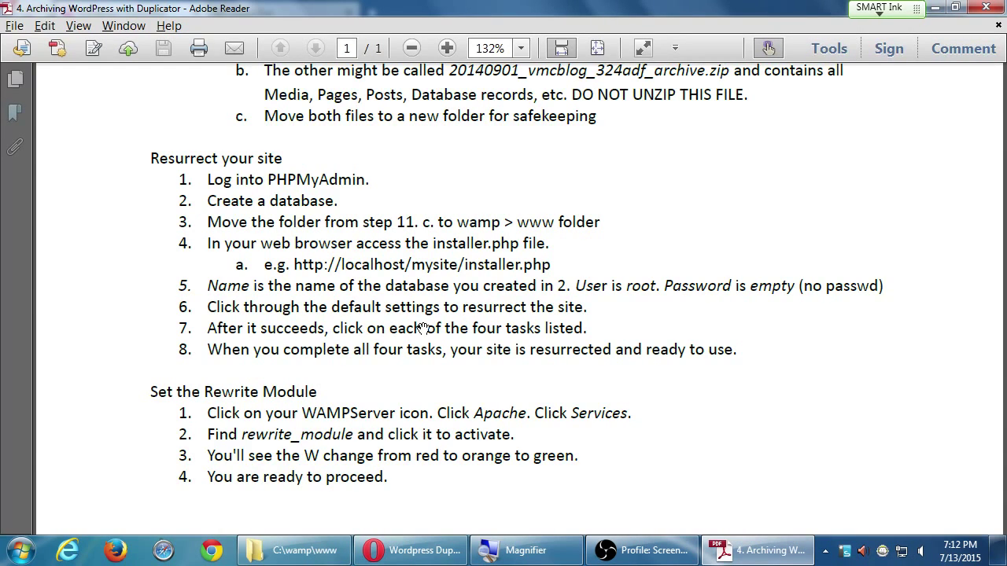
click(935, 8)
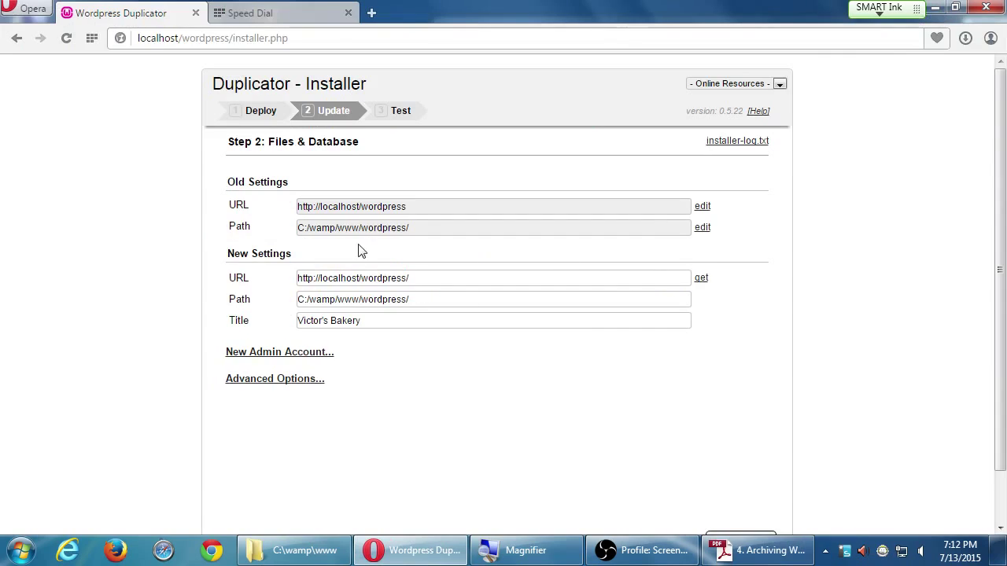
scroll(468, 431, down, 2)
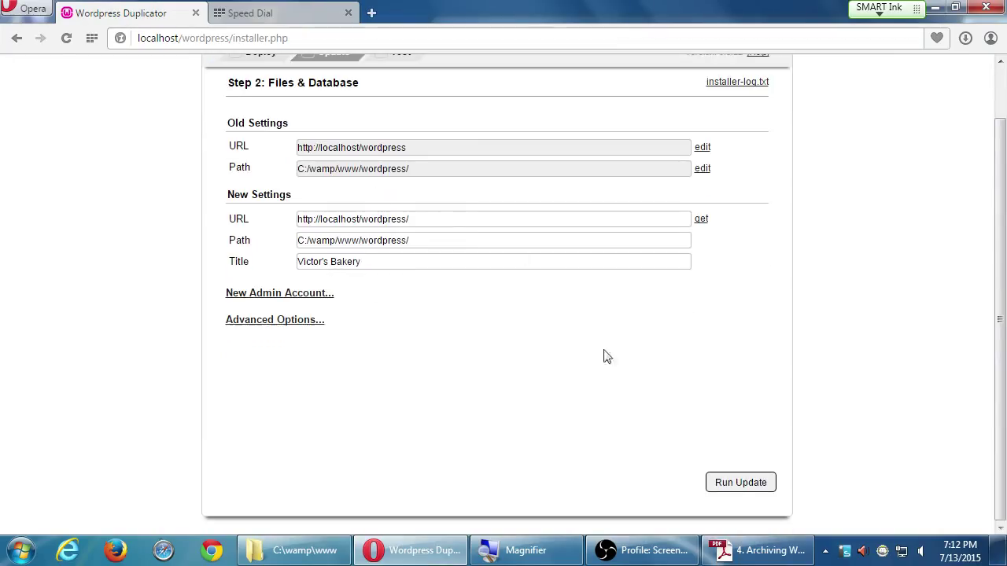
click(756, 489)
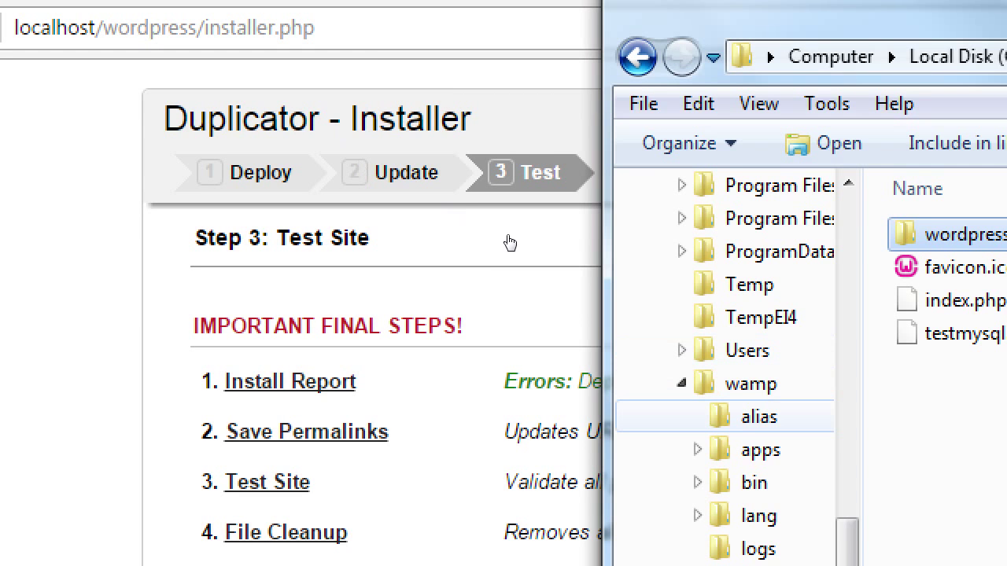
Switch through open windows to bring the tutorial PDF's Rewrite Module steps forward
key(alt+Tab)
key(alt+Tab)
key(alt+Tab)
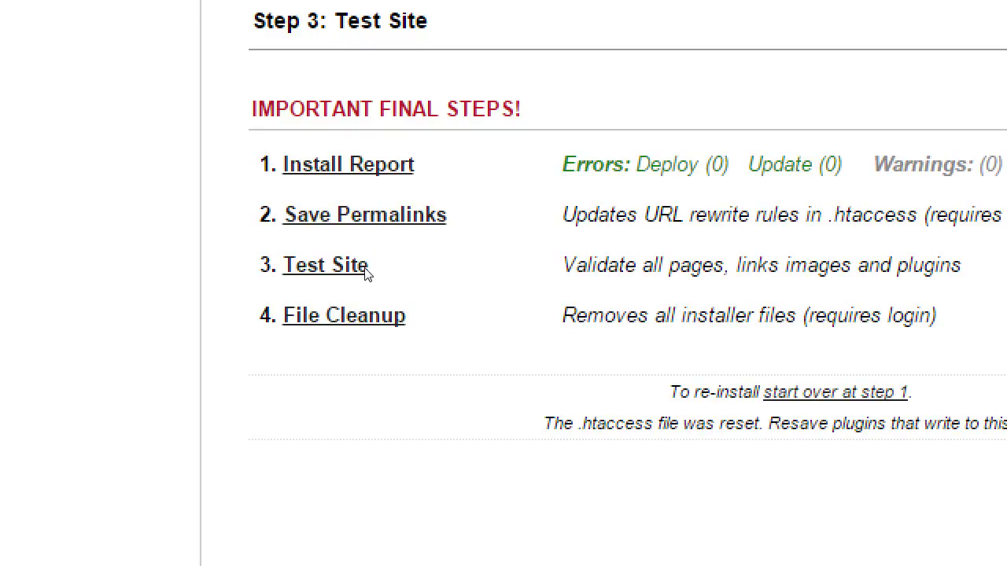
key(alt+Tab)
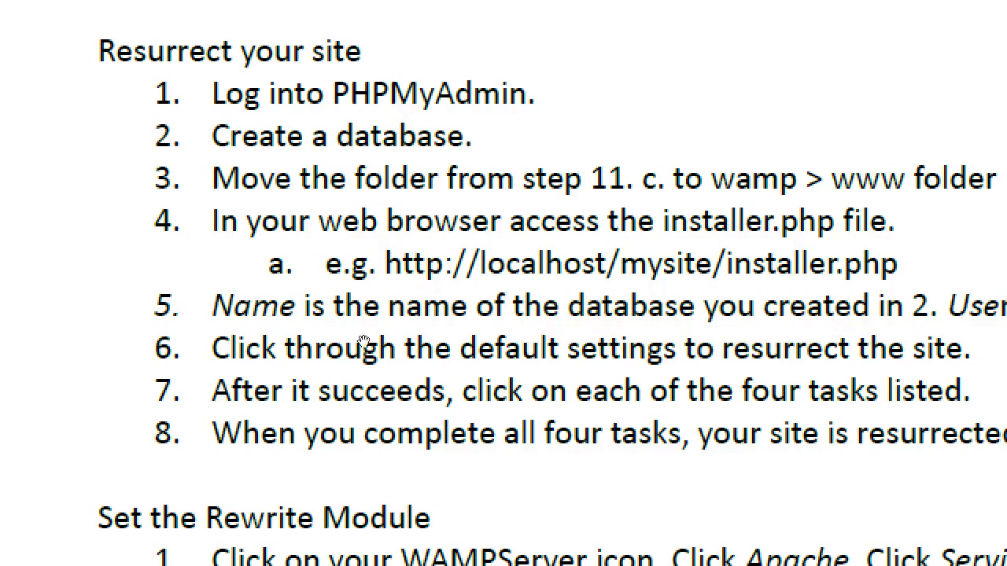
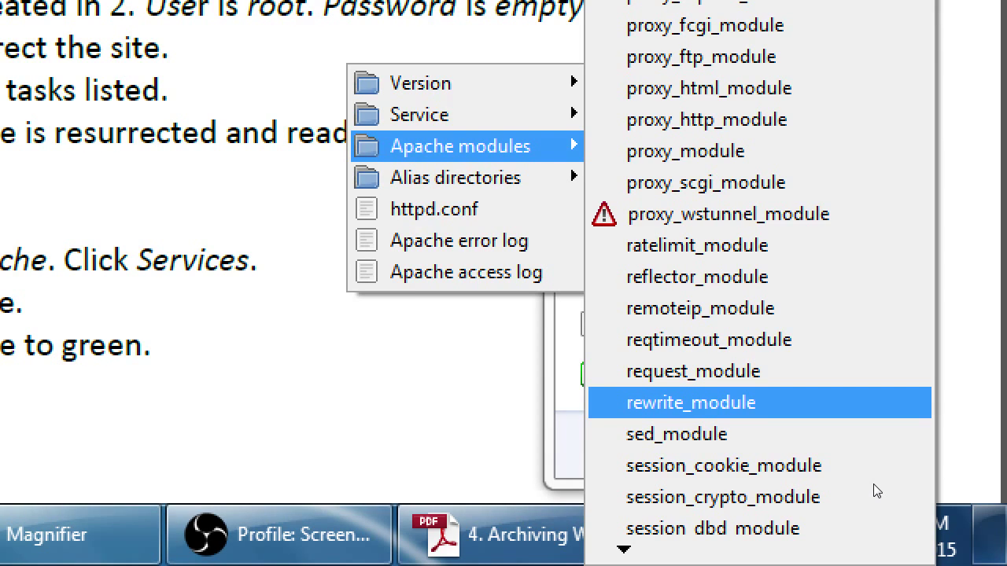
Enable Apache's rewrite_module in WampServer, then close the tray popup once the icon turns green
key(Return)
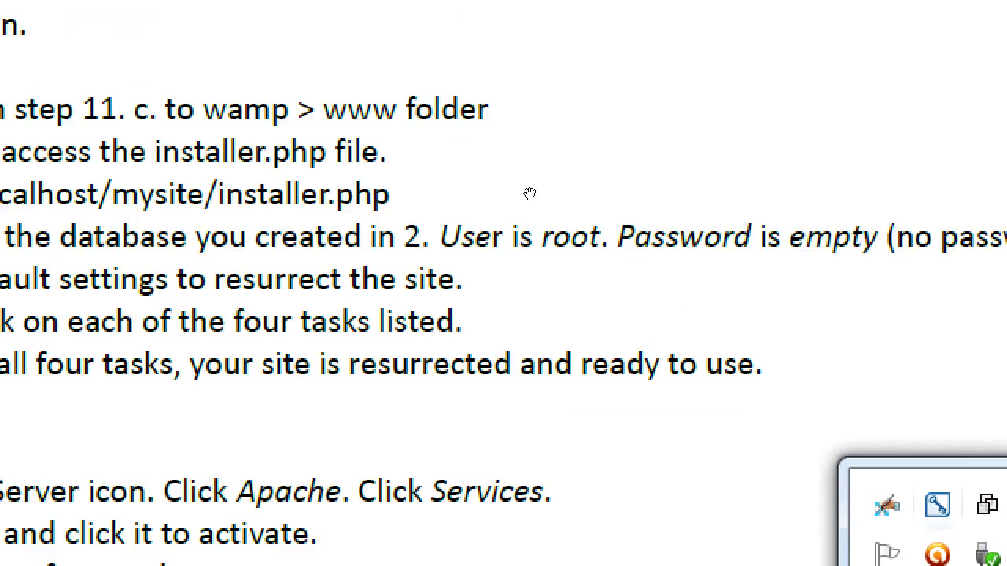
click(528, 196)
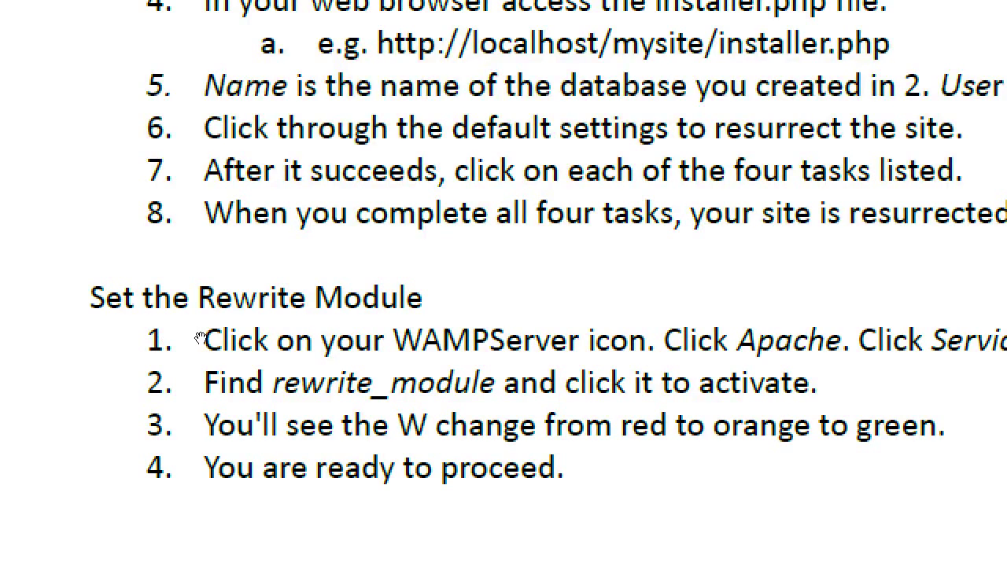
Back in the Duplicator installer's Step 3 Test Site page, follow the Save Permalinks link
key(alt+Tab)
key(alt+Tab)
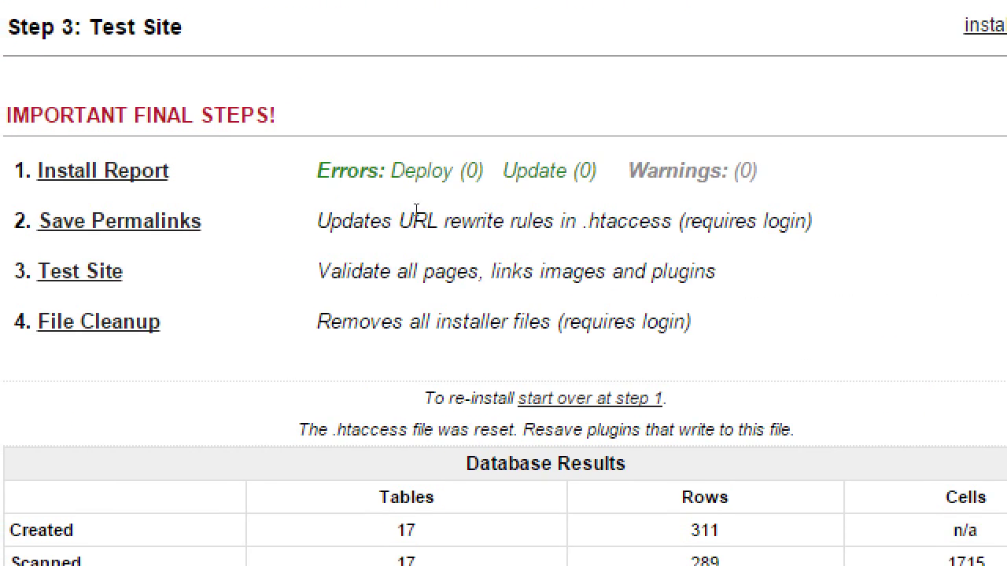
drag(416, 218, 469, 221)
click(498, 217)
click(153, 226)
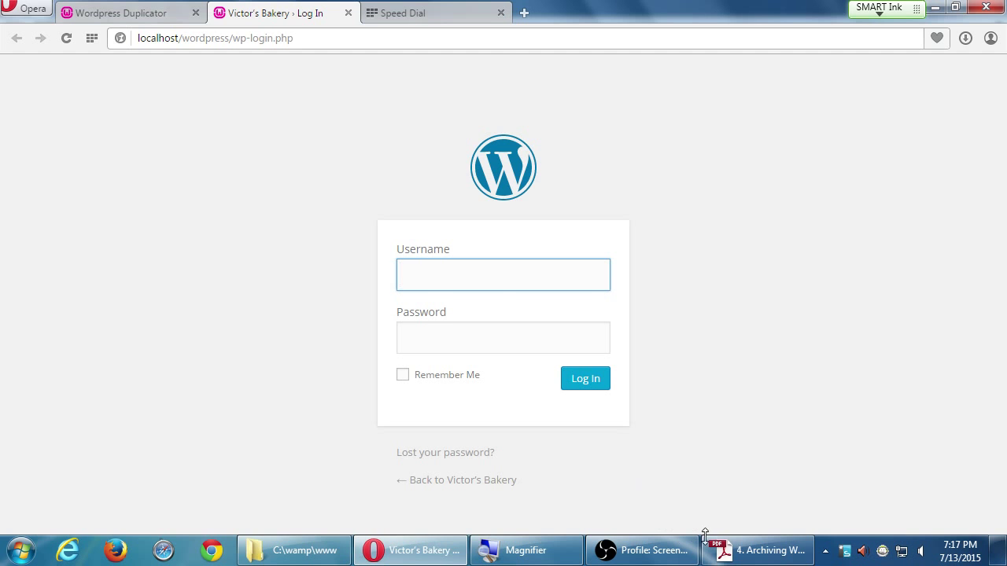
Log in with the administrator's username and password, correcting the mistyped entries
click(751, 549)
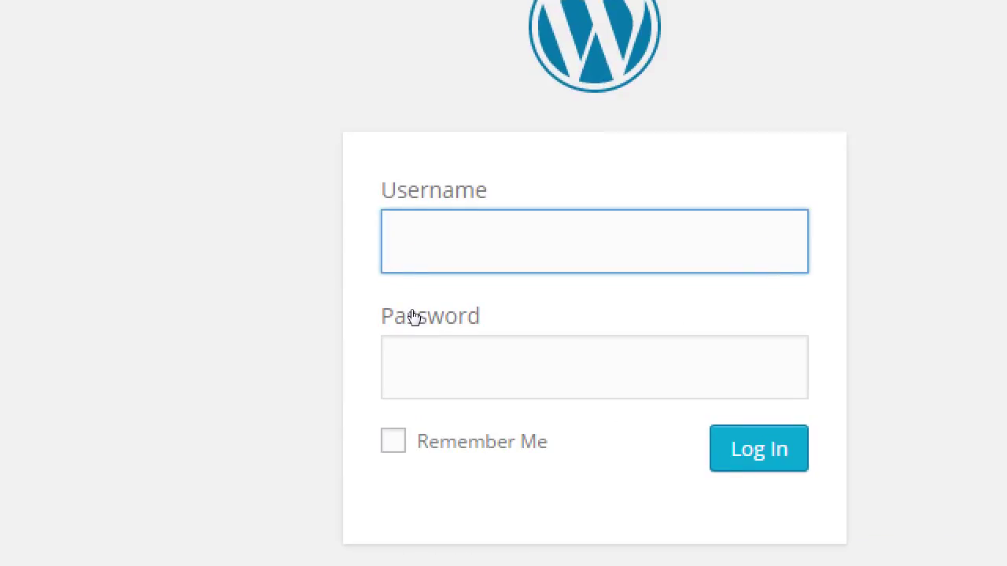
text(admin)
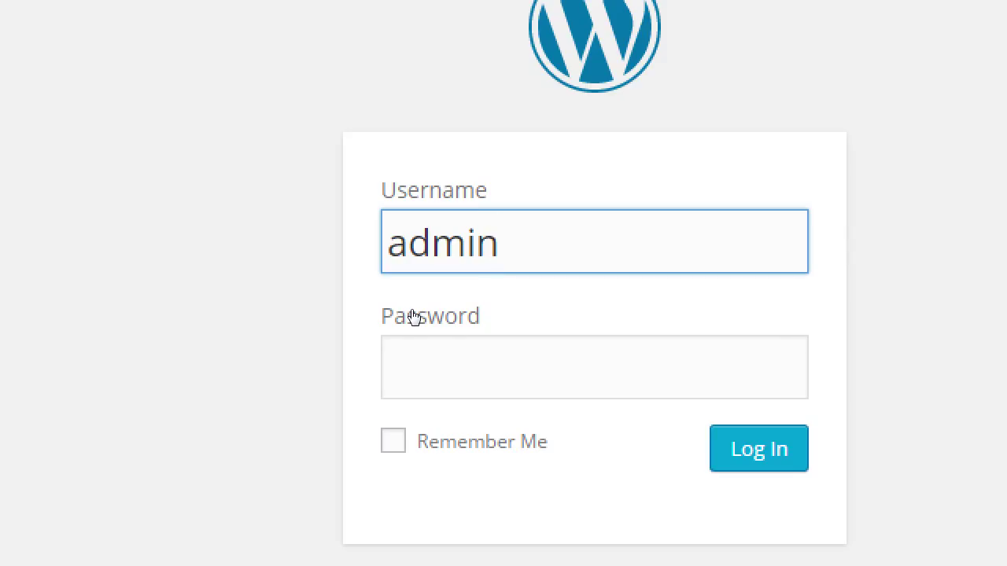
text(Password)
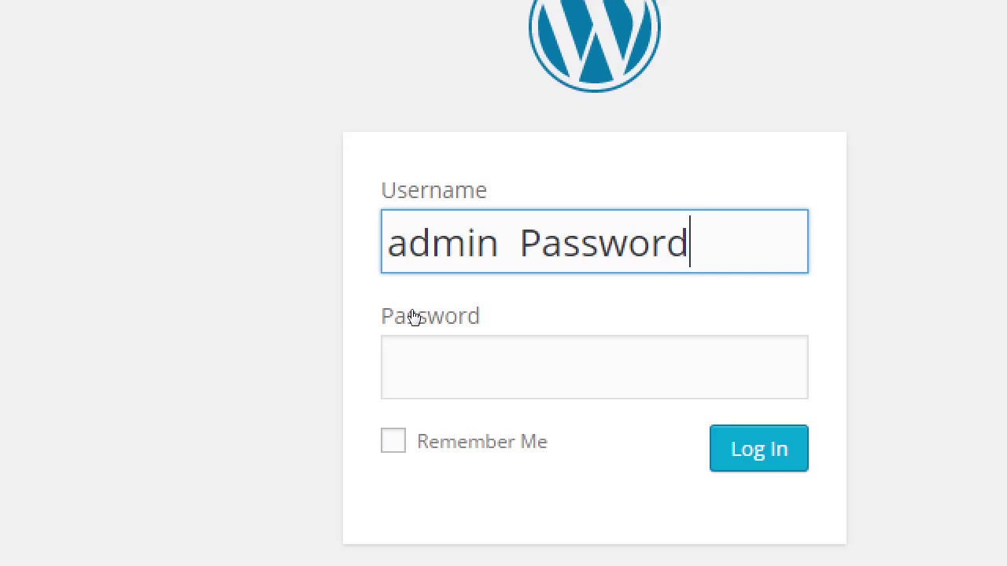
key(BackSpace)
key(BackSpace)
key(BackSpace)
key(BackSpace)
key(BackSpace)
key(BackSpace)
key(BackSpace)
key(BackSpace)
key(BackSpace)
key(BackSpace)
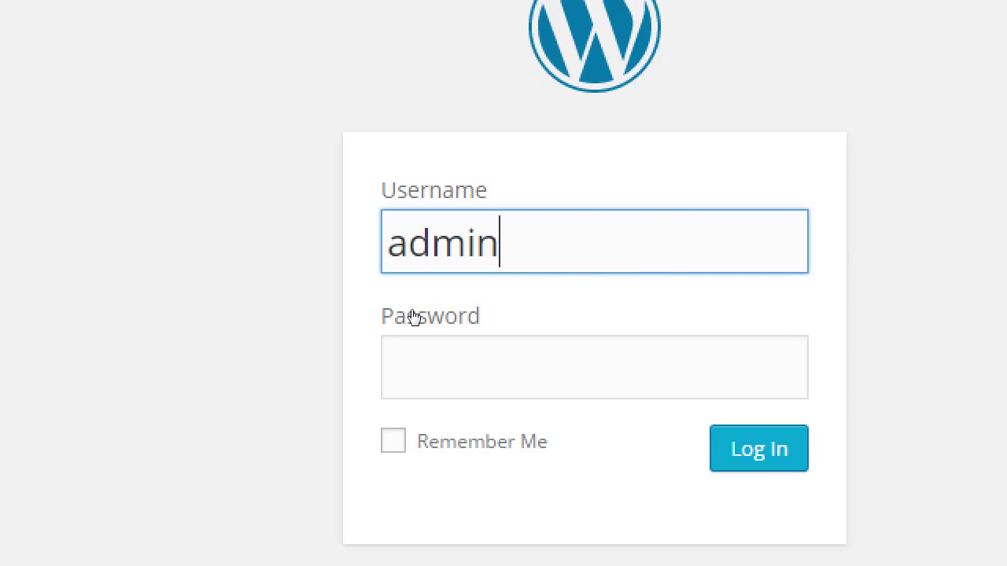
key(Tab)
text(passwor)
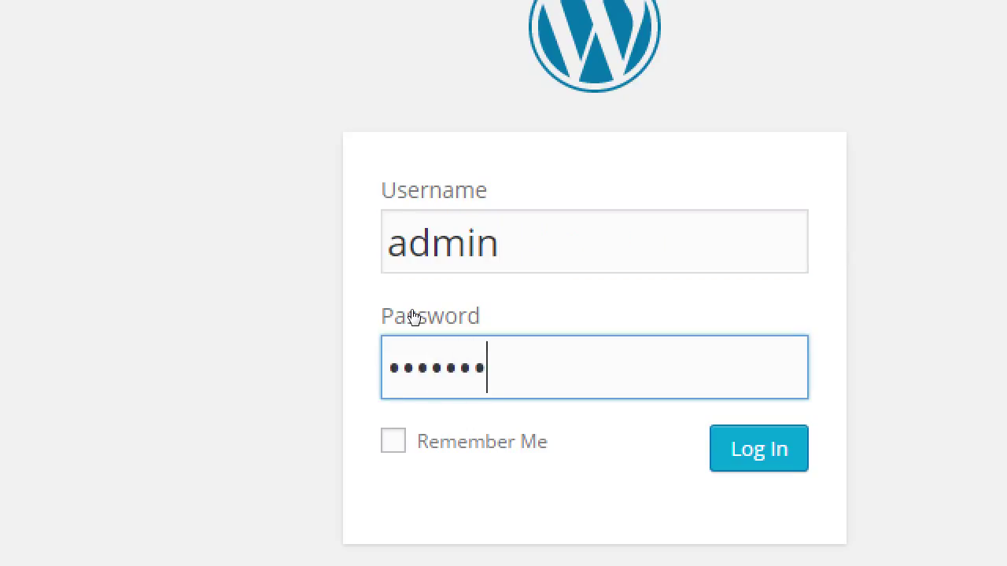
key(ctrl+a)
text(password)
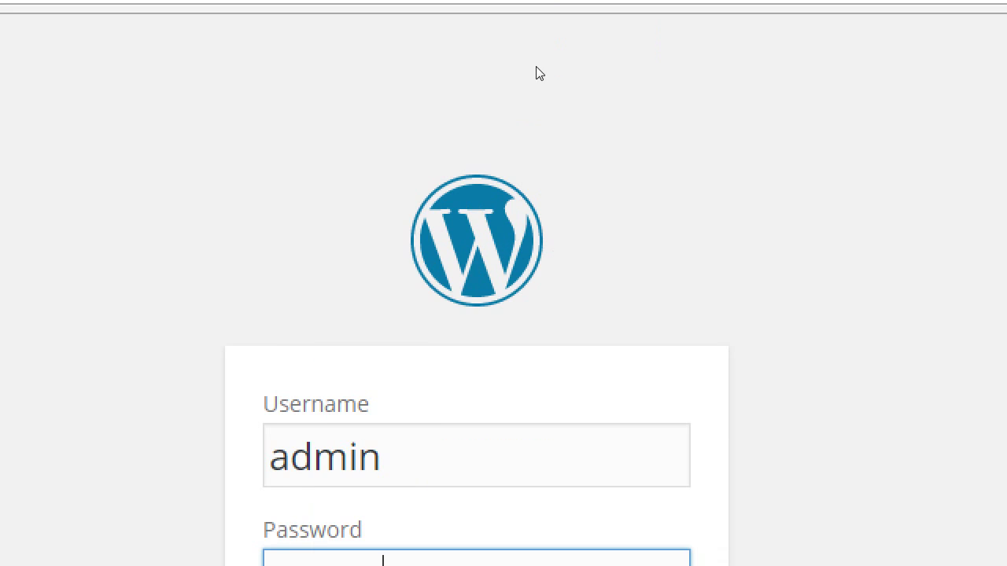
key(Tab)
key(Tab)
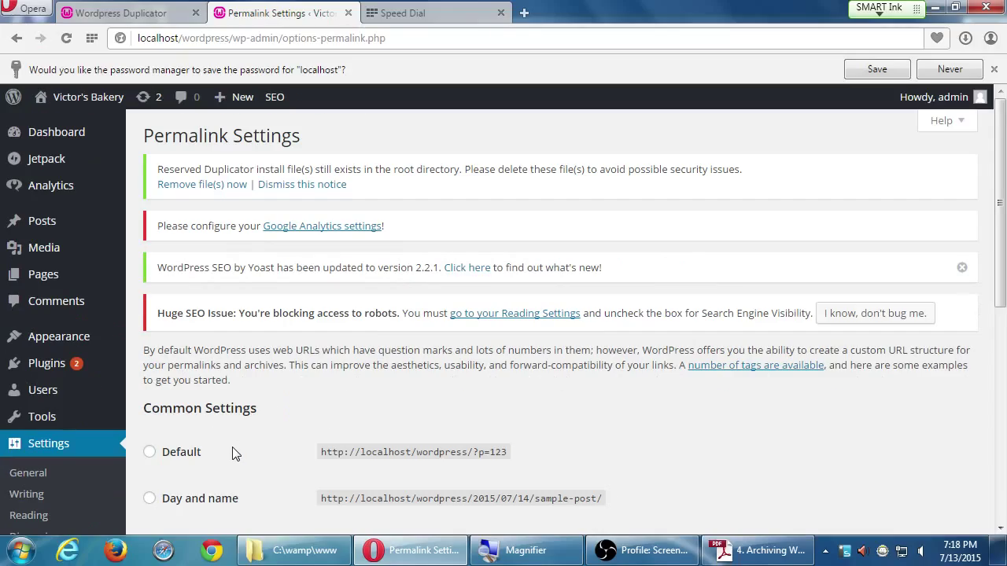
Keep Post name as the permalink structure and save the changes
scroll(453, 489, down, 2)
scroll(227, 445, down, 2)
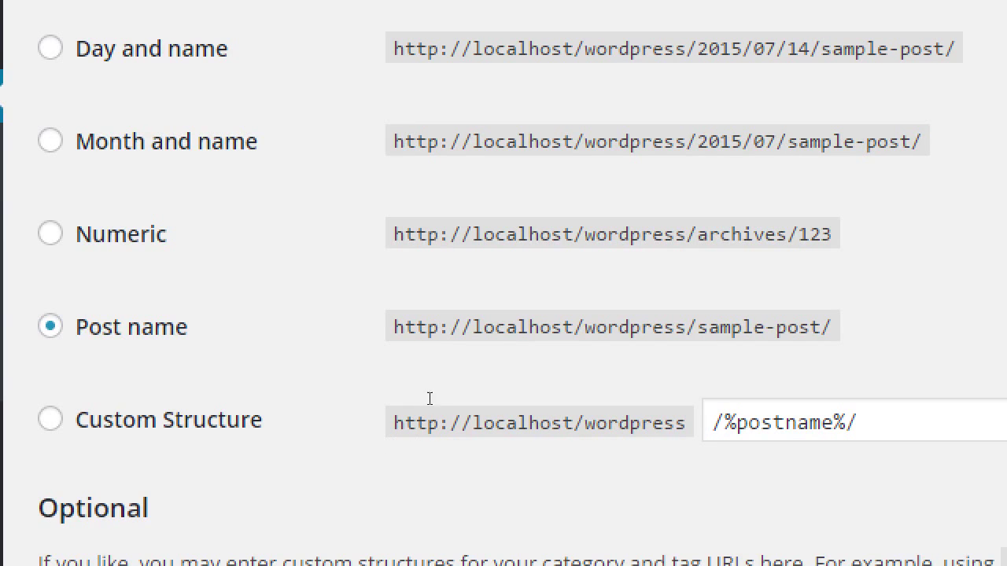
drag(537, 401, 484, 397)
click(466, 398)
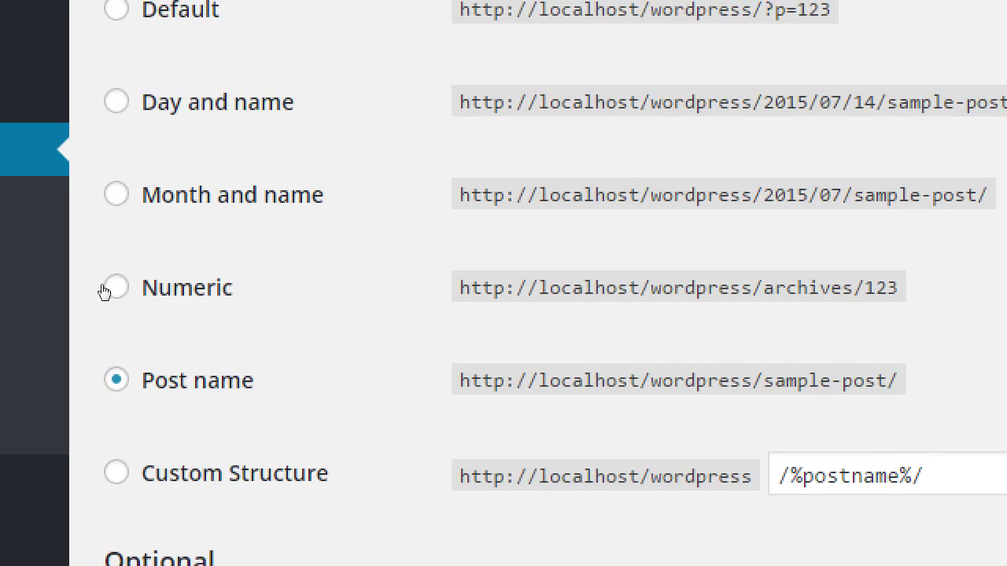
mouse_move(38, 189)
scroll(153, 227, down, 1)
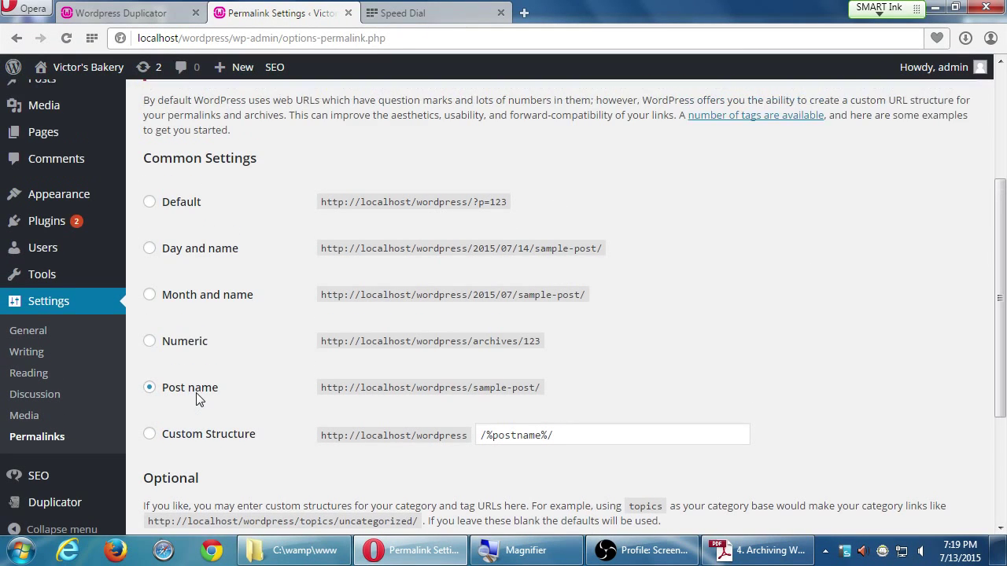
scroll(383, 443, down, 3)
click(202, 501)
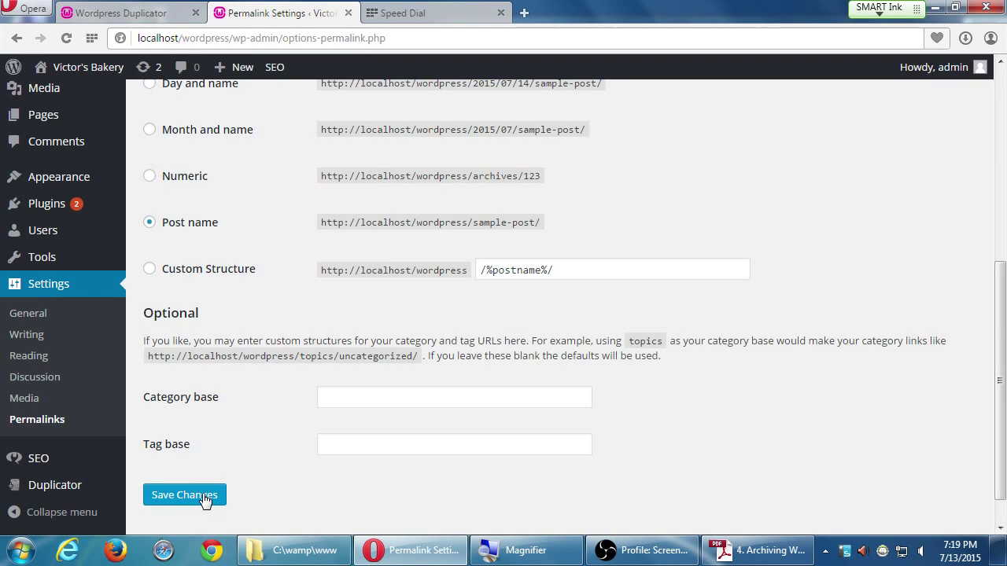
click(203, 502)
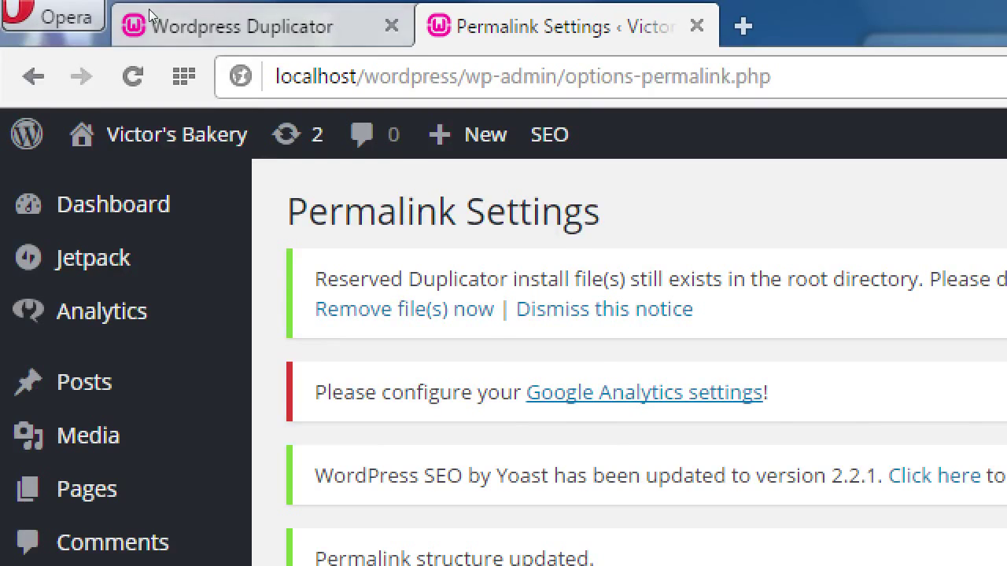
Close the Permalink Settings tab, then run File Cleanup and confirm deleting all installer files
click(187, 17)
key(ctrl+Tab)
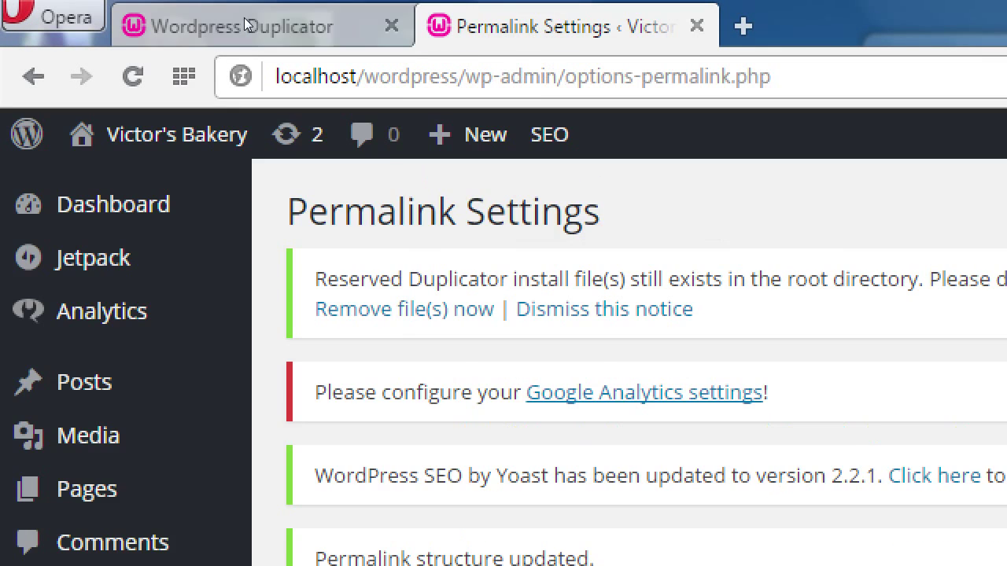
key(ctrl+Tab)
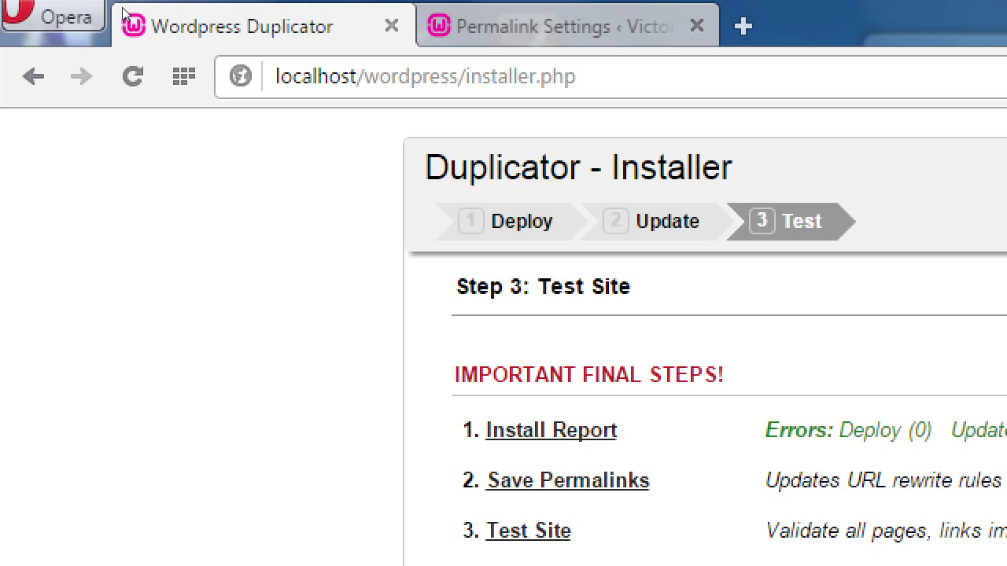
key(ctrl+Tab)
key(ctrl+Tab)
key(ctrl+Tab)
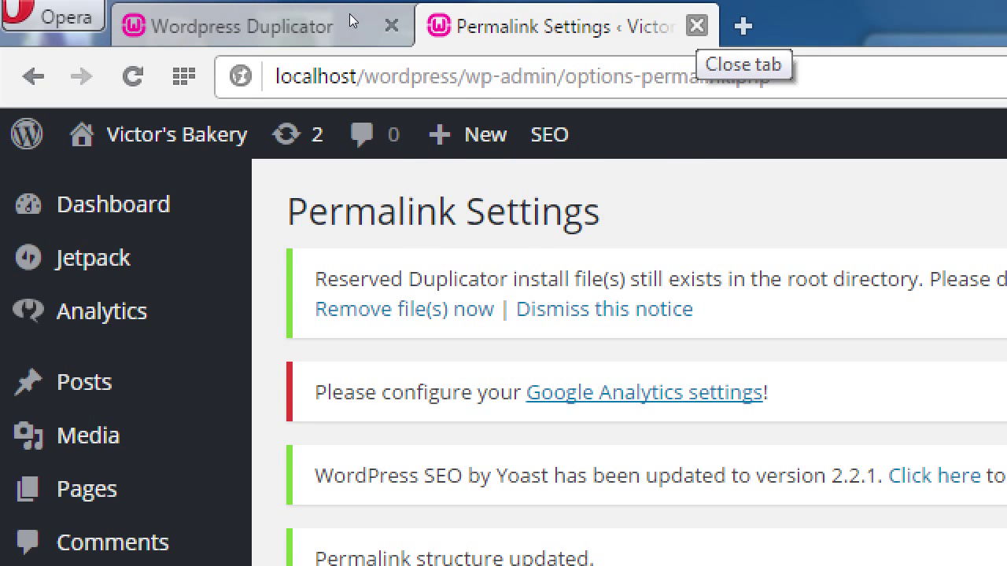
key(ctrl+w)
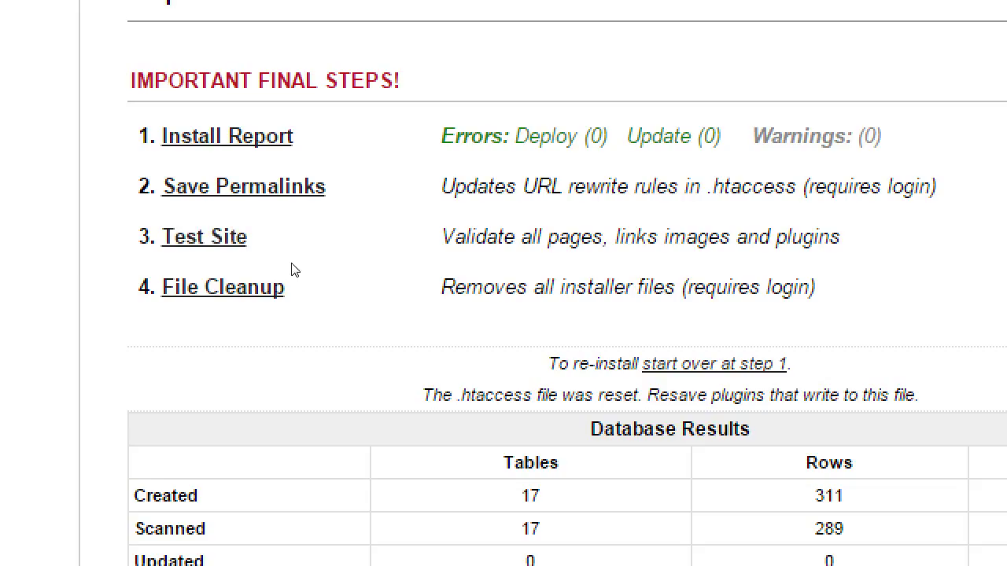
click(264, 295)
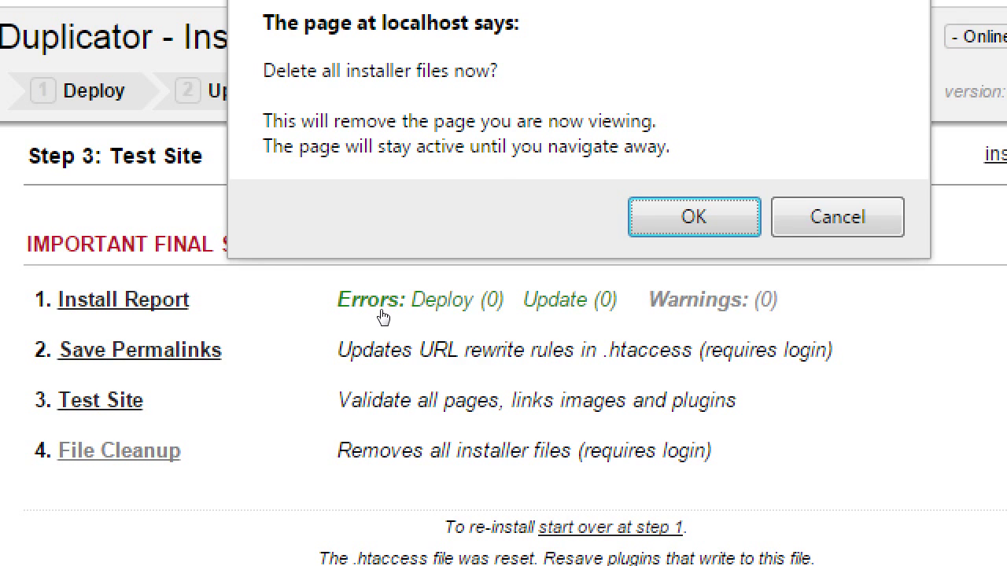
key(Return)
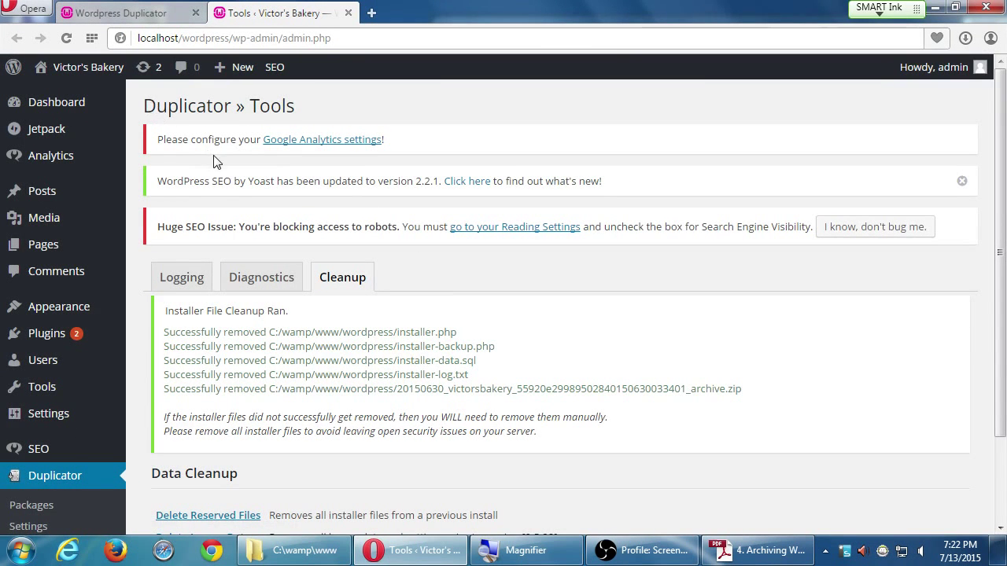
scroll(299, 268, down, 1)
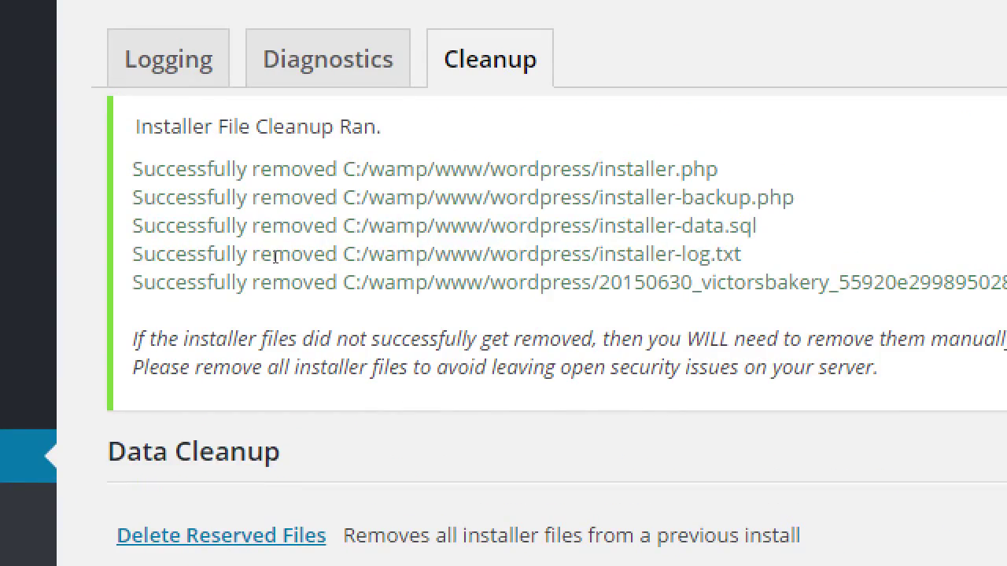
drag(356, 168, 552, 168)
drag(504, 226, 604, 226)
drag(527, 282, 592, 282)
click(503, 332)
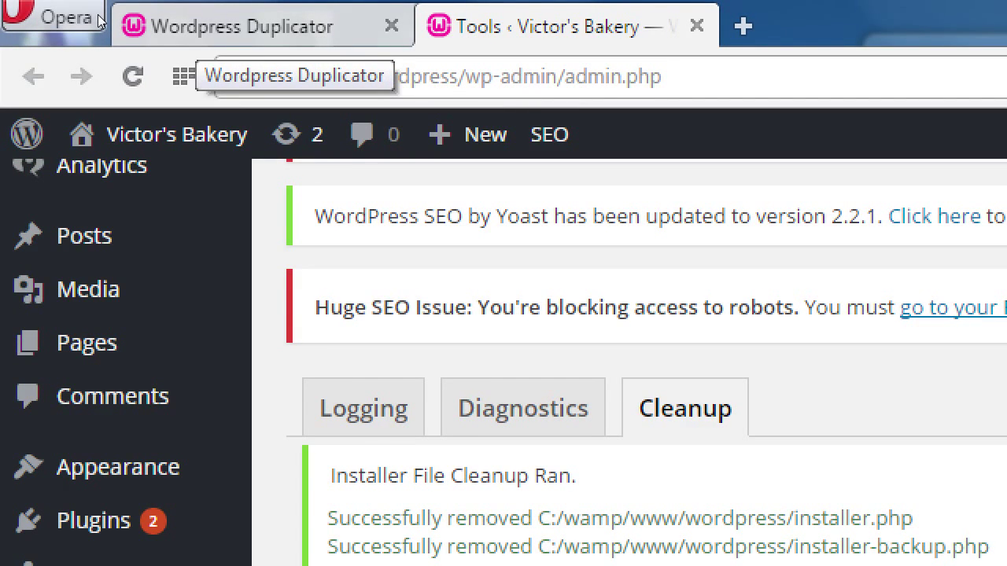
Close the Wordpress Duplicator tab and scroll through the Victor's Bakery front page
middle_click(197, 12)
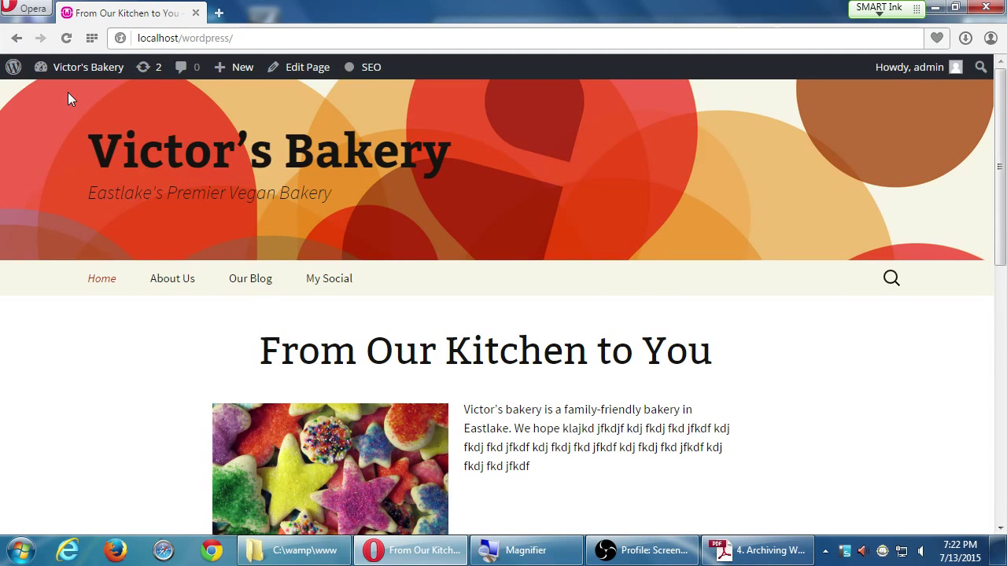
scroll(68, 92, down, 2)
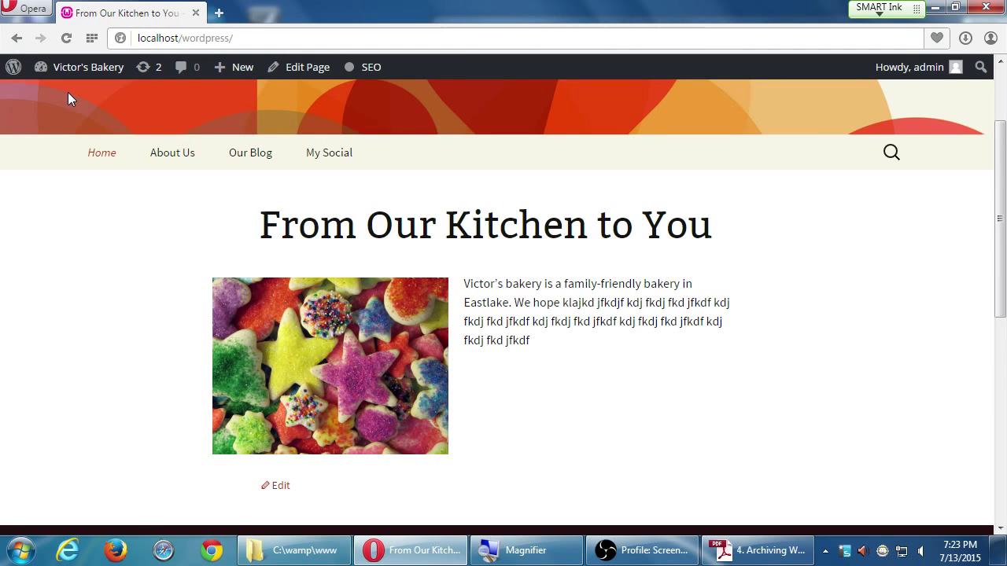
scroll(68, 94, down, 3)
scroll(68, 99, down, 4)
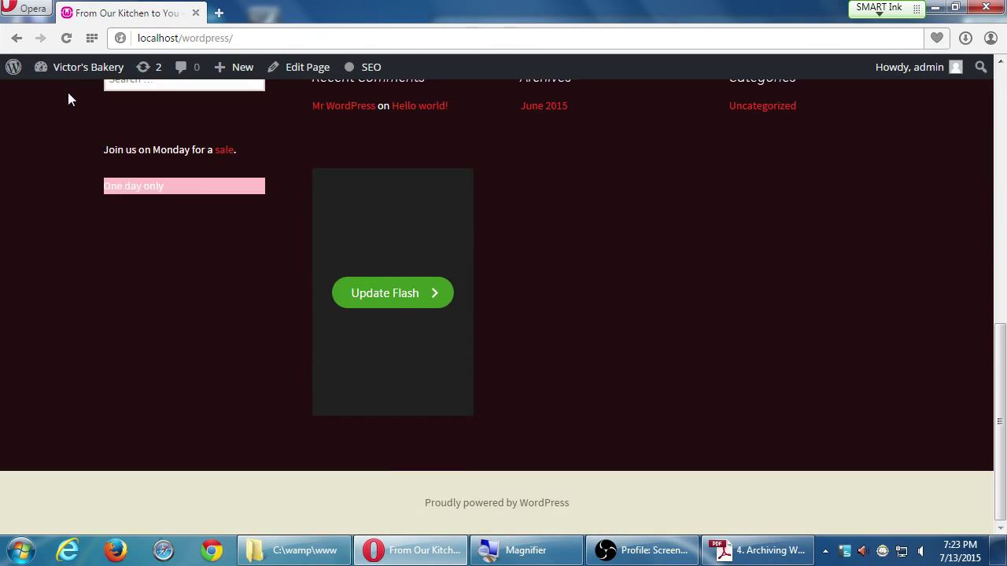
scroll(68, 98, up, 7)
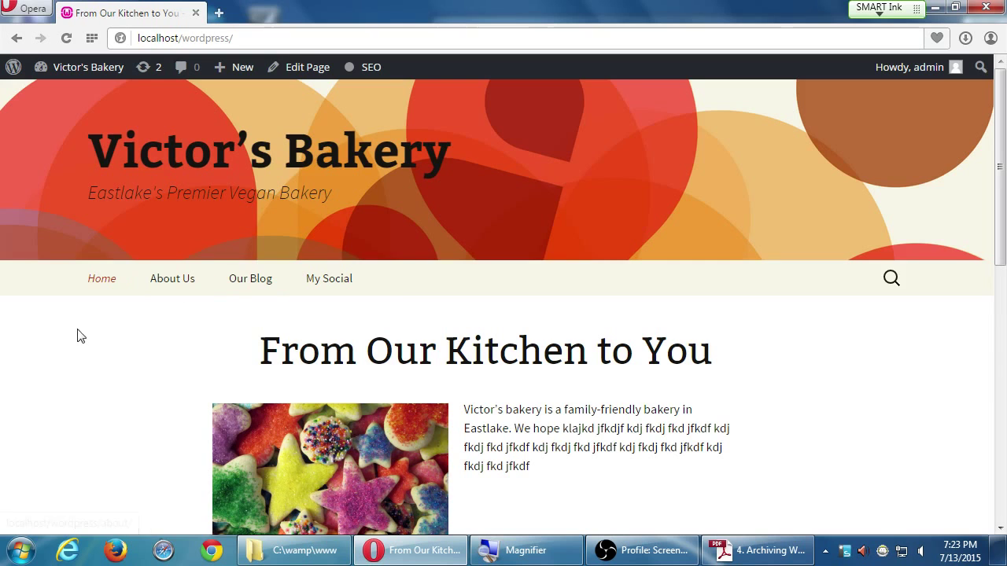
scroll(119, 401, down, 5)
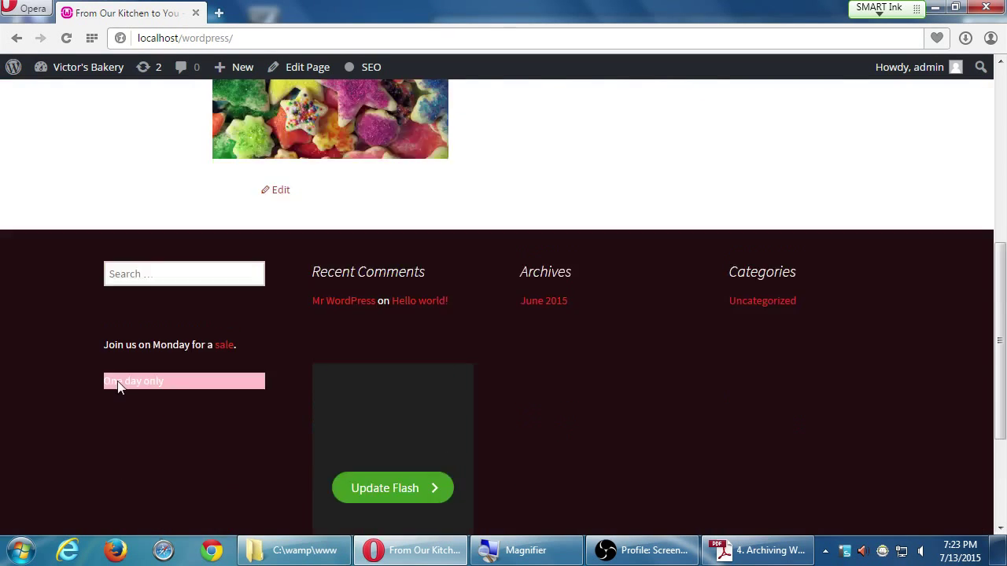
scroll(119, 382, up, 6)
Browse the About Us and Our Blog pages
click(171, 289)
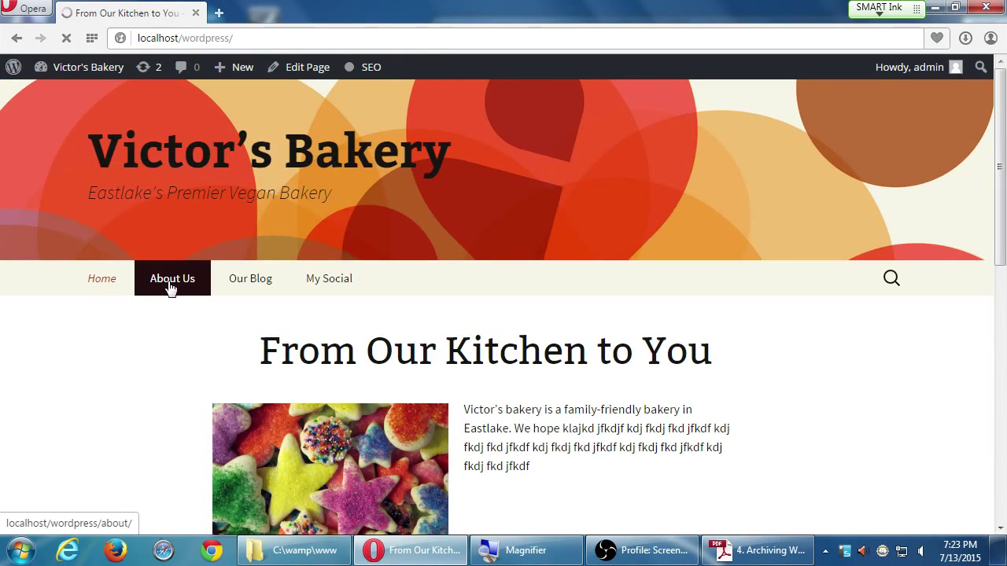
scroll(155, 332, down, 3)
scroll(154, 329, up, 3)
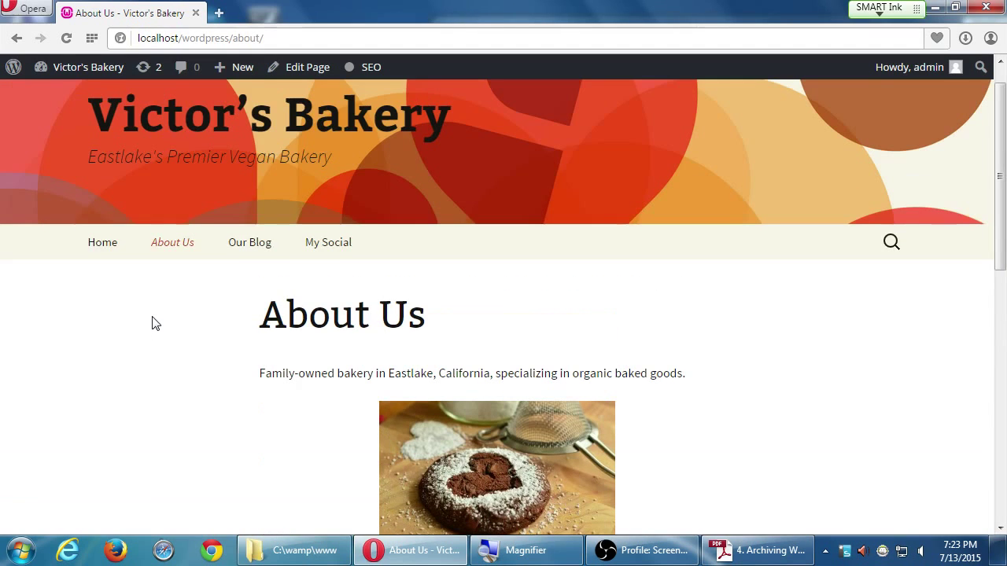
click(250, 243)
scroll(152, 306, down, 3)
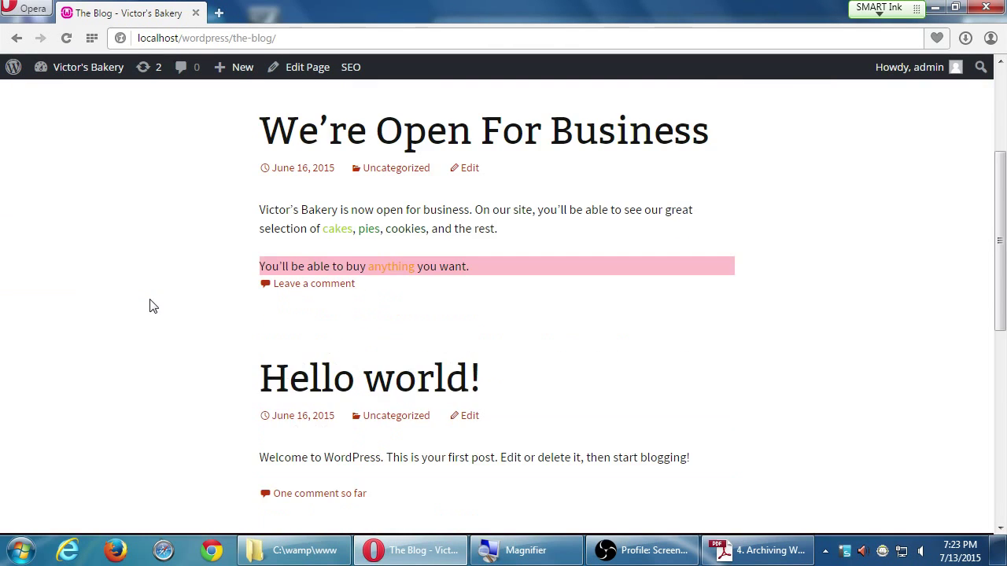
scroll(152, 303, up, 3)
Return to the Home page and scroll through it
mouse_move(315, 259)
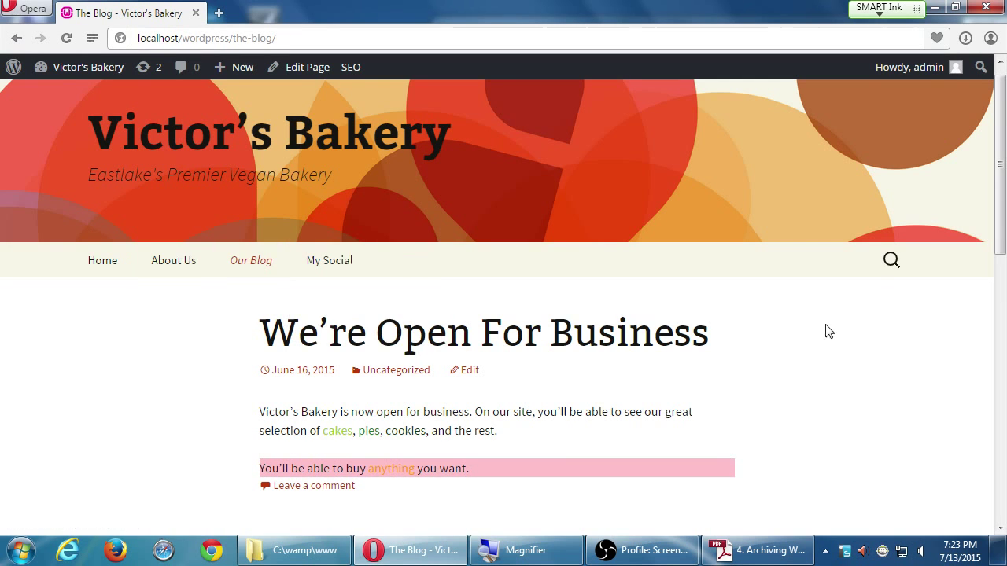
click(101, 270)
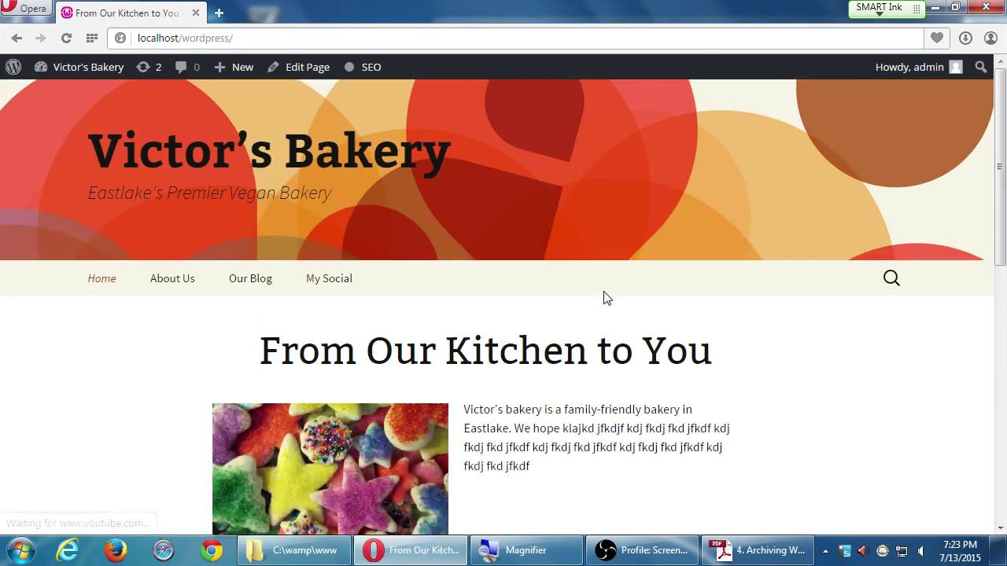
scroll(677, 367, down, 5)
scroll(677, 366, down, 3)
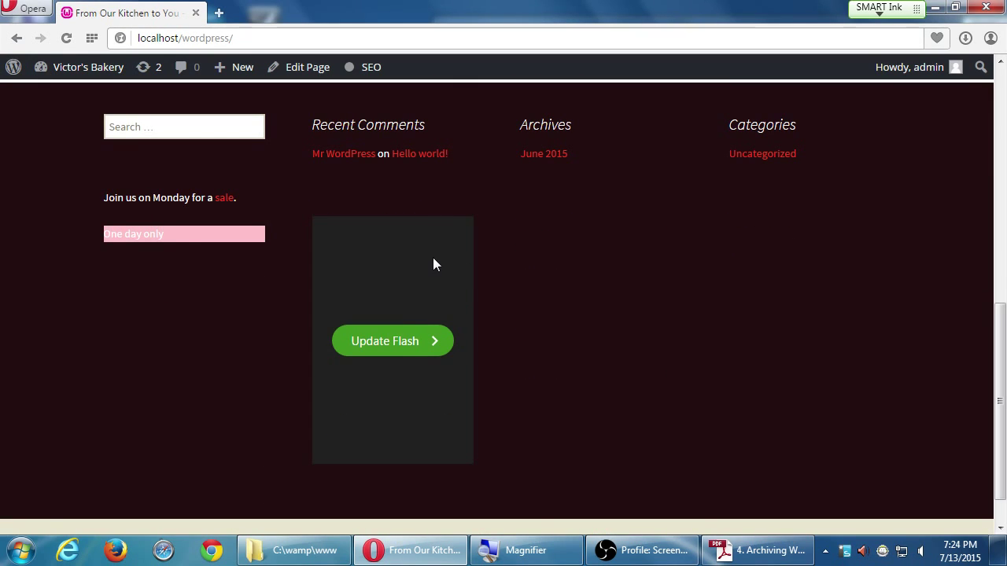
scroll(197, 300, up, 1)
scroll(197, 300, up, 7)
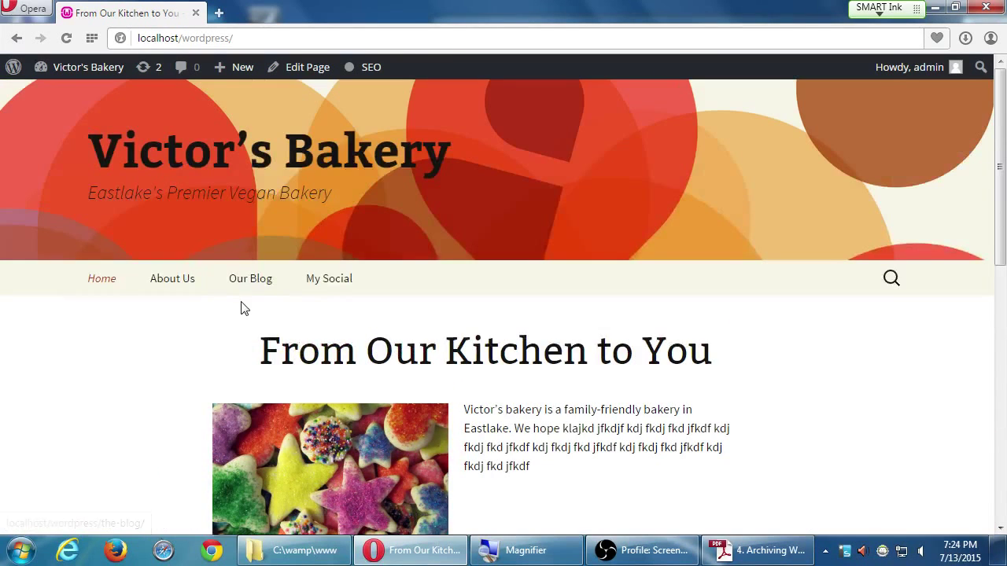
scroll(643, 399, down, 7)
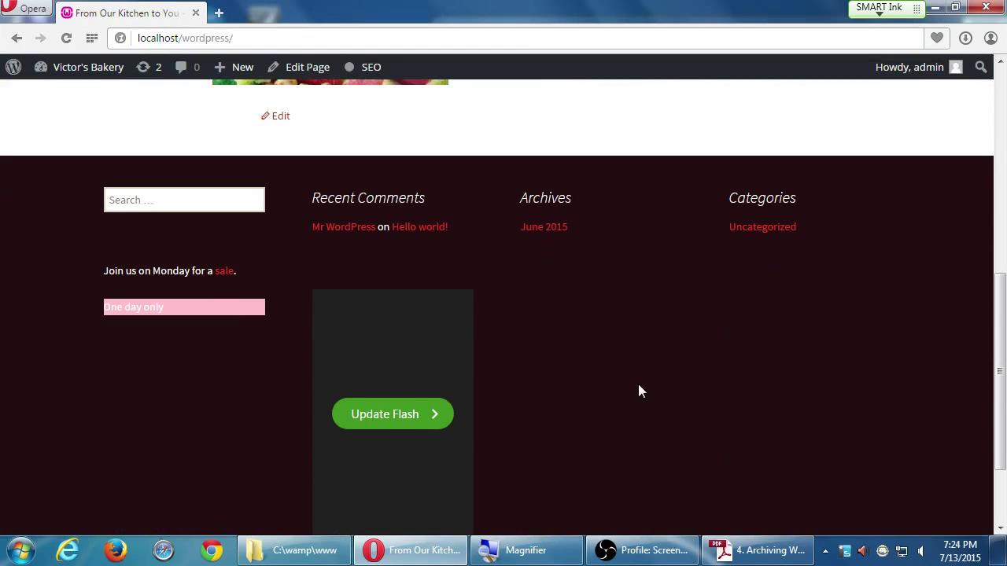
scroll(394, 403, down, 2)
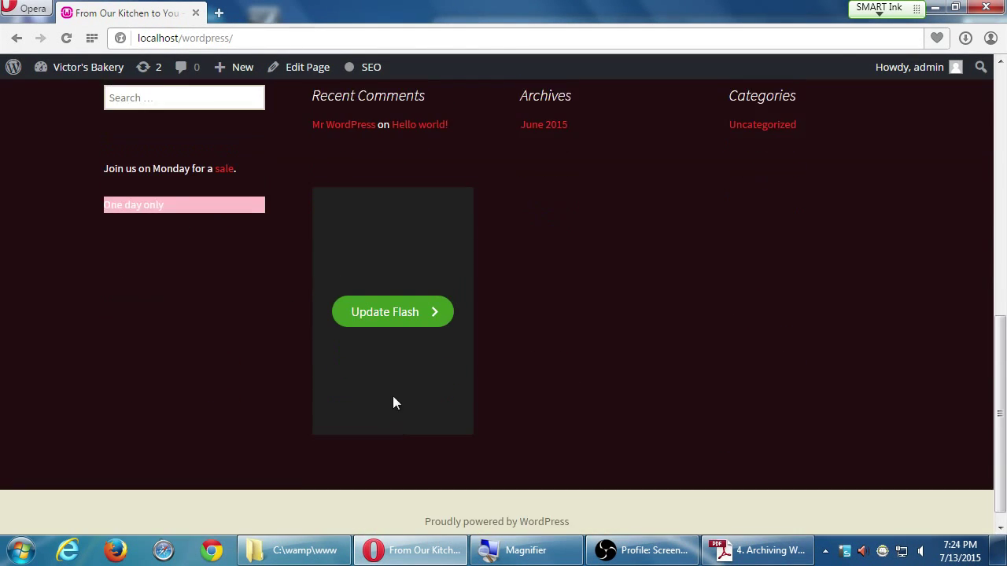
scroll(394, 405, up, 9)
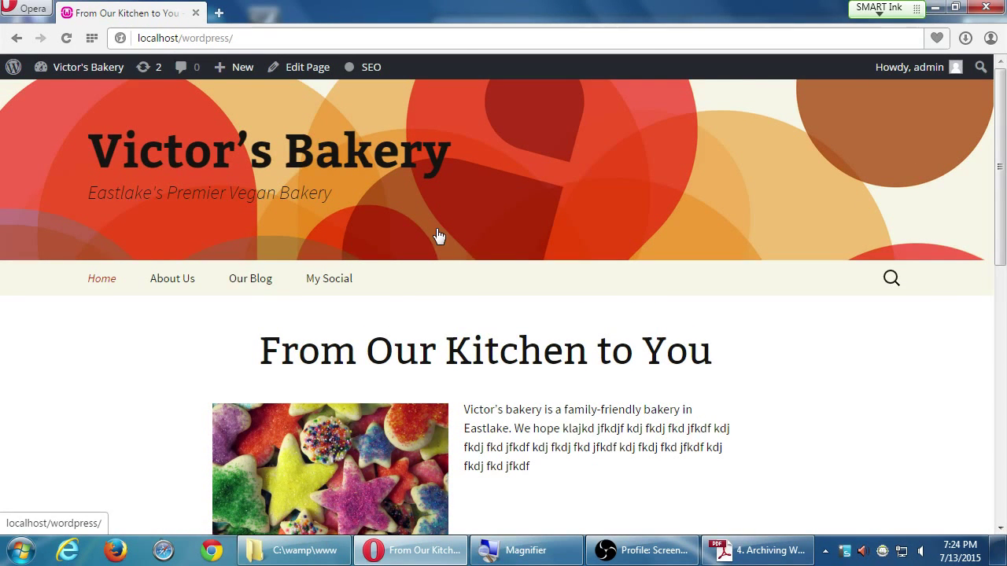
key(super+plus)
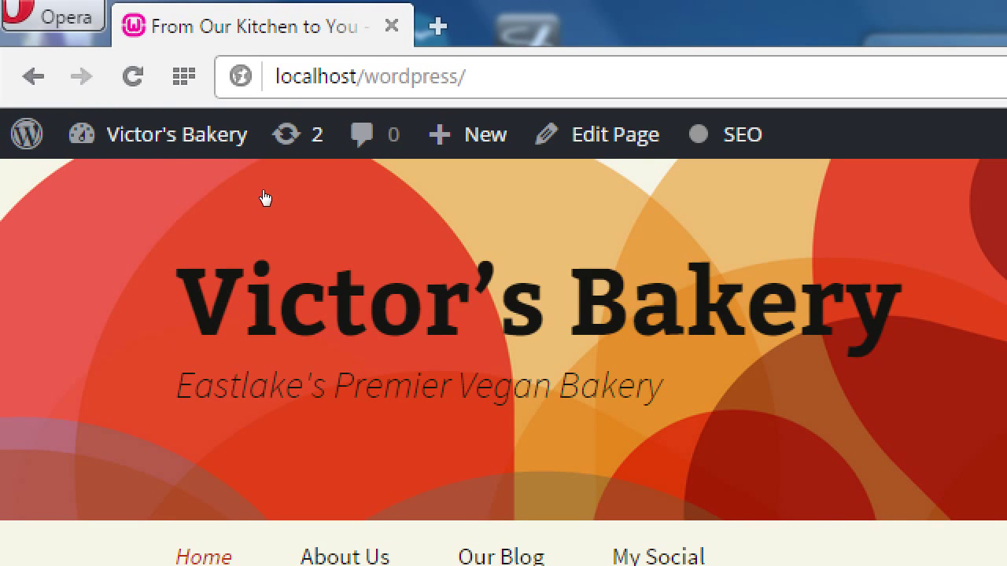
key(super+minus)
key(super+minus)
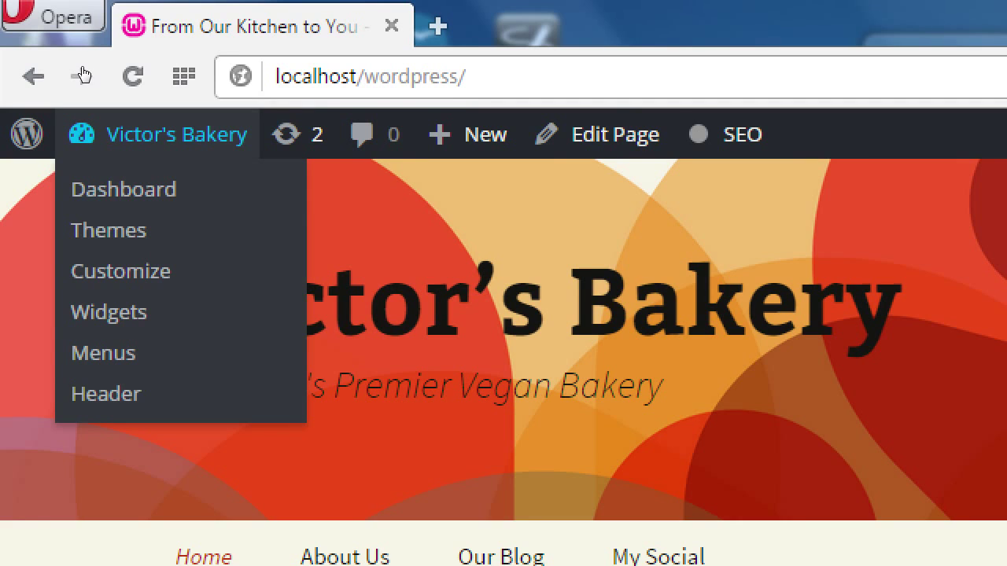
click(82, 76)
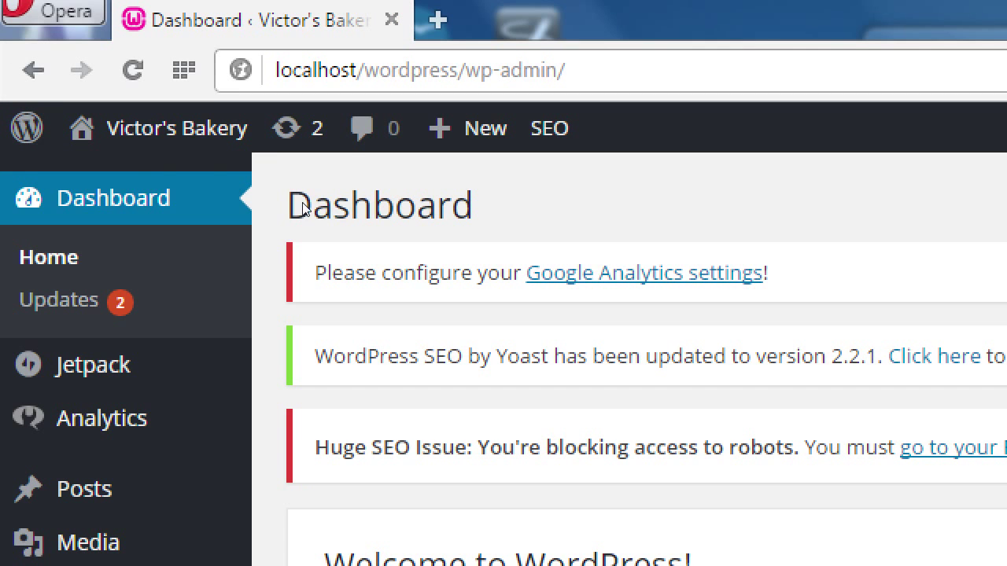
click(82, 70)
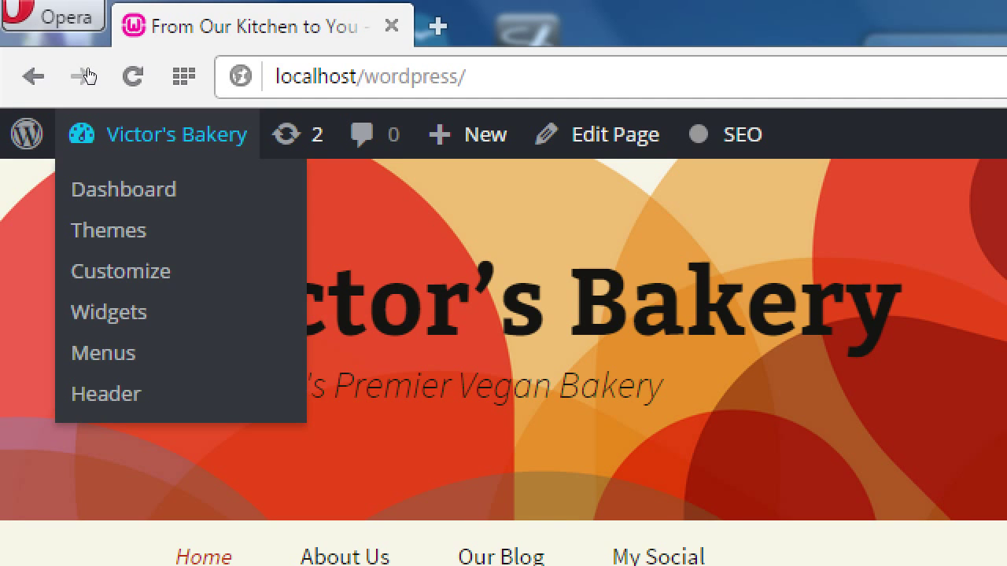
click(85, 77)
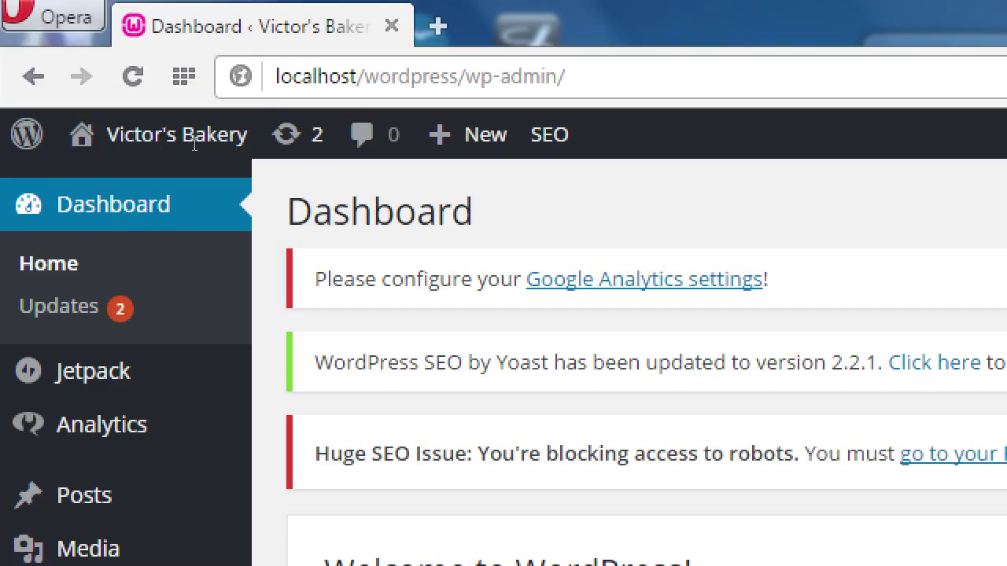
key(F5)
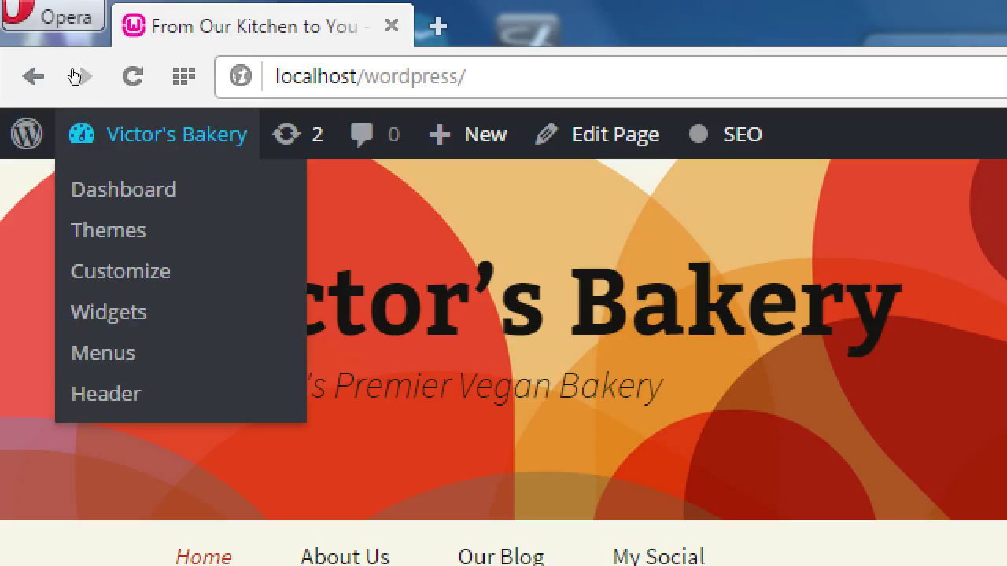
click(76, 76)
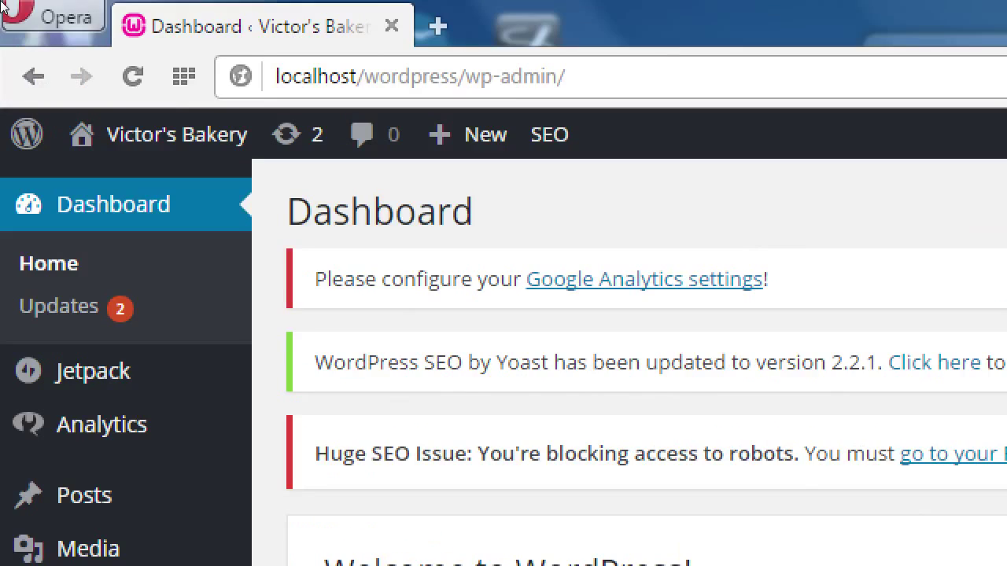
click(299, 39)
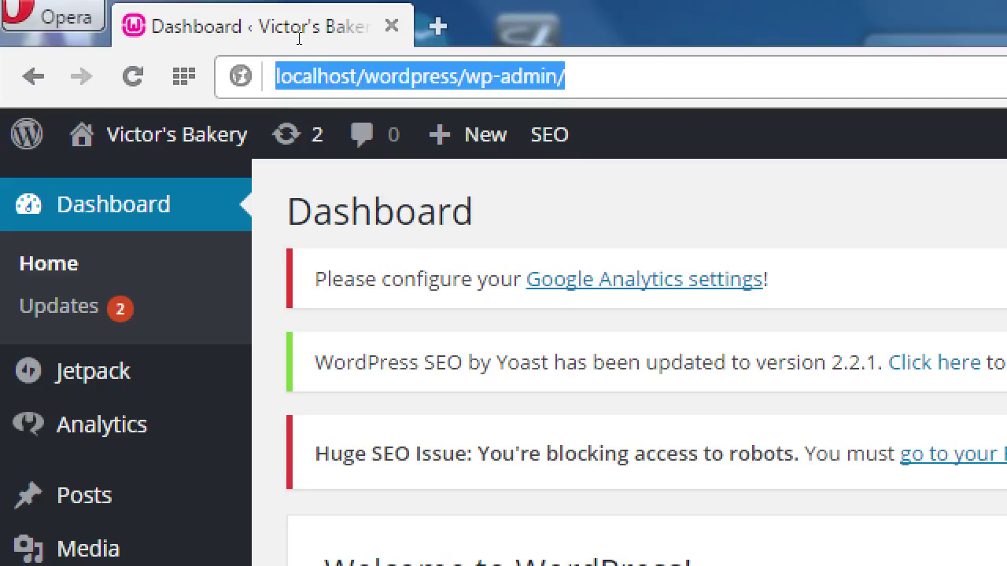
key(Home)
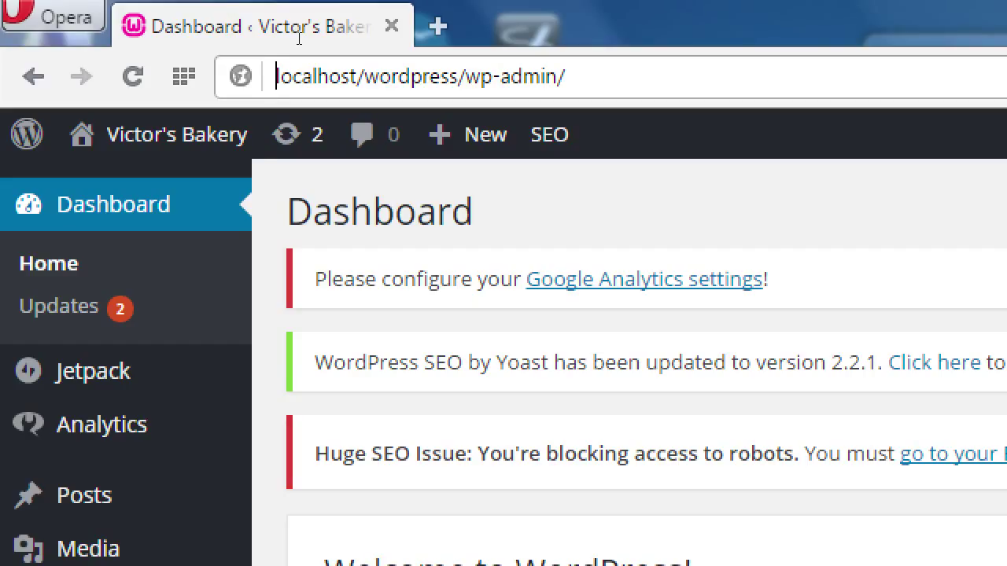
drag(372, 454, 395, 454)
click(250, 228)
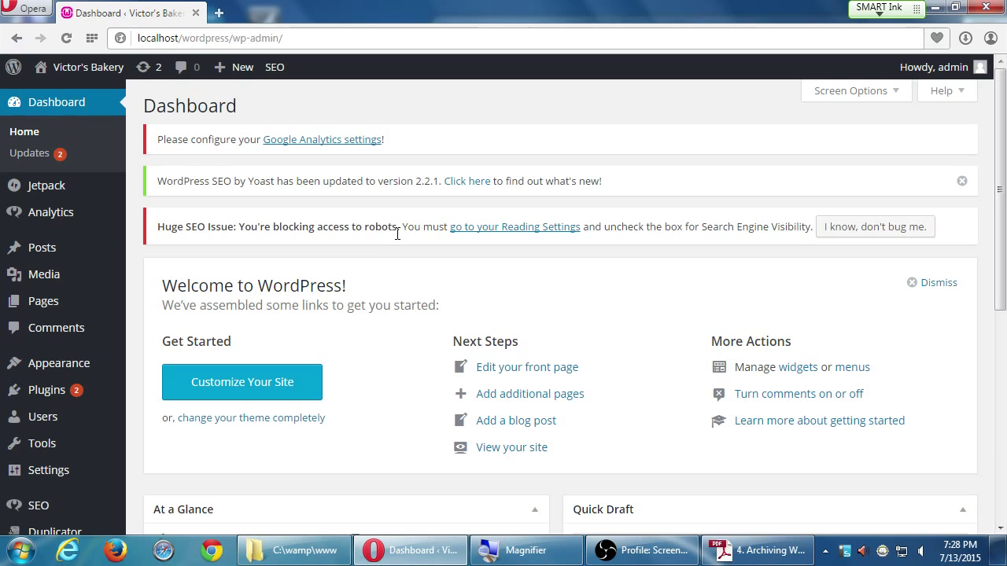
scroll(413, 283, down, 5)
scroll(417, 277, up, 5)
scroll(419, 275, up, 1)
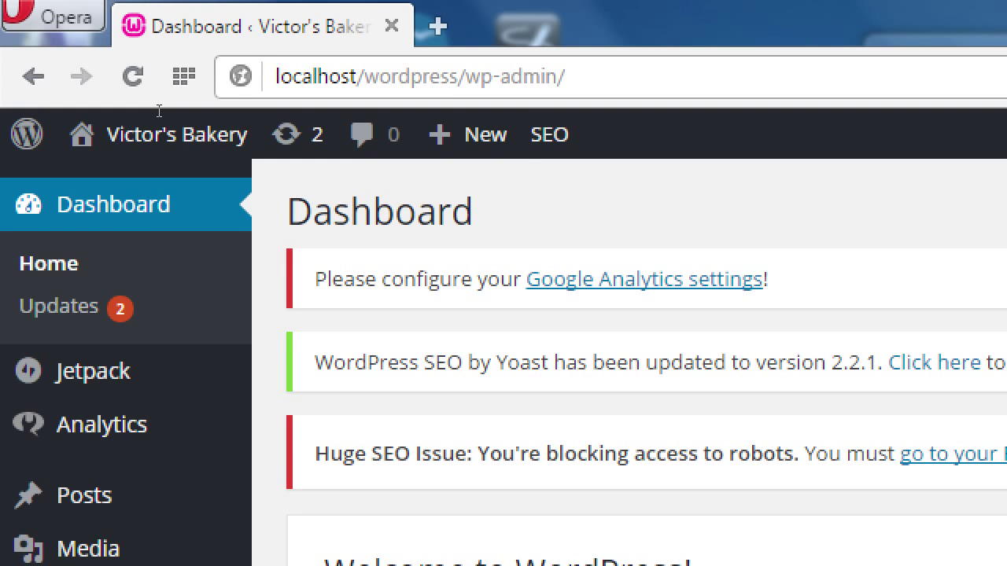
Open Dashboard > Updates and scroll through the WordPress, Plugins and Themes sections
click(140, 72)
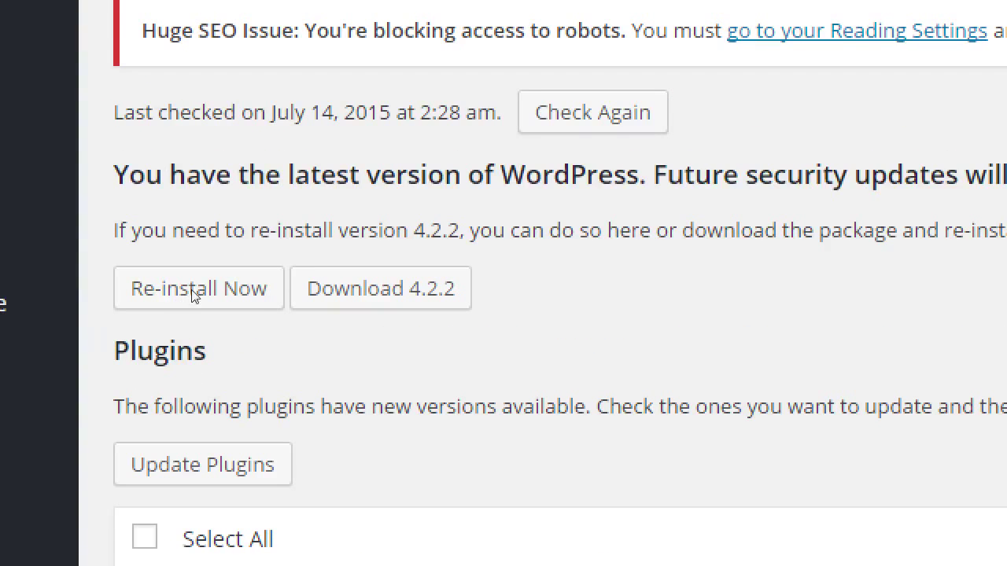
drag(282, 285, 386, 288)
scroll(400, 303, down, 2)
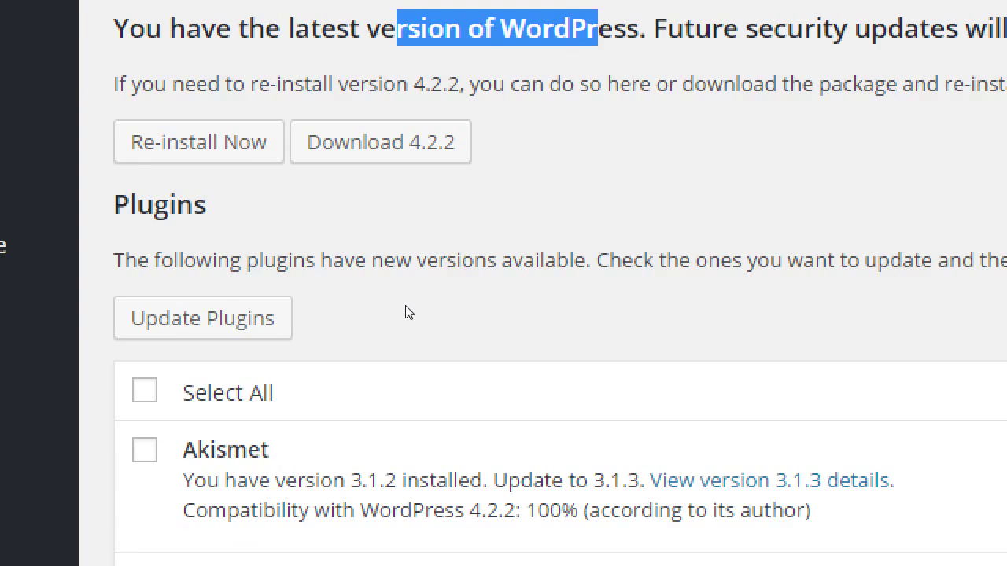
scroll(408, 313, down, 3)
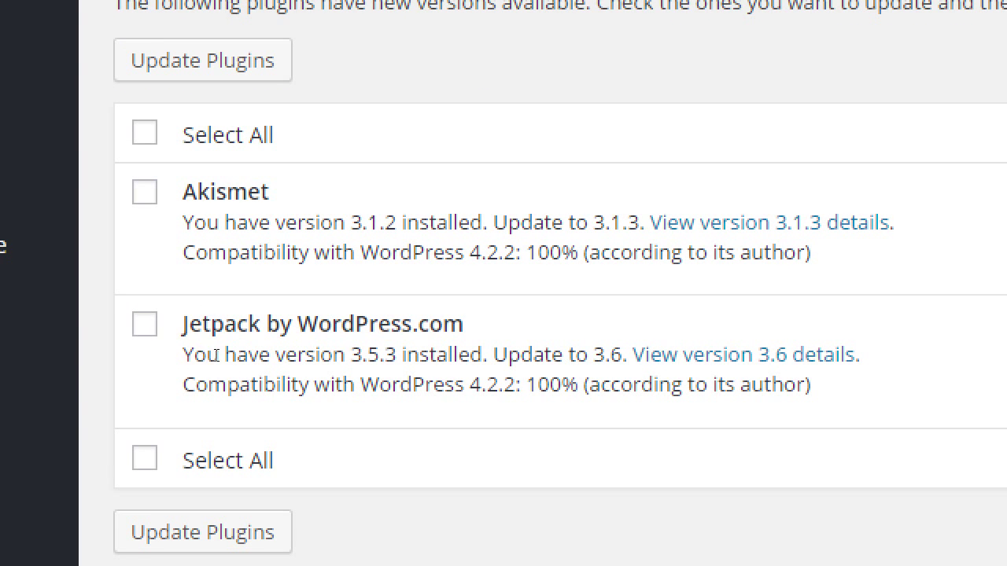
scroll(236, 359, down, 1)
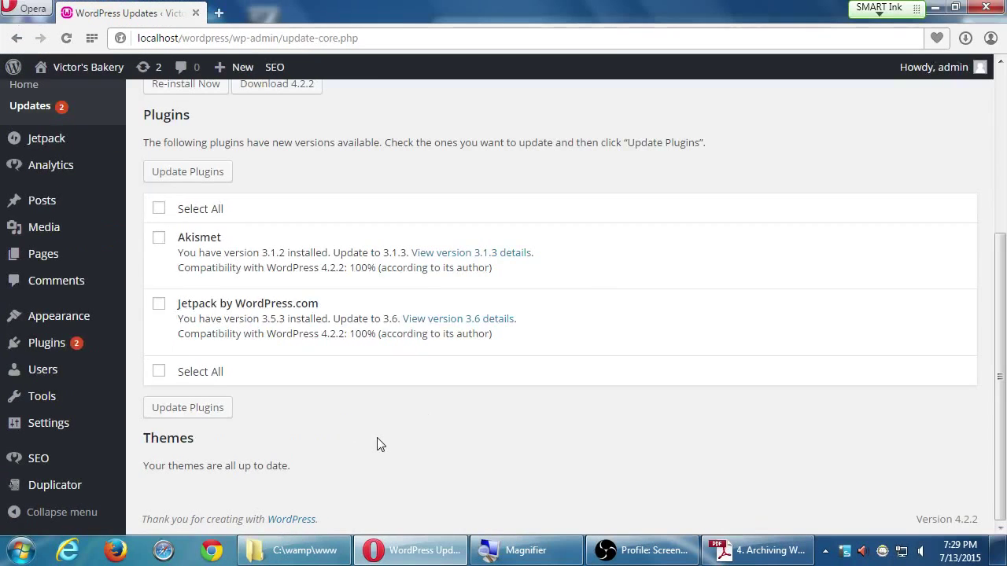
scroll(376, 443, up, 3)
scroll(375, 444, down, 2)
scroll(375, 445, up, 1)
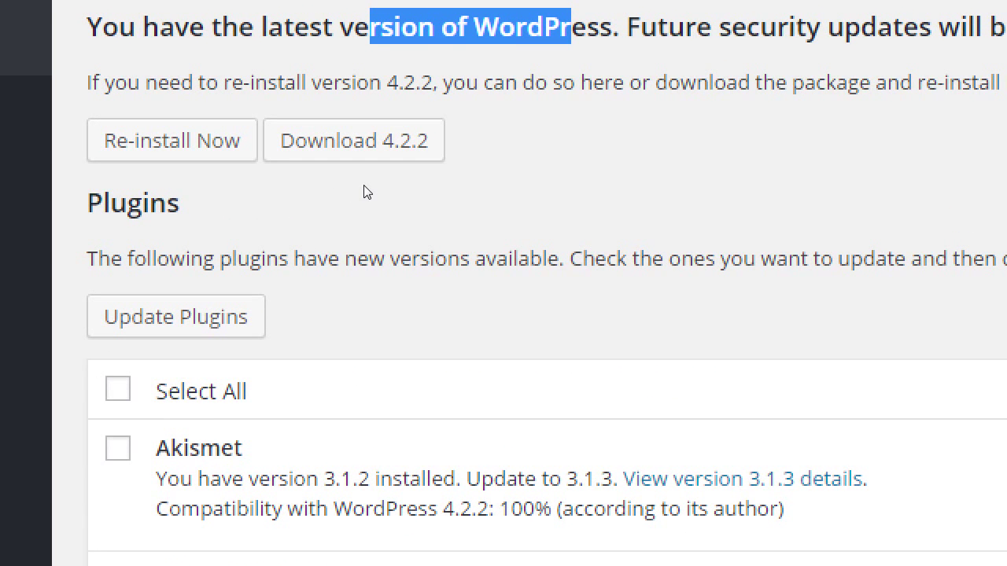
Highlight the Plugins heading and part of the WordPress version message, then clear it
double_click(166, 206)
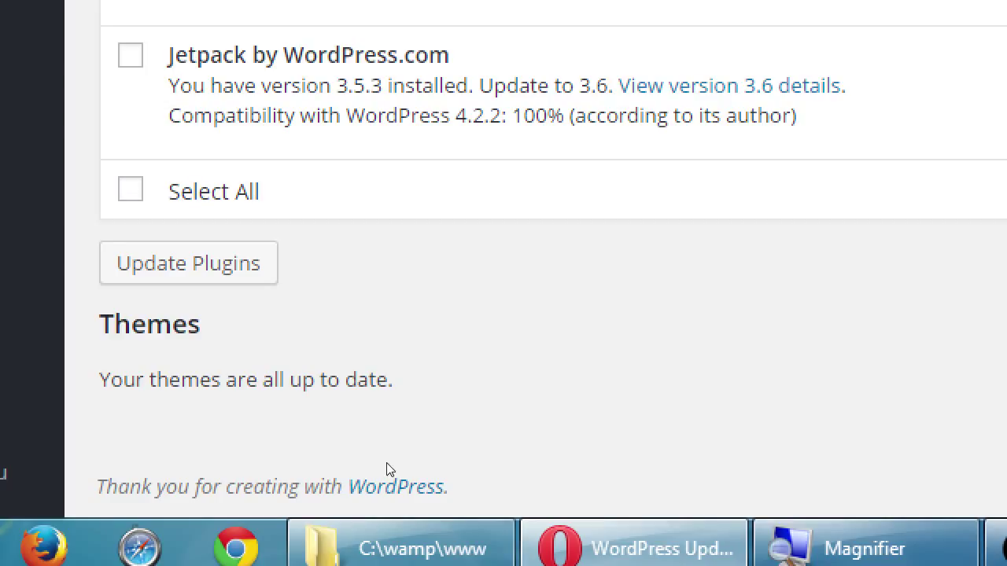
scroll(330, 445, up, 6)
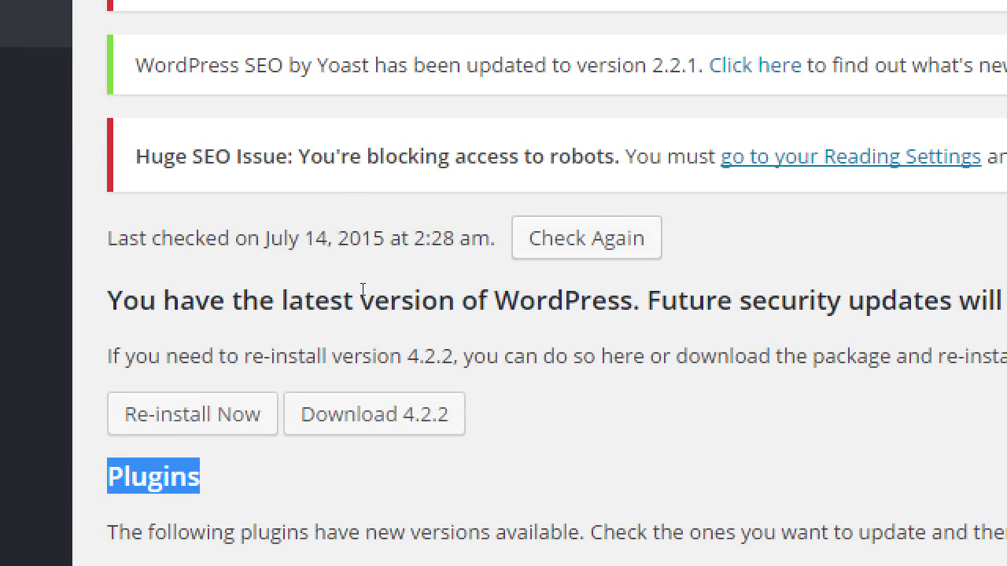
drag(349, 300, 424, 302)
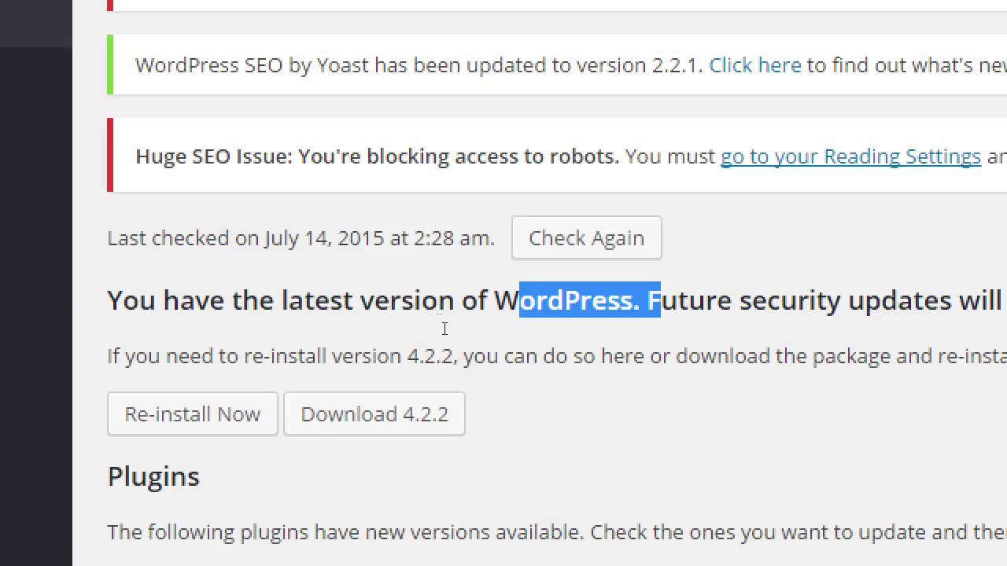
click(451, 328)
scroll(477, 331, down, 5)
scroll(472, 331, up, 1)
scroll(423, 513, down, 1)
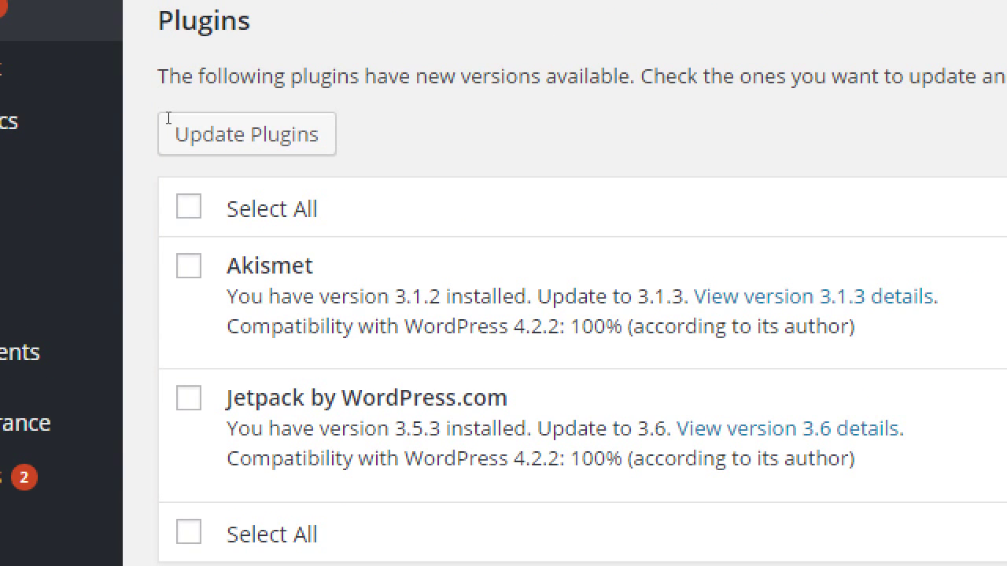
Highlight the Plugins heading, then mark and unmark Akismet and Jetpack for updating
triple_click(164, 116)
click(246, 138)
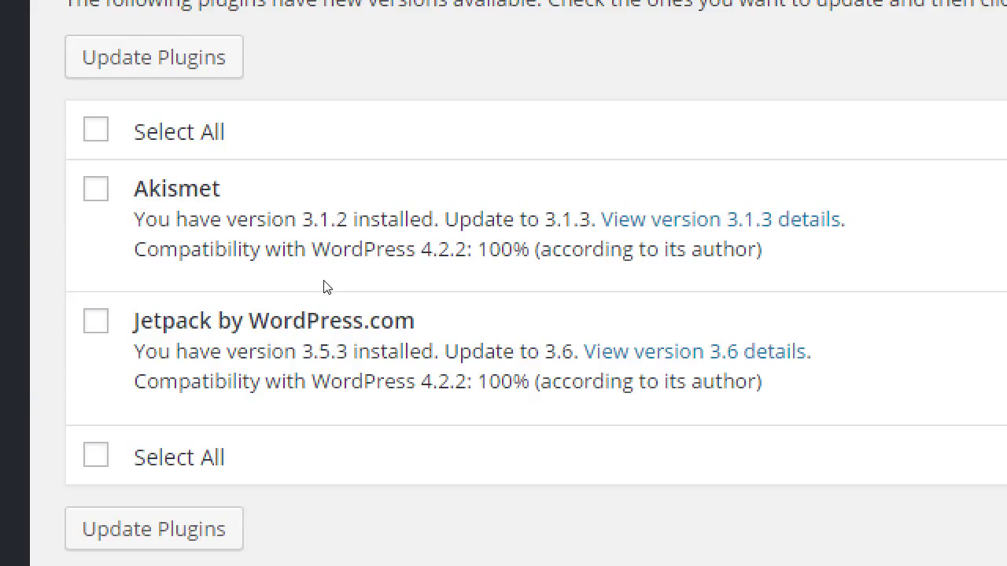
key(space)
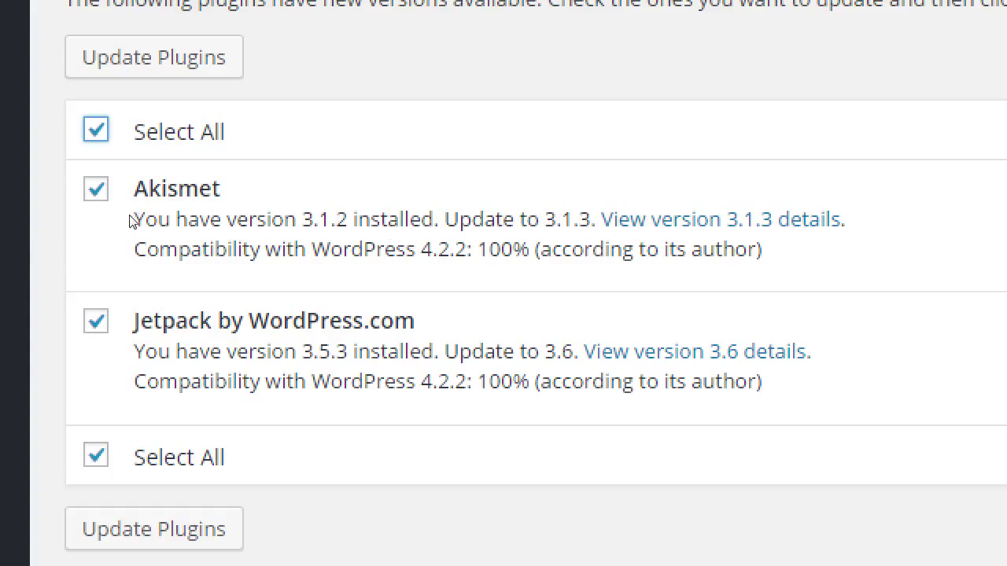
key(space)
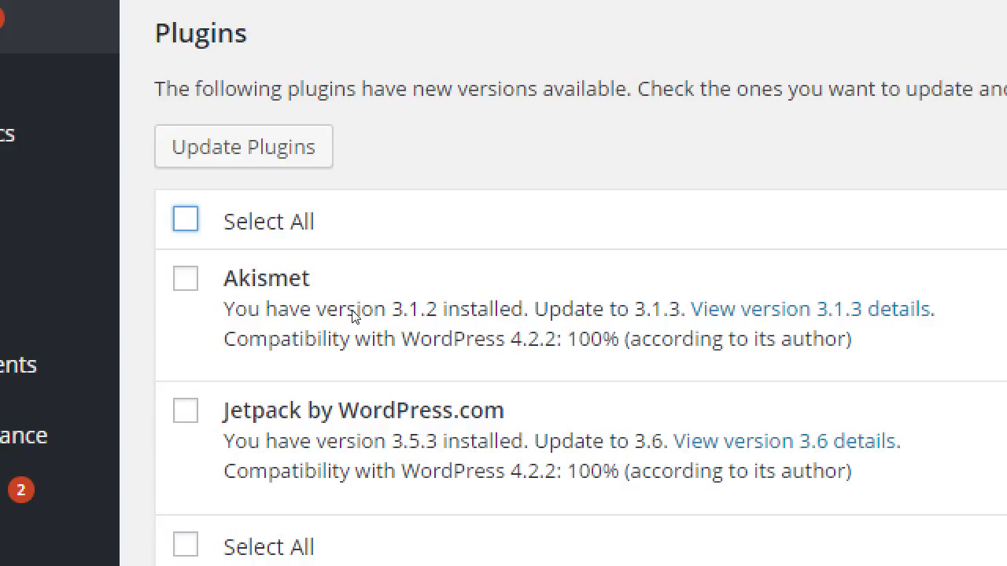
Bring up the Archiving WordPress with Duplicator PDF and scroll to 'Archive your site'
scroll(353, 316, up, 3)
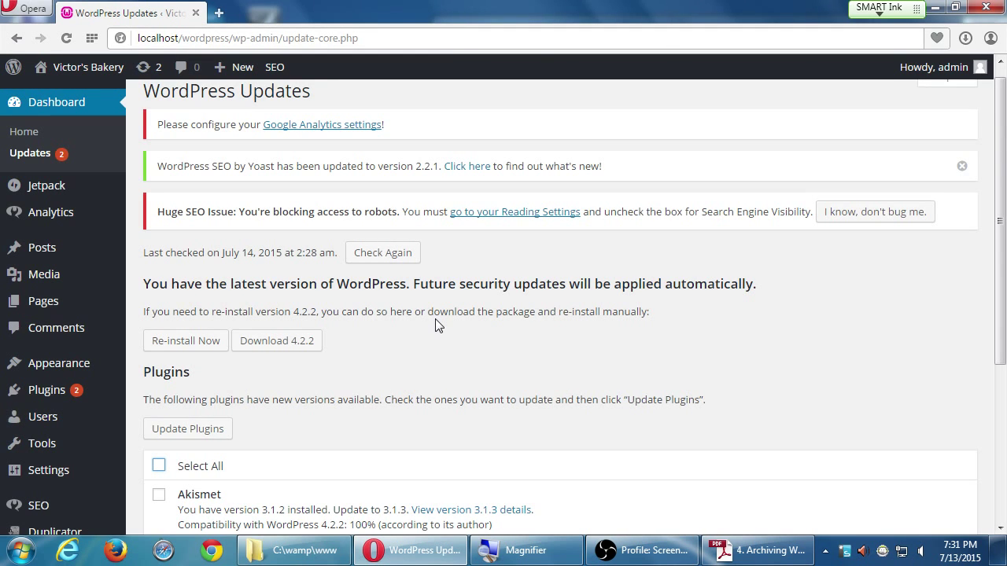
scroll(468, 338, down, 3)
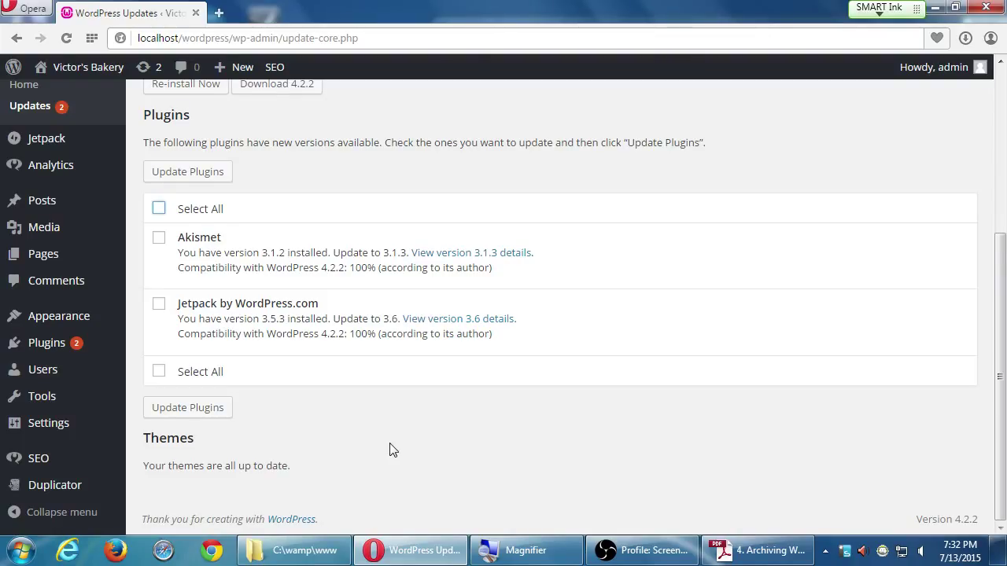
scroll(394, 450, up, 1)
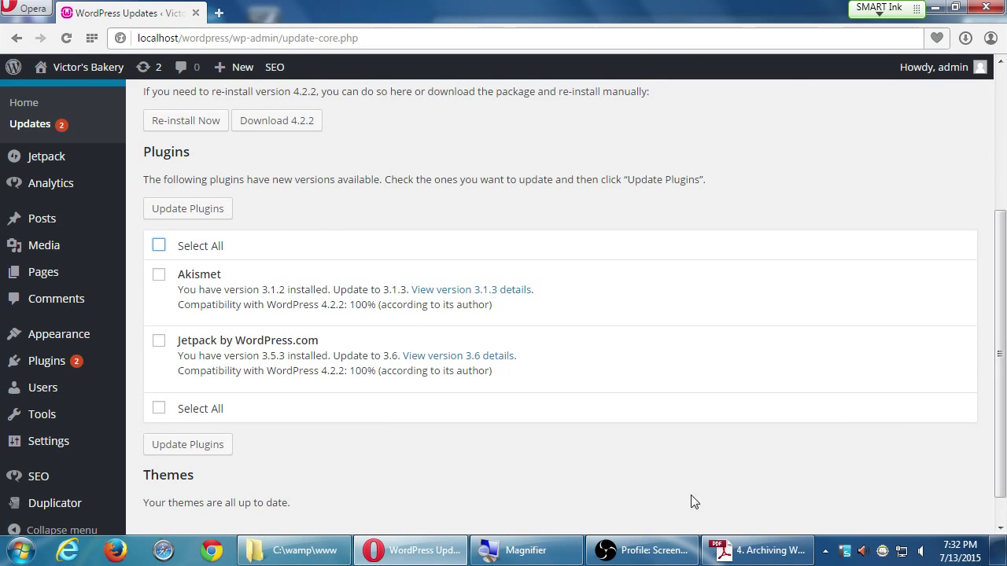
click(743, 556)
drag(516, 209, 427, 505)
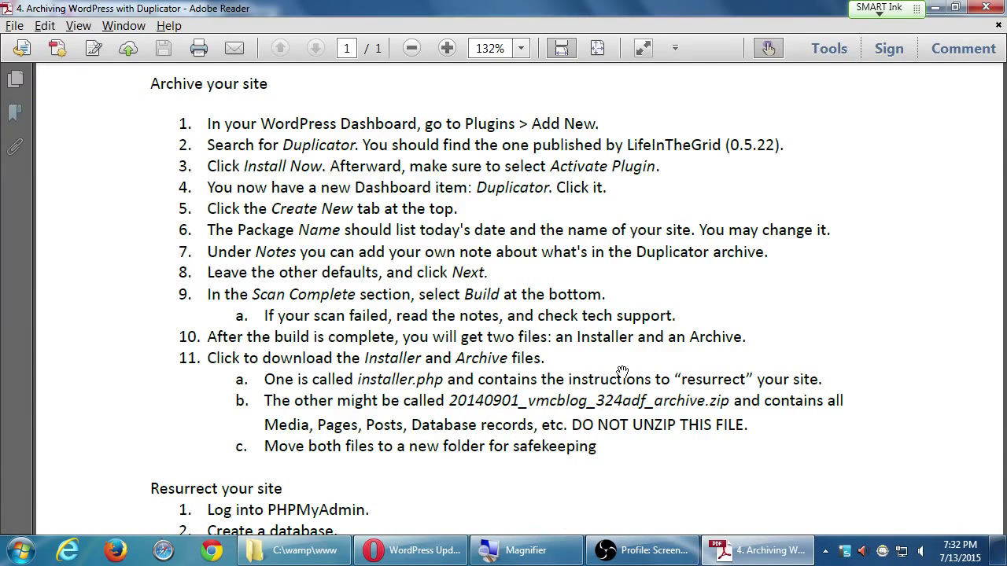
Minimize Adobe Reader to get back to the WordPress Updates page in Opera
click(935, 8)
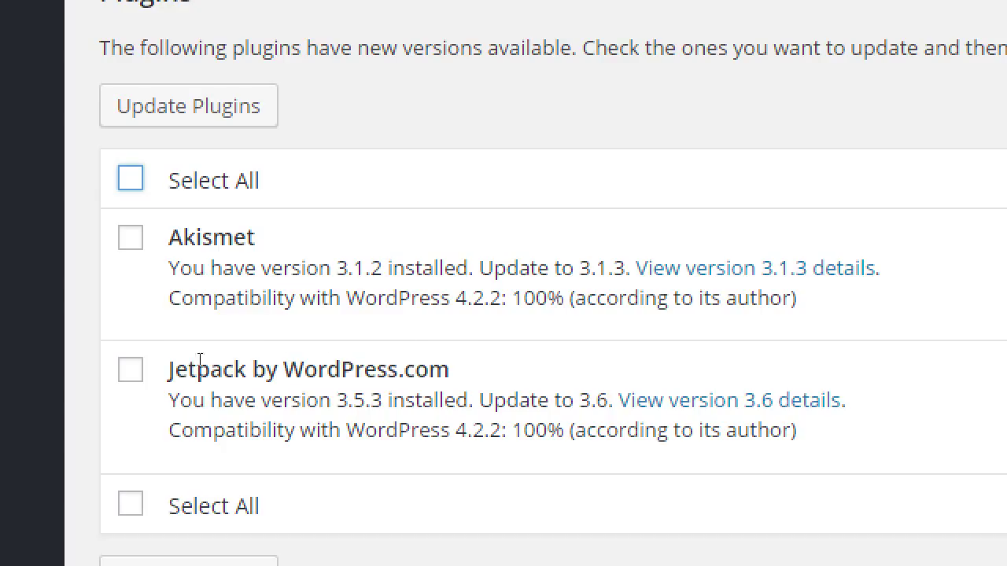
Select the Jetpack by WordPress.com plugin and run Update Plugins to bring it to version 3.6
click(161, 351)
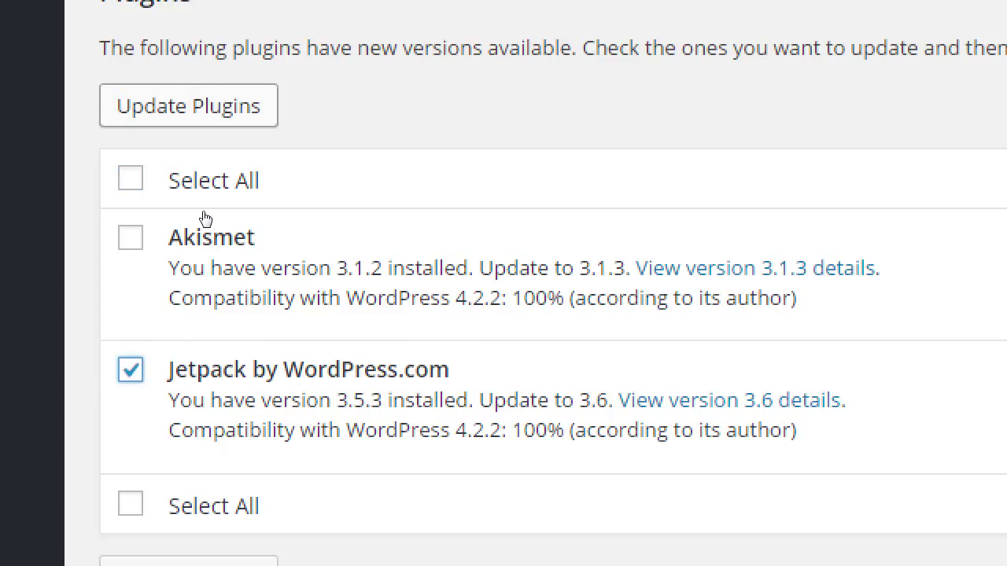
key(shift+Tab)
key(shift+Tab)
key(shift+Tab)
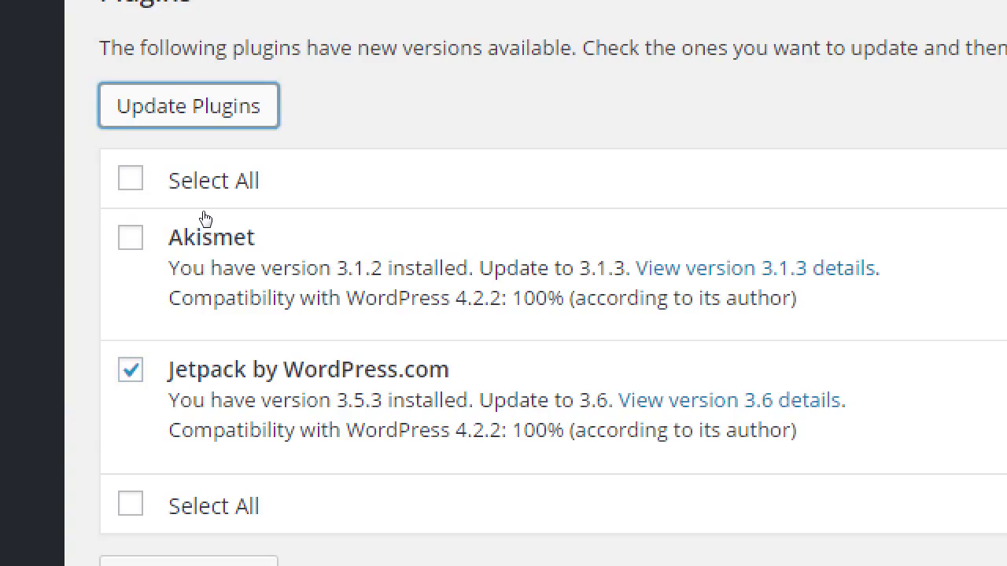
key(Return)
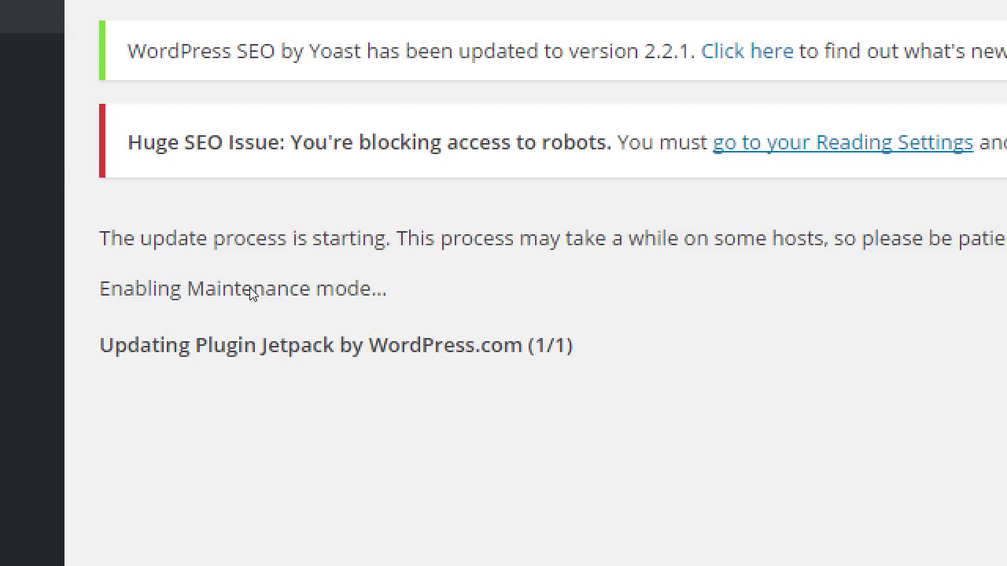
scroll(264, 290, down, 1)
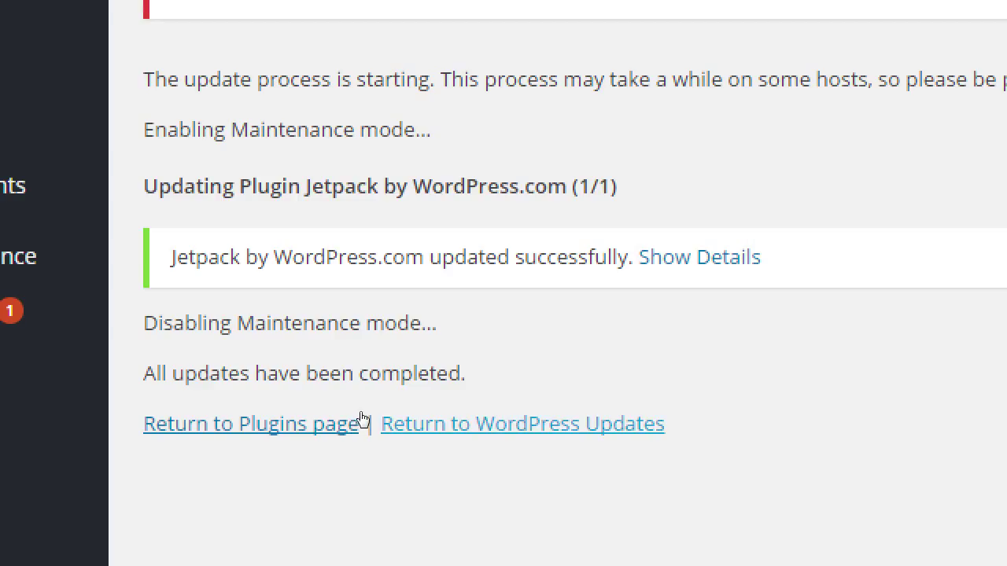
key(Tab)
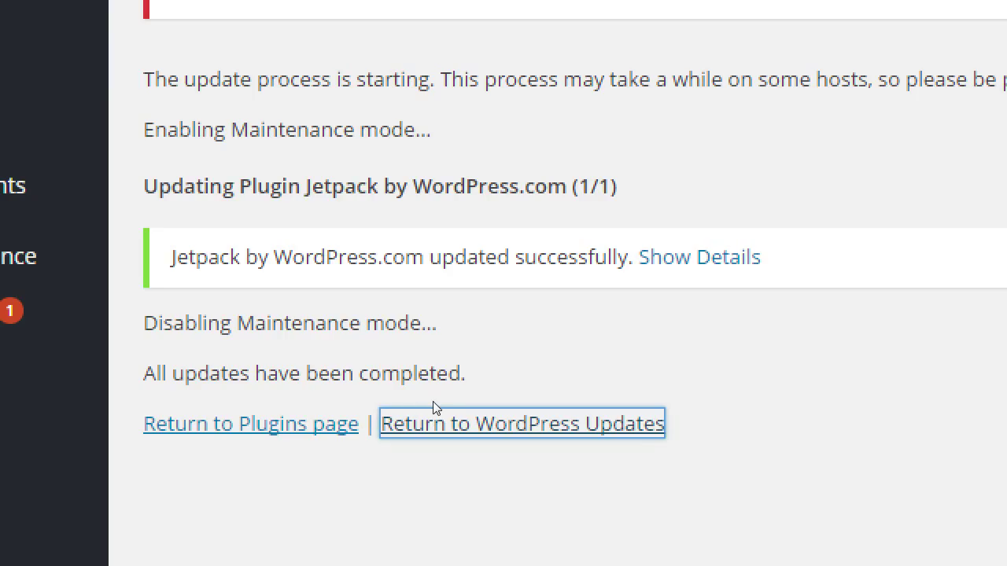
Return to WordPress Updates and scroll to Plugins, where only Akismet (3.1.2 to 3.1.3) remains
key(Return)
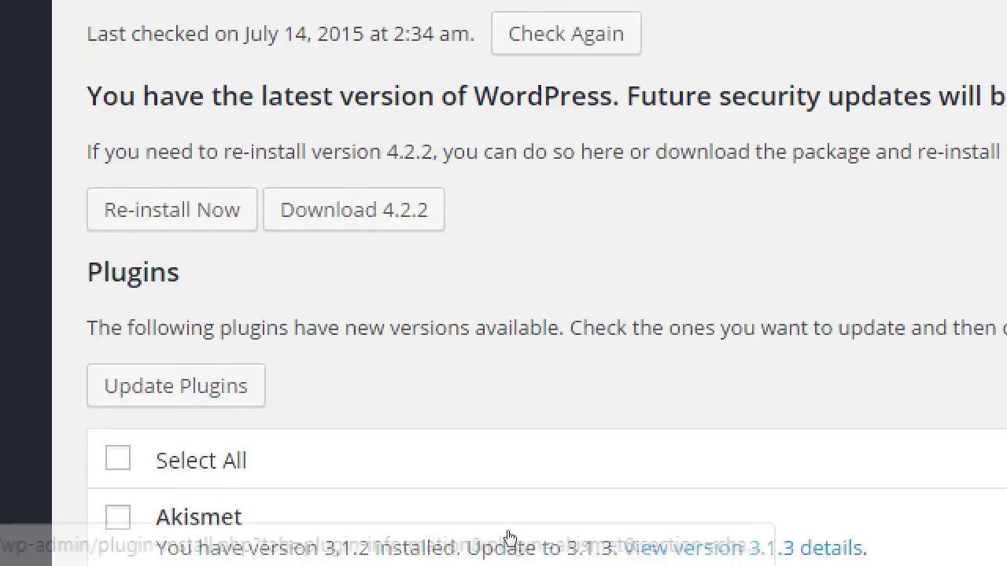
scroll(532, 487, down, 3)
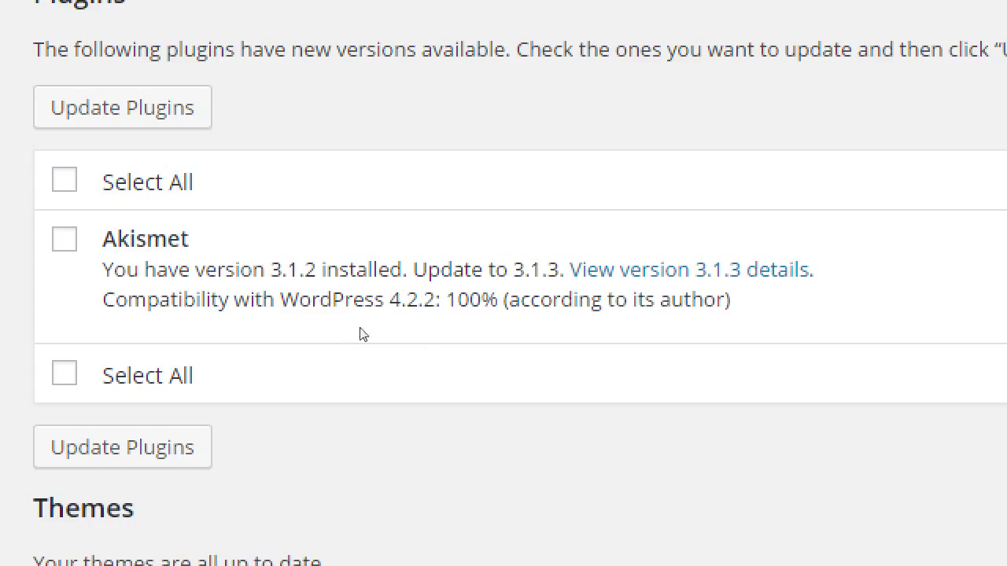
click(445, 384)
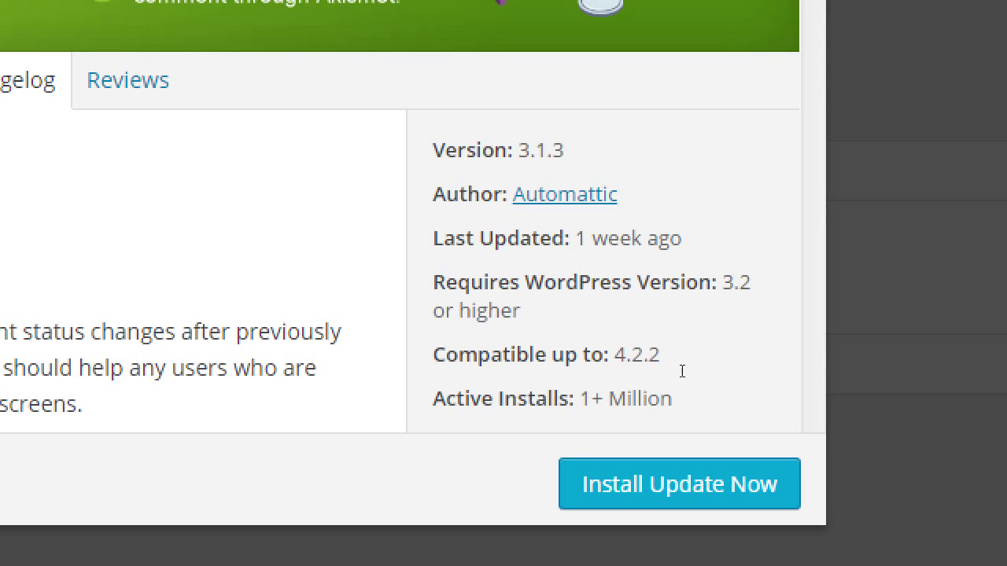
key(Escape)
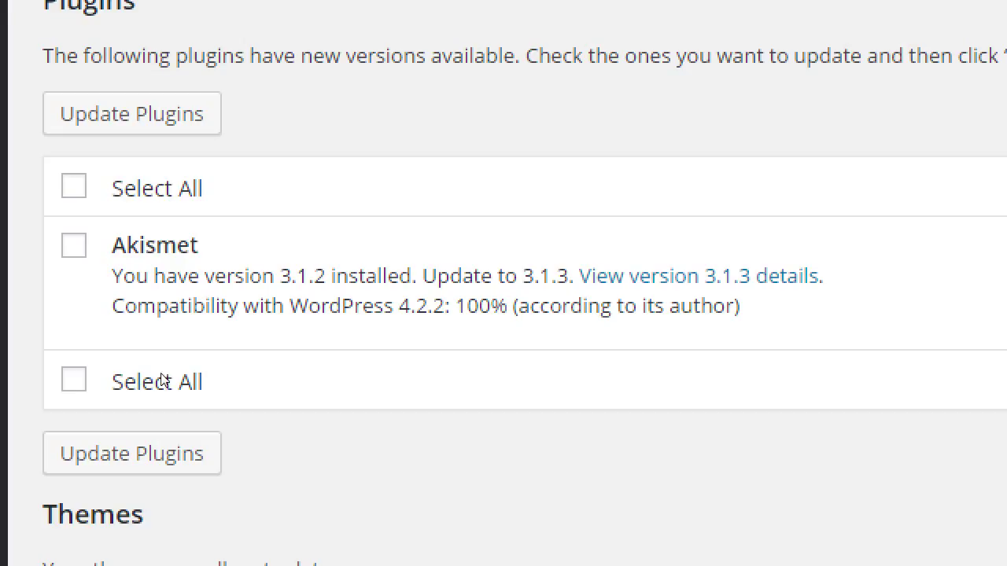
Select all listed plugins and run Update Plugins so Akismet updates to 3.1.3
click(164, 370)
key(shift+Tab)
key(shift+Tab)
key(Return)
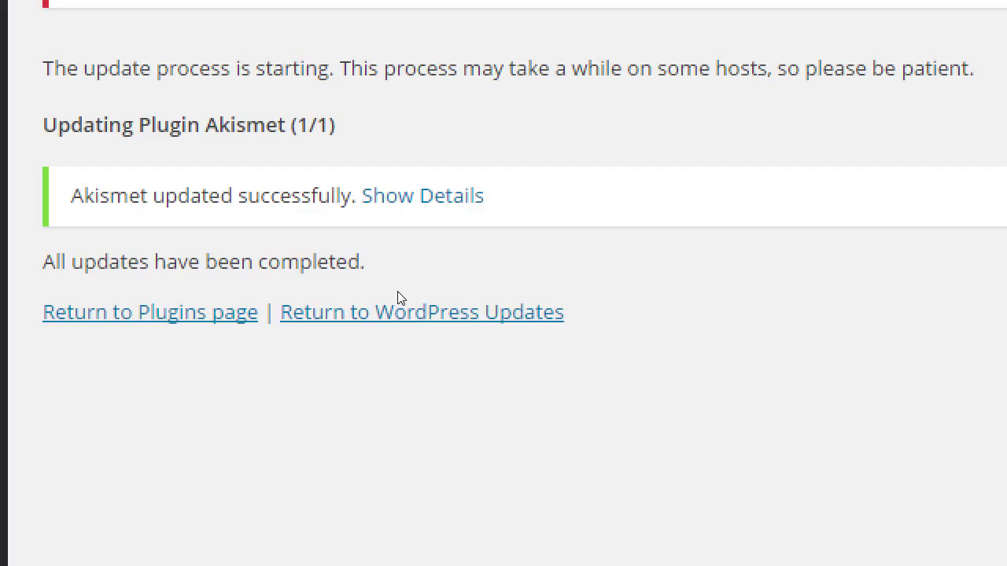
key(Tab)
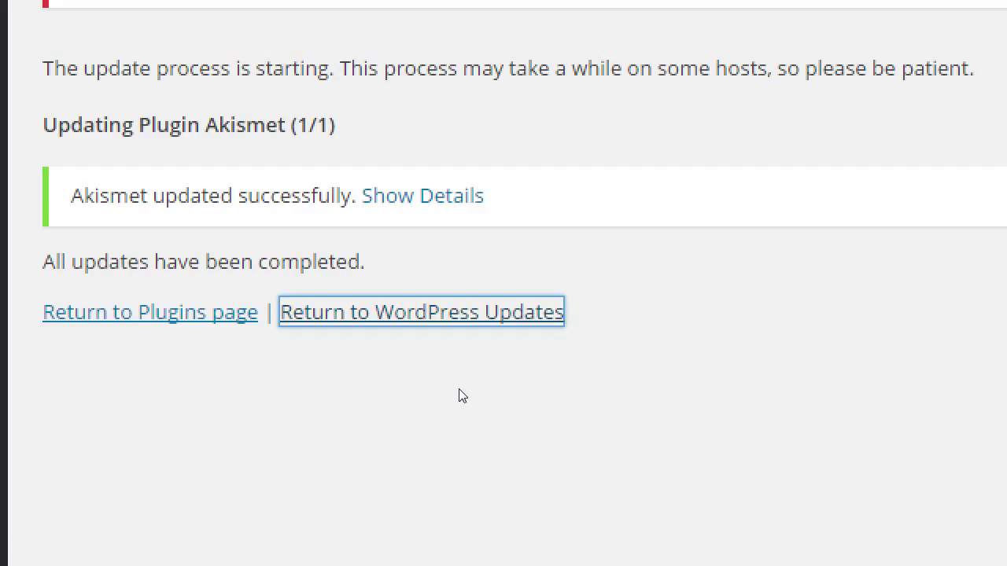
Go back to WordPress Updates, then visit the Victor's Bakery front page from the admin bar
key(Return)
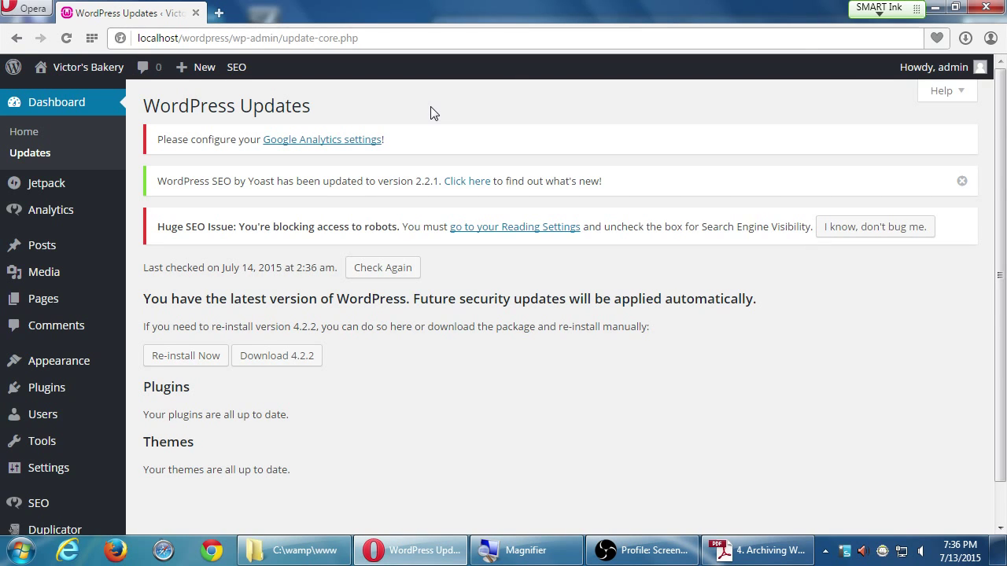
click(96, 87)
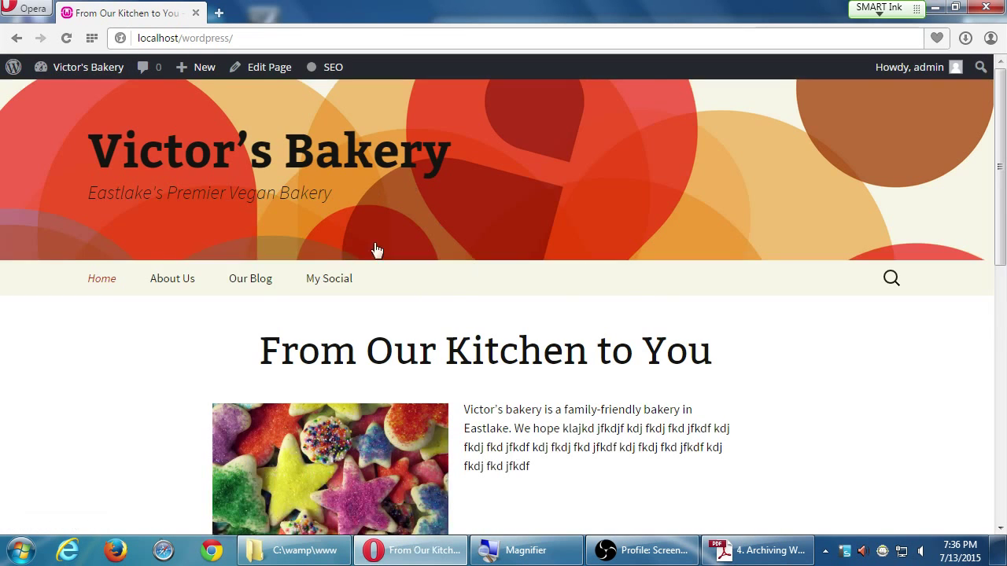
click(316, 278)
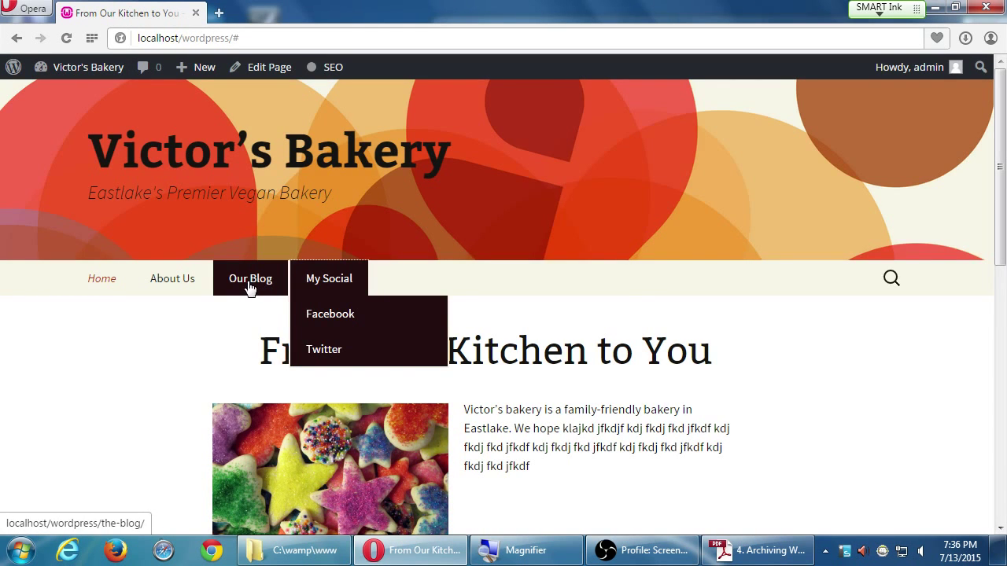
click(248, 284)
click(173, 285)
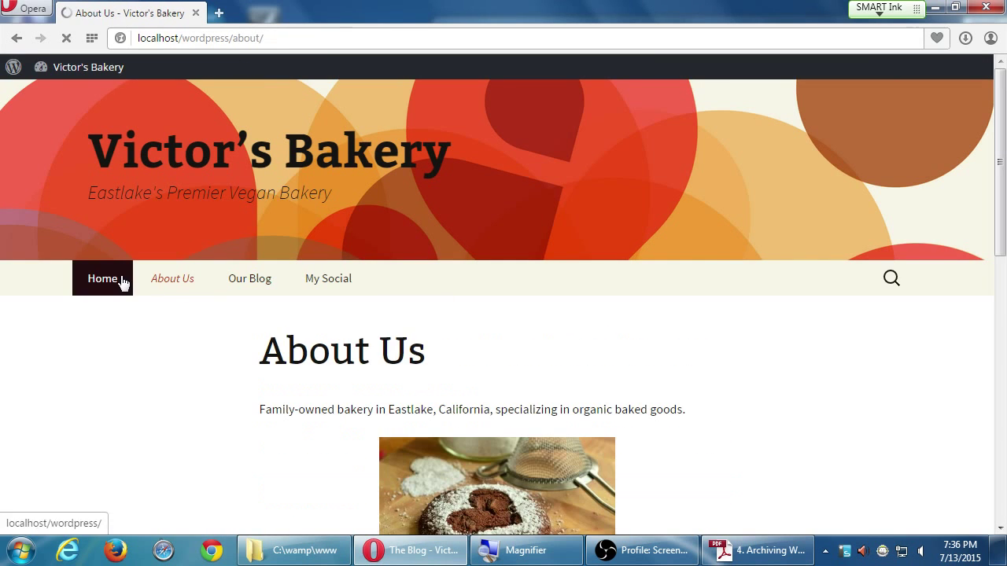
click(106, 284)
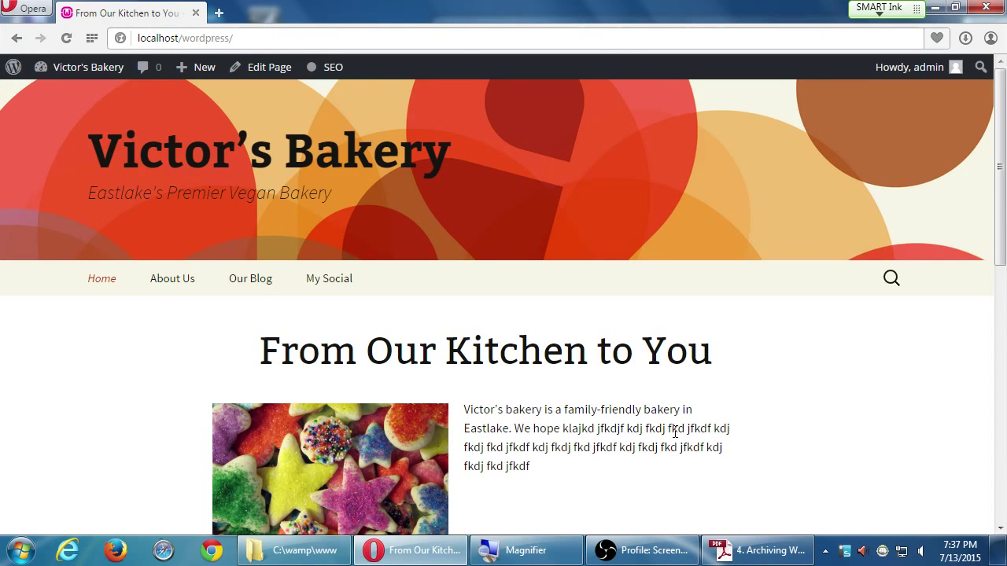
scroll(803, 406, down, 6)
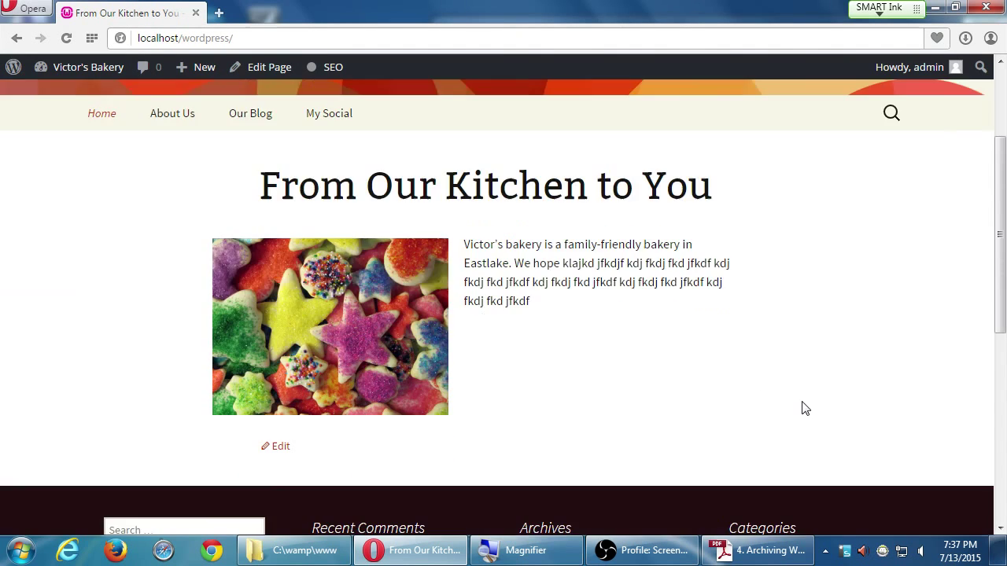
scroll(802, 408, down, 2)
scroll(802, 409, up, 10)
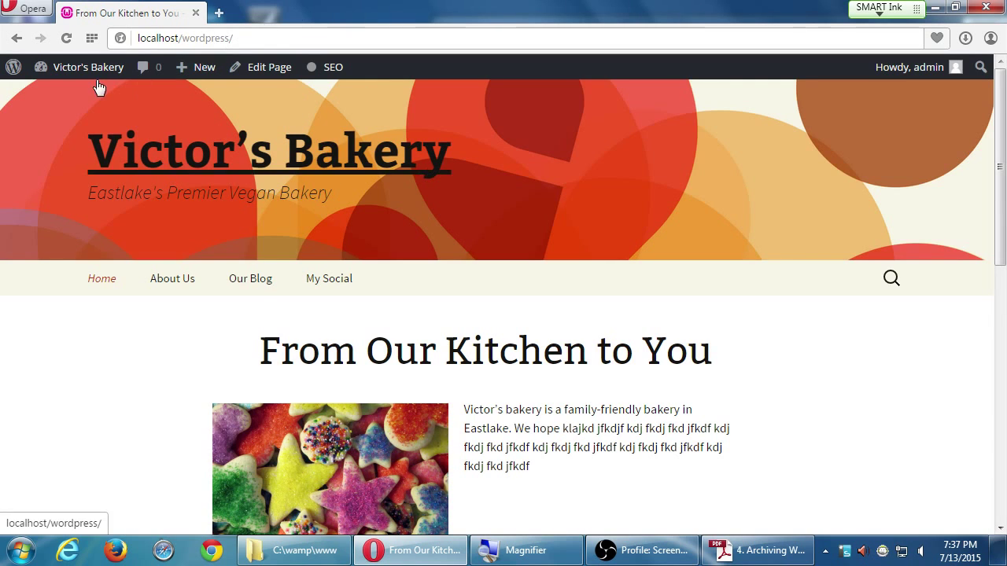
Go from the admin bar's Dashboard to the Appearance > Themes page
mouse_move(89, 79)
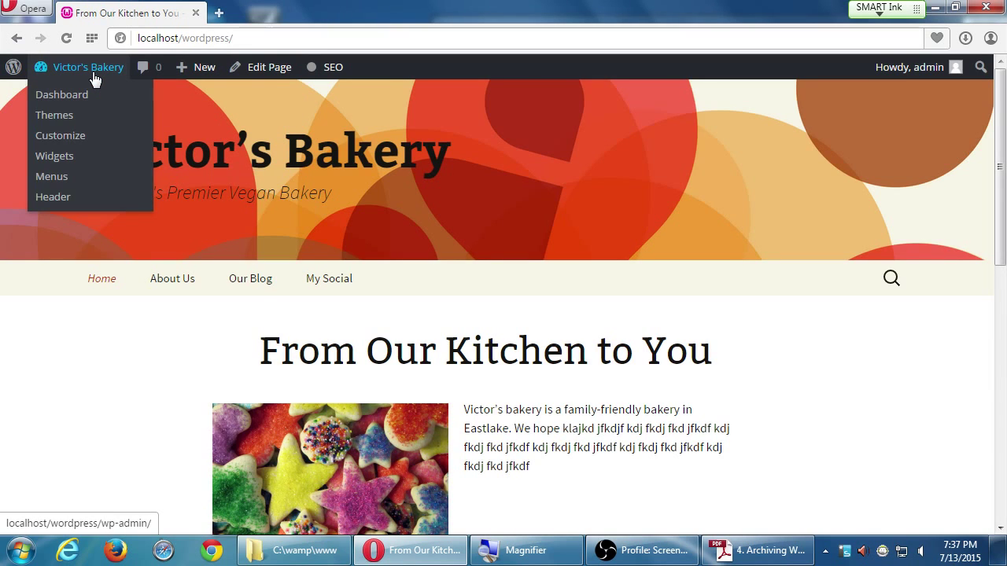
click(74, 95)
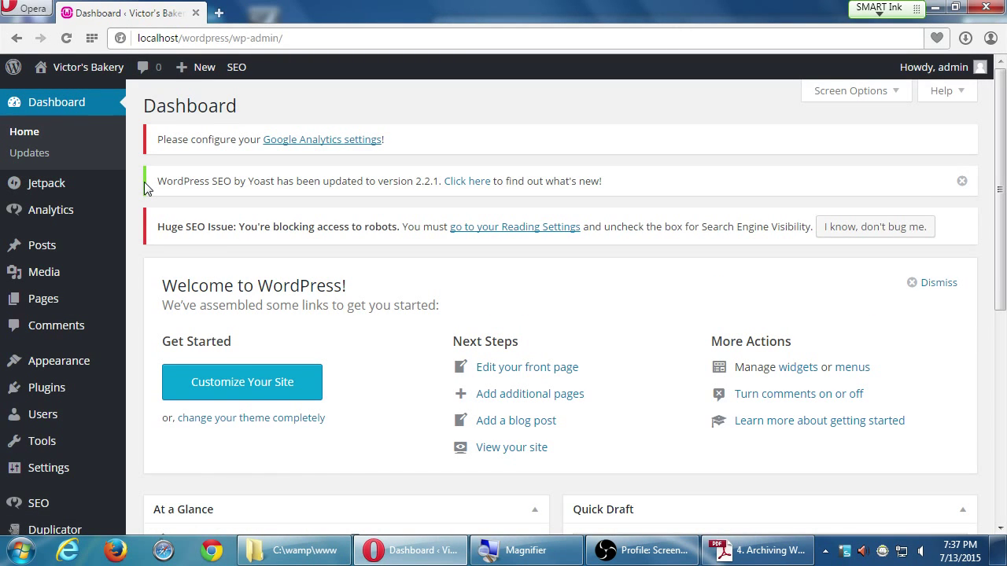
mouse_move(76, 376)
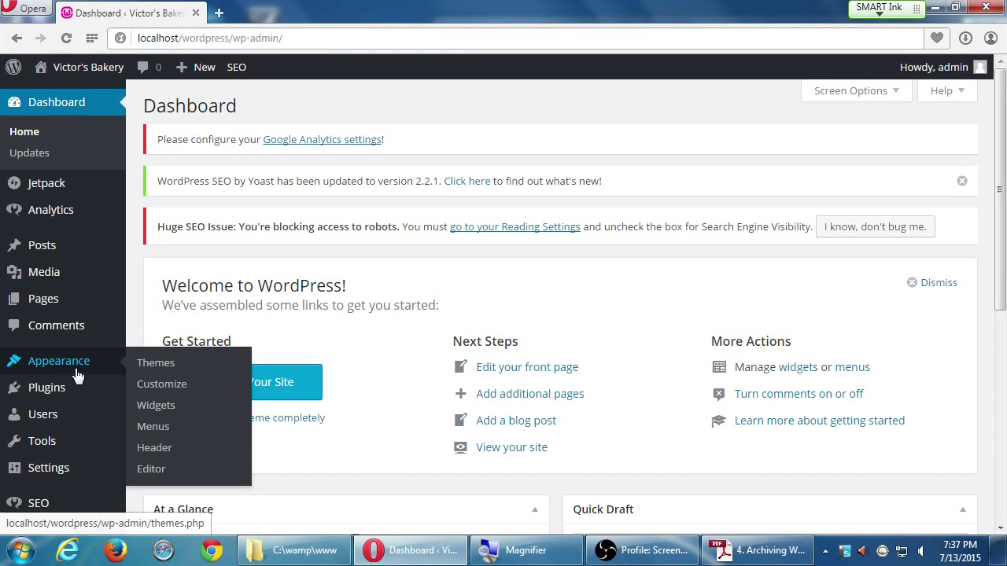
click(140, 365)
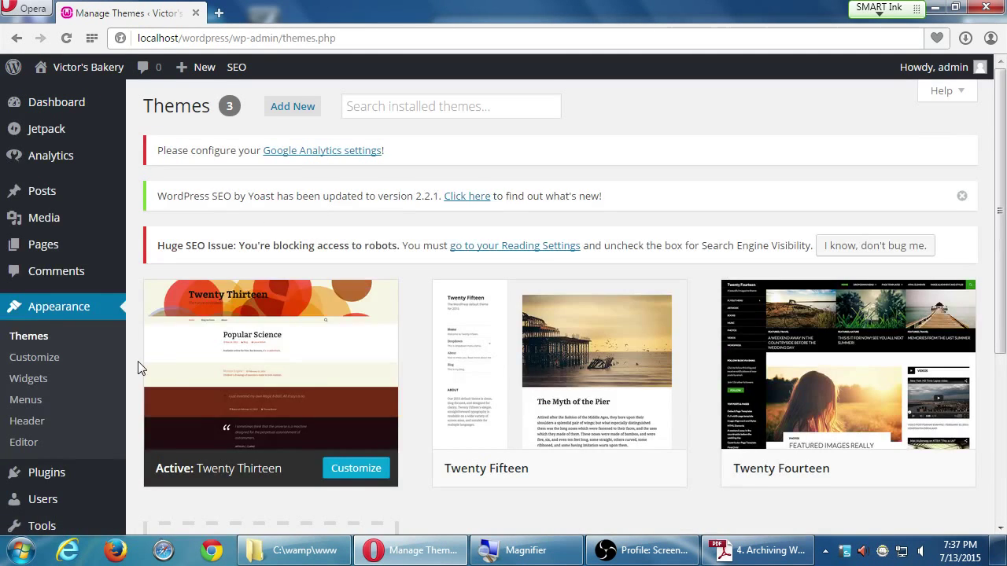
Activate the Twenty Fifteen theme, with the live site opened in another tab
mouse_move(336, 330)
scroll(689, 345, down, 3)
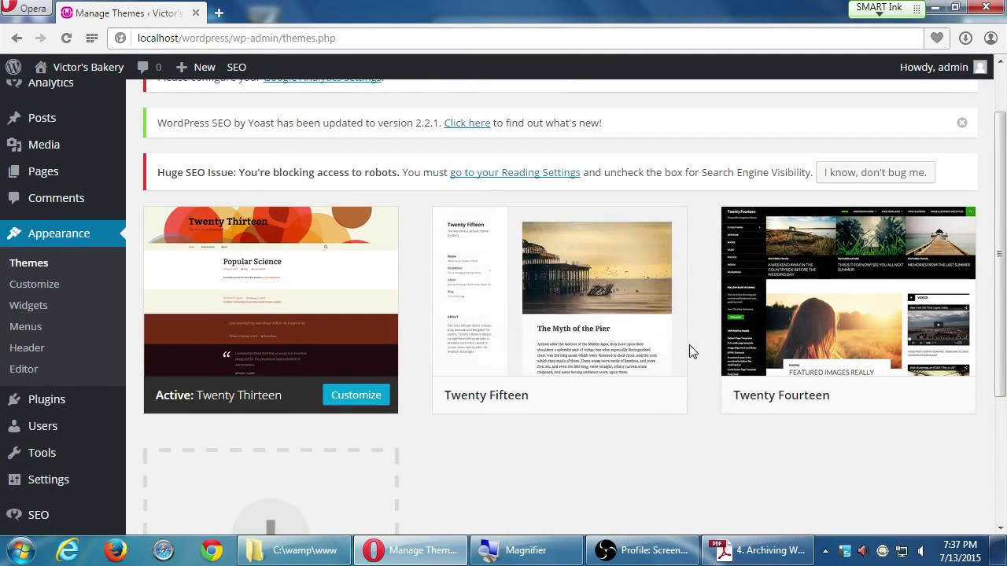
scroll(682, 375, up, 3)
mouse_move(685, 385)
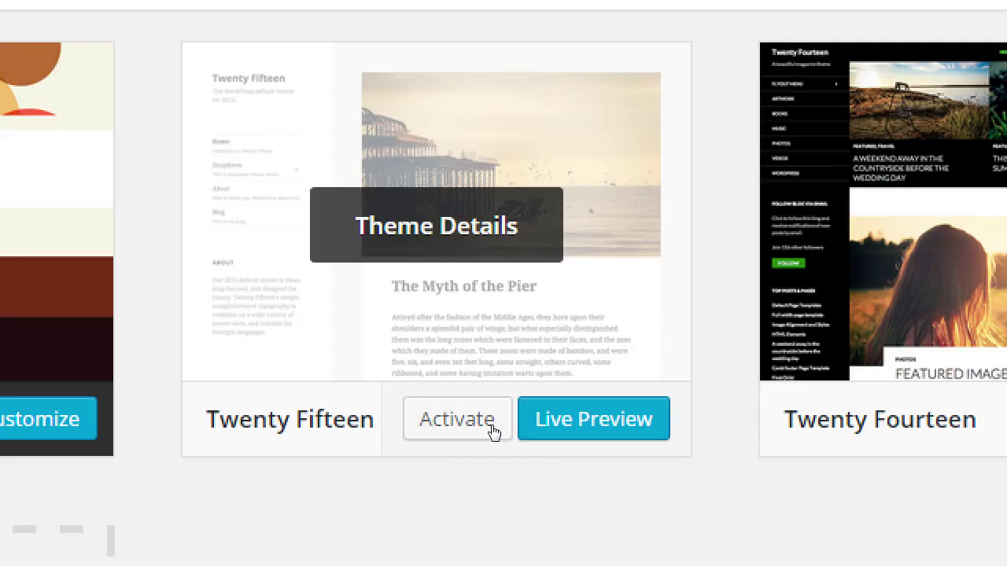
click(492, 429)
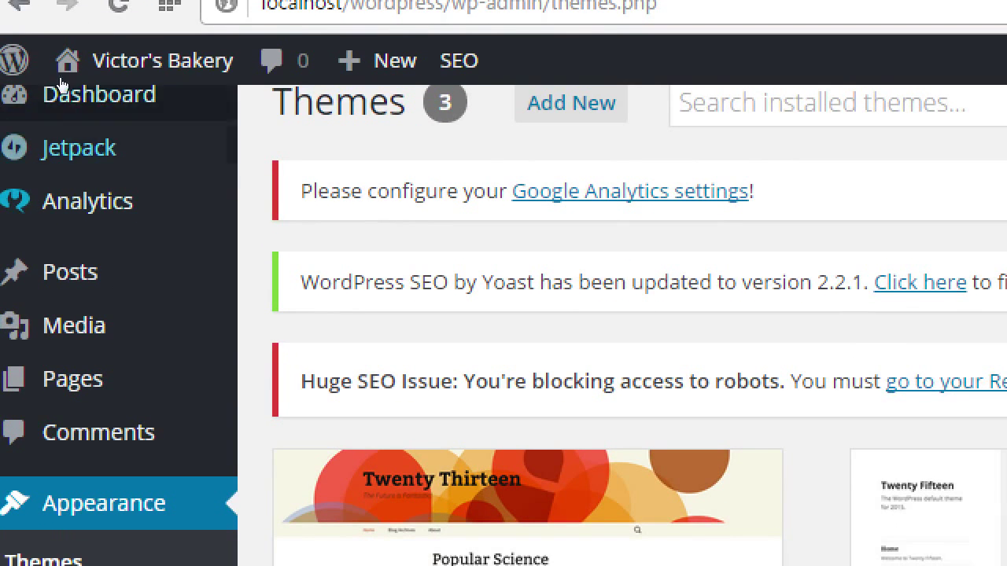
mouse_move(67, 79)
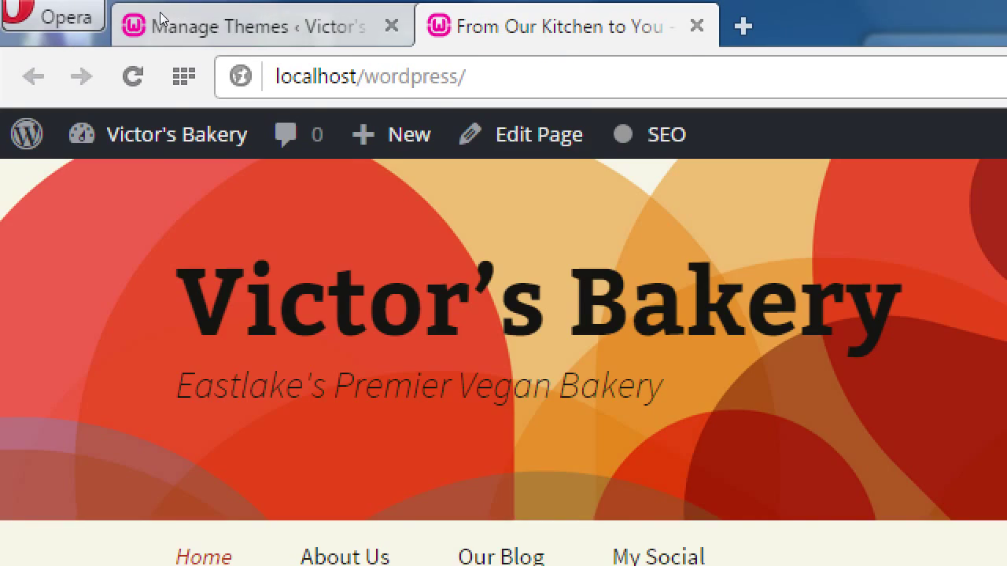
click(159, 13)
key(shift+Tab)
key(shift+Tab)
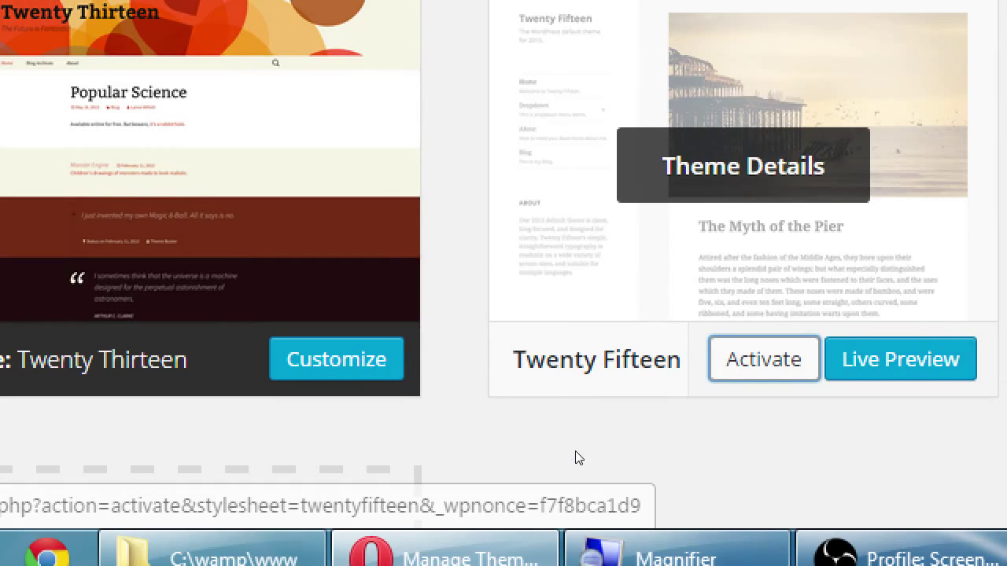
key(Return)
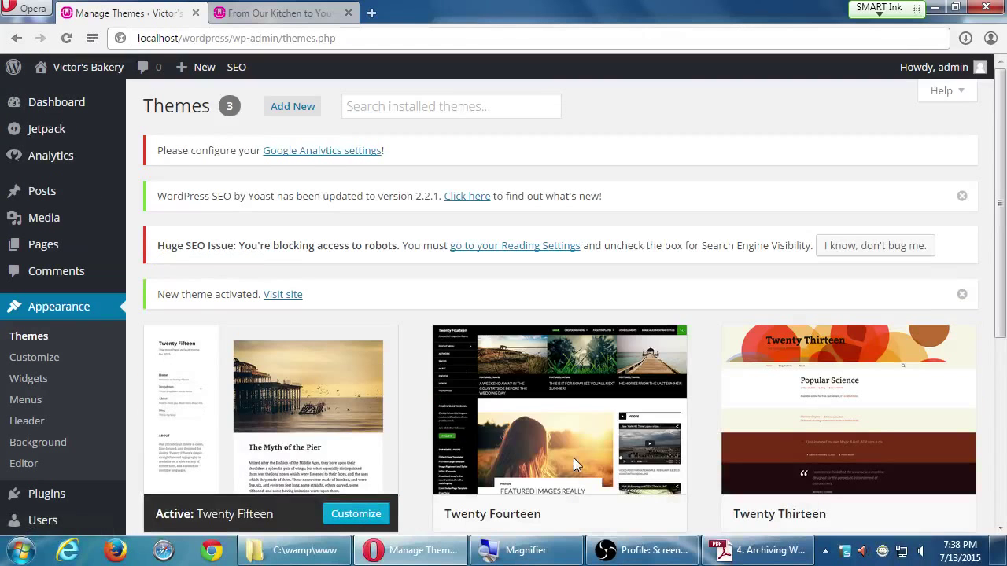
Visit the site and scroll through the front page in the Twenty Fifteen theme
click(72, 96)
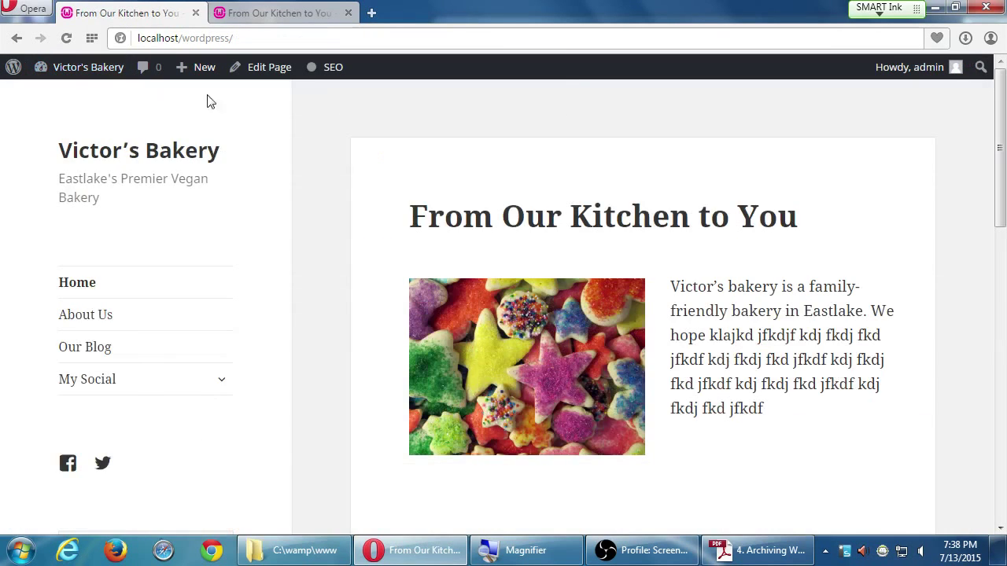
scroll(351, 196, down, 2)
scroll(351, 196, down, 9)
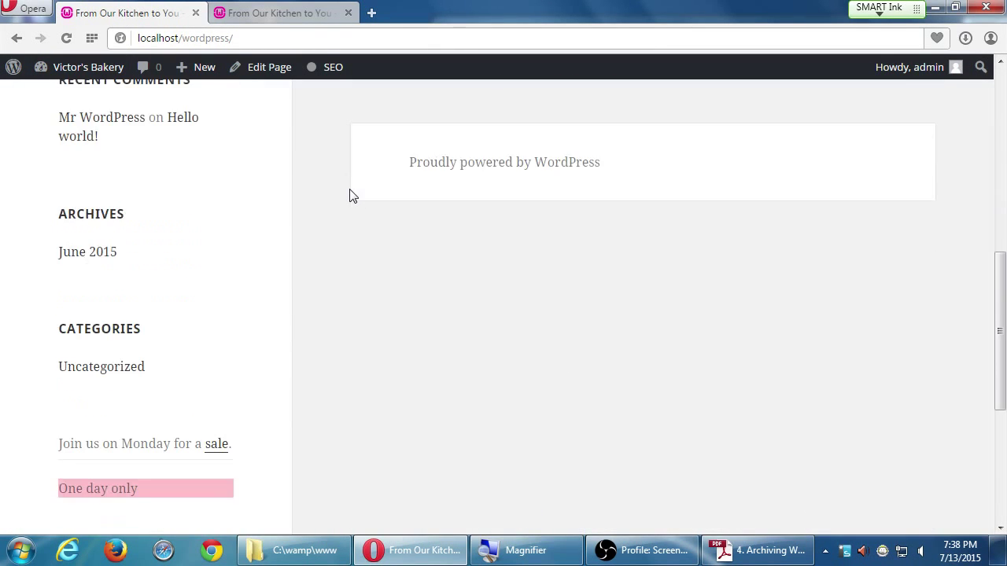
scroll(340, 198, up, 10)
scroll(340, 196, up, 1)
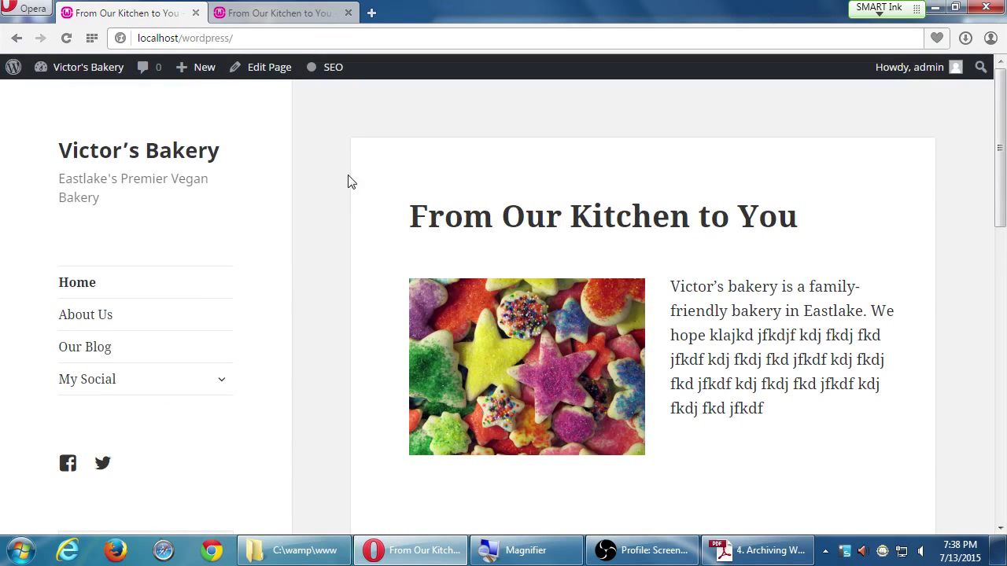
scroll(353, 259, down, 9)
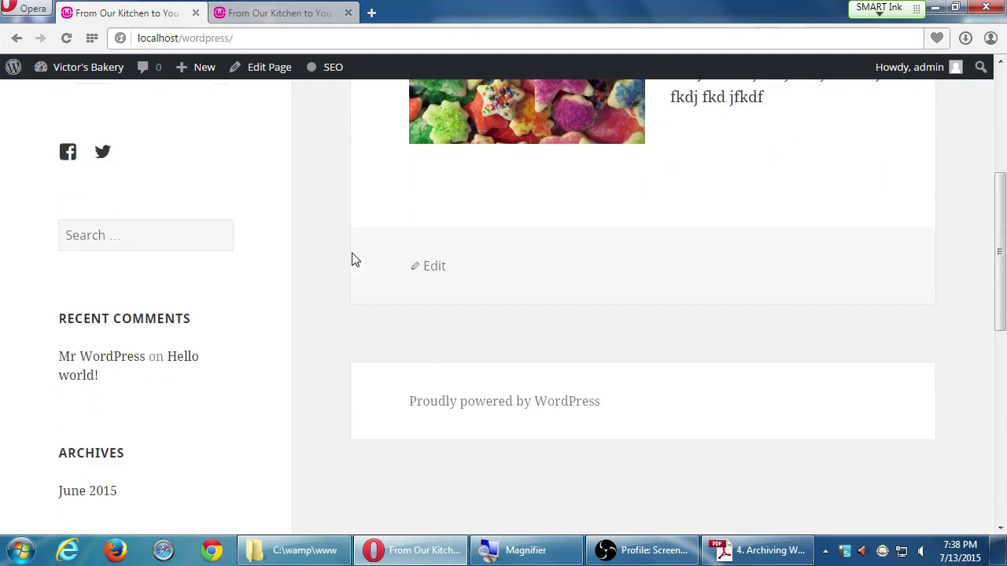
scroll(351, 264, up, 10)
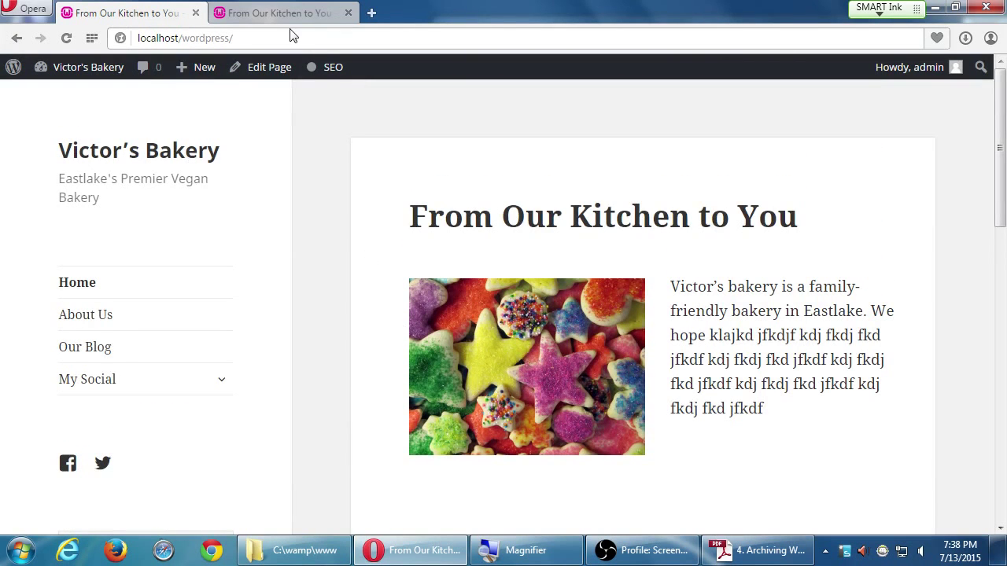
Move the older Twenty Thirteen tab into its own window, compare, then return to Twenty Fifteen
drag(288, 18, 498, 162)
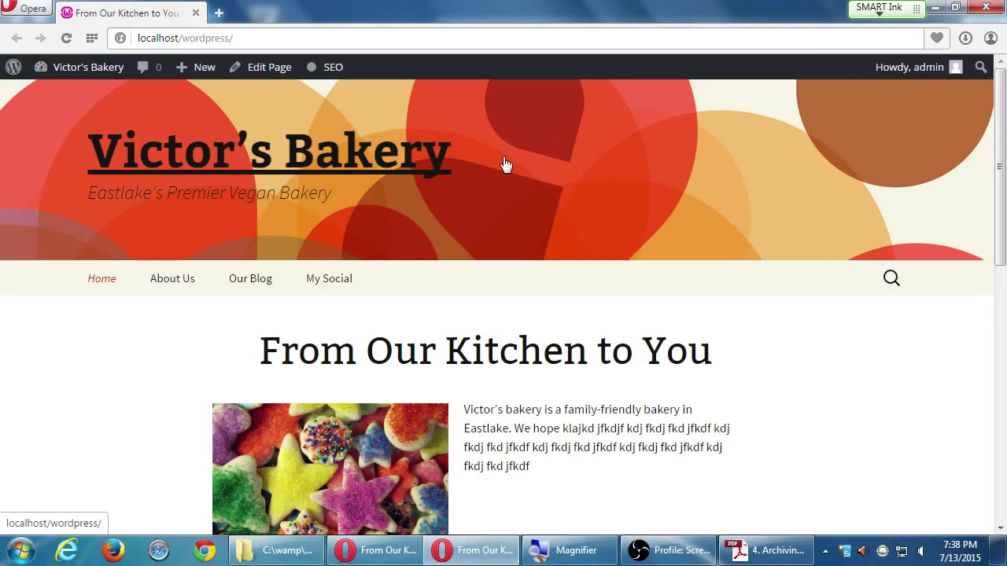
scroll(535, 329, up, 2)
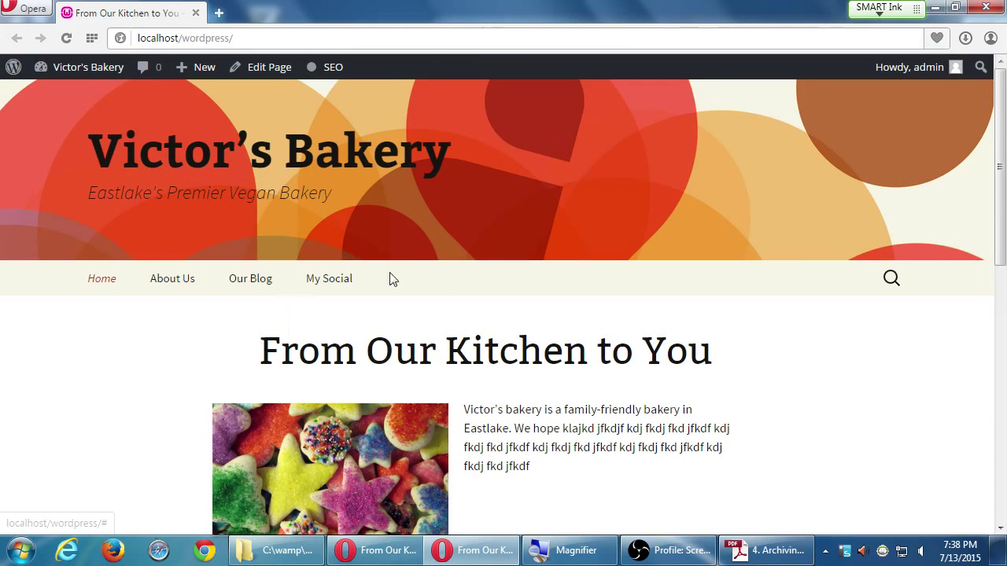
scroll(616, 292, down, 1)
scroll(624, 372, down, 5)
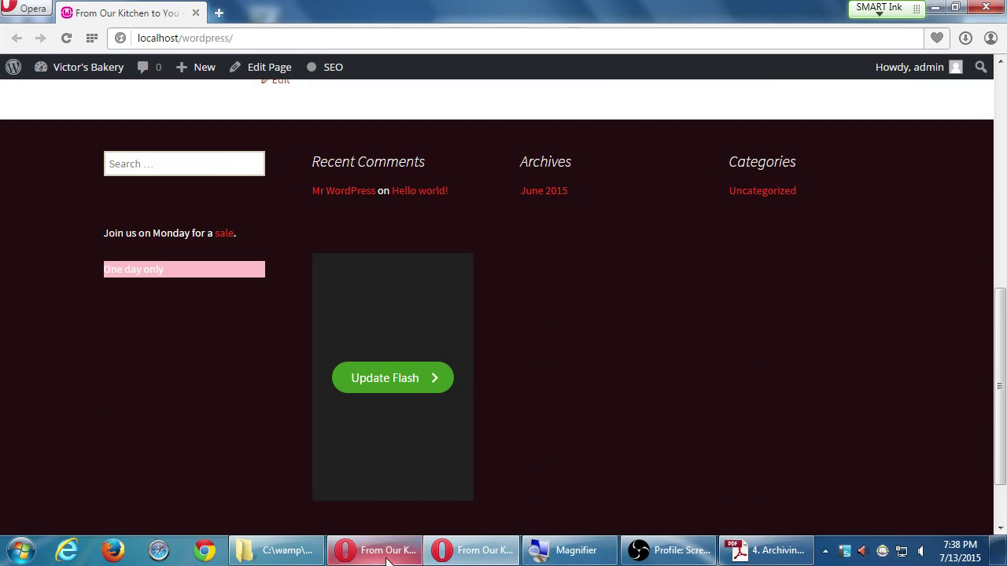
click(386, 539)
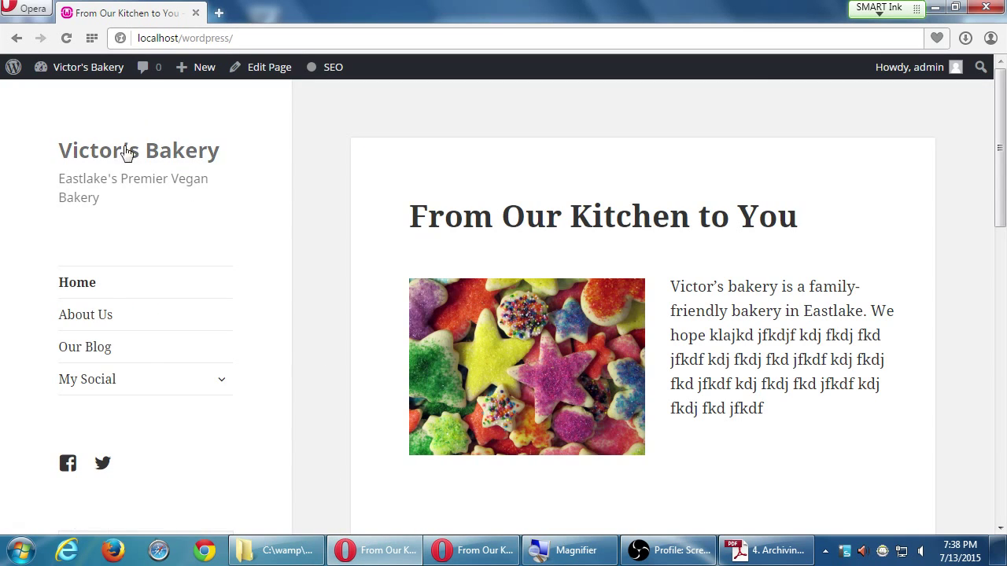